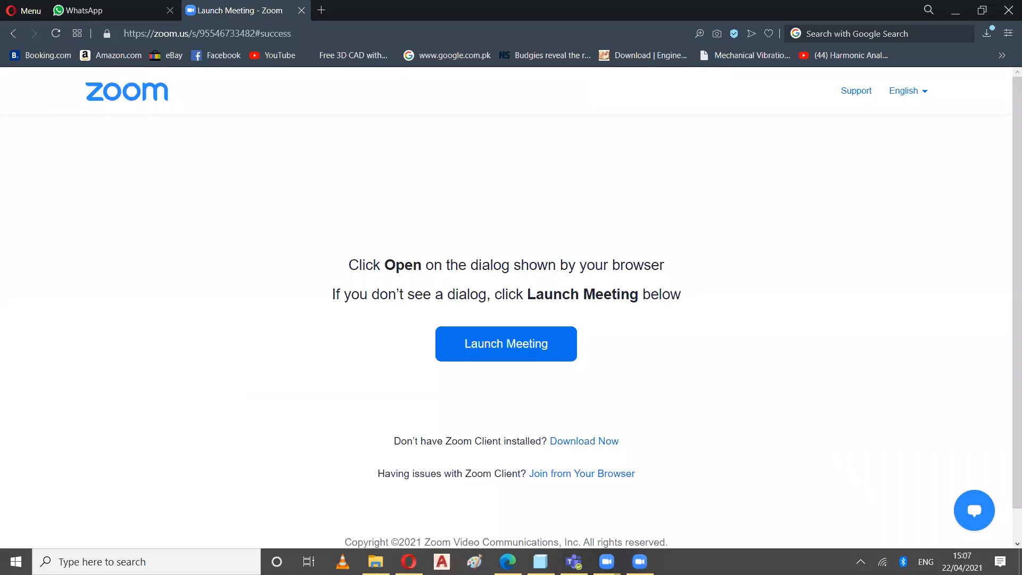
# In Creo Parametric, change the revolve angle to 260 degrees, try the attached, un-attached and no-preview modes, and accept the feature
pyautogui.click(540, 561)
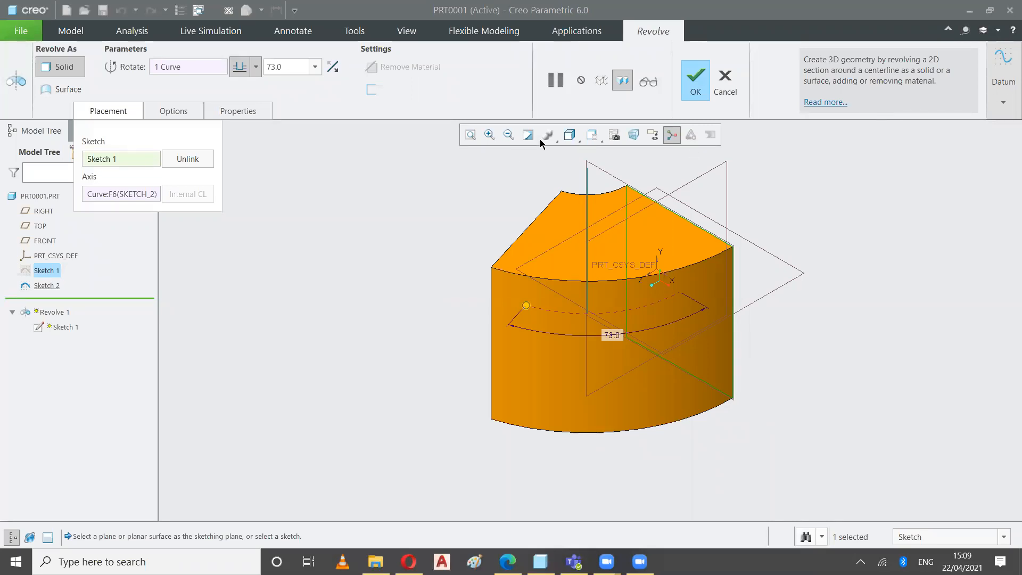
pyautogui.click(621, 86)
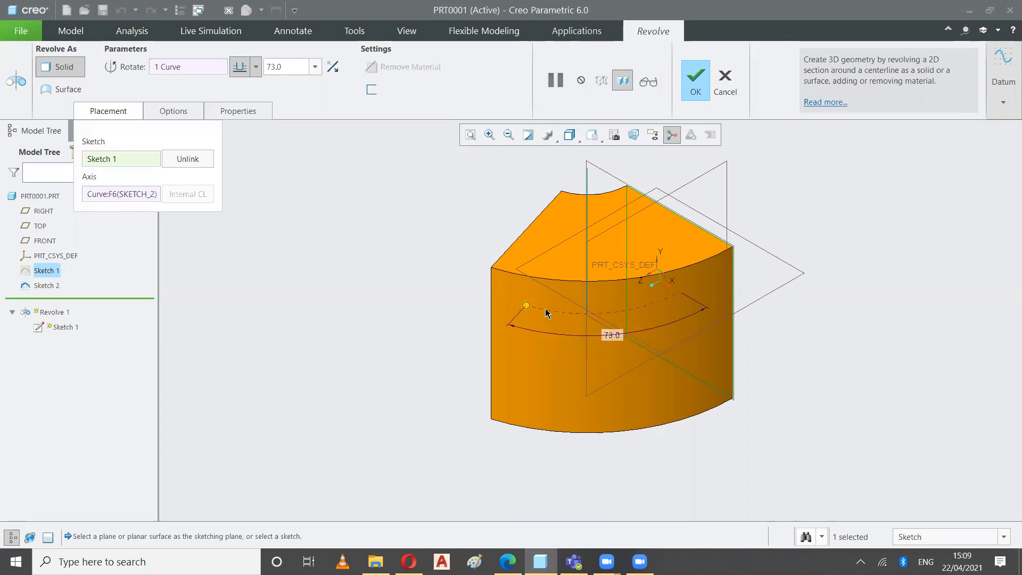
pyautogui.moveTo(525, 307)
pyautogui.mouseDown()
pyautogui.moveTo(623, 320)
pyautogui.moveTo(761, 257)
pyautogui.moveTo(632, 199)
pyautogui.moveTo(472, 164)
pyautogui.moveTo(513, 301)
pyautogui.moveTo(481, 283)
pyautogui.mouseUp()
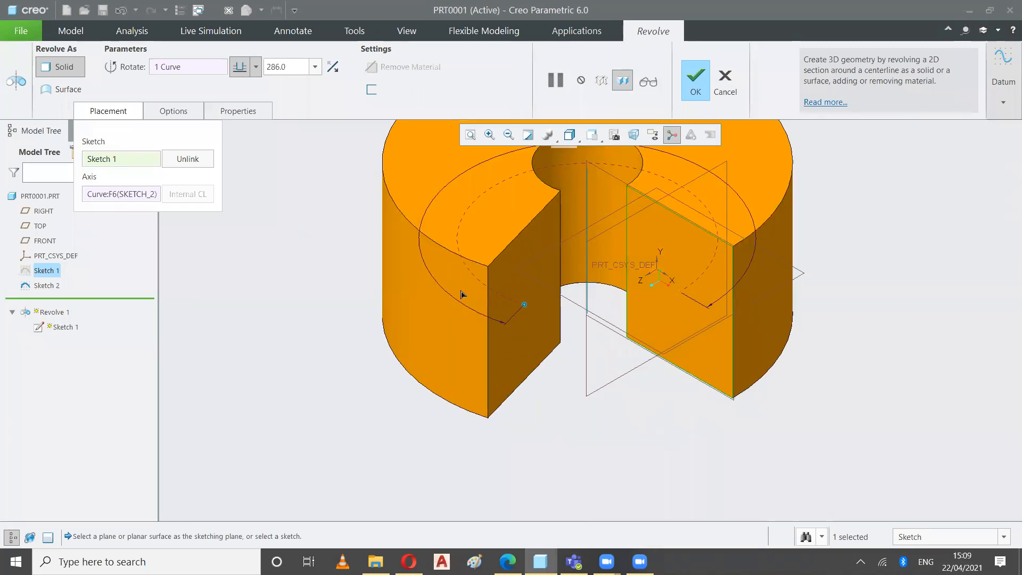
pyautogui.click(600, 81)
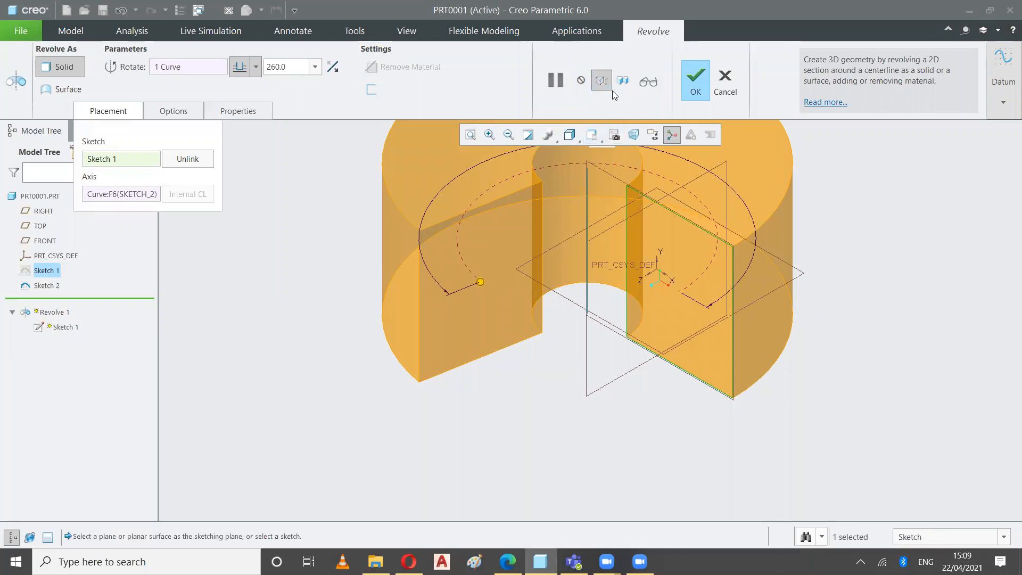
pyautogui.click(583, 82)
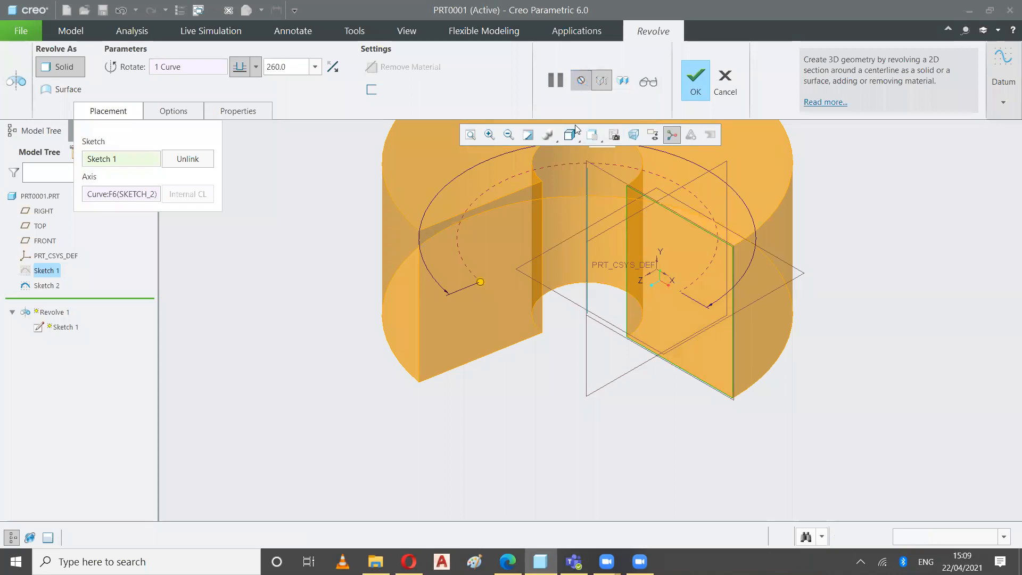
pyautogui.click(695, 90)
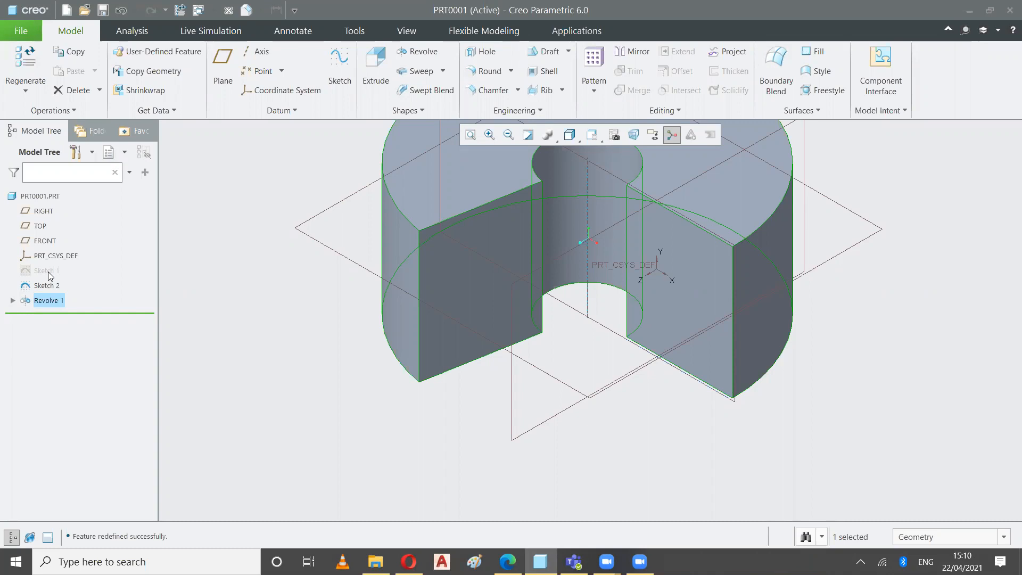
# Reopen the definition of Revolve 1, preview it as un-attached geometry and accept it without changing its settings
pyautogui.rightClick(61, 301)
pyautogui.click(85, 235)
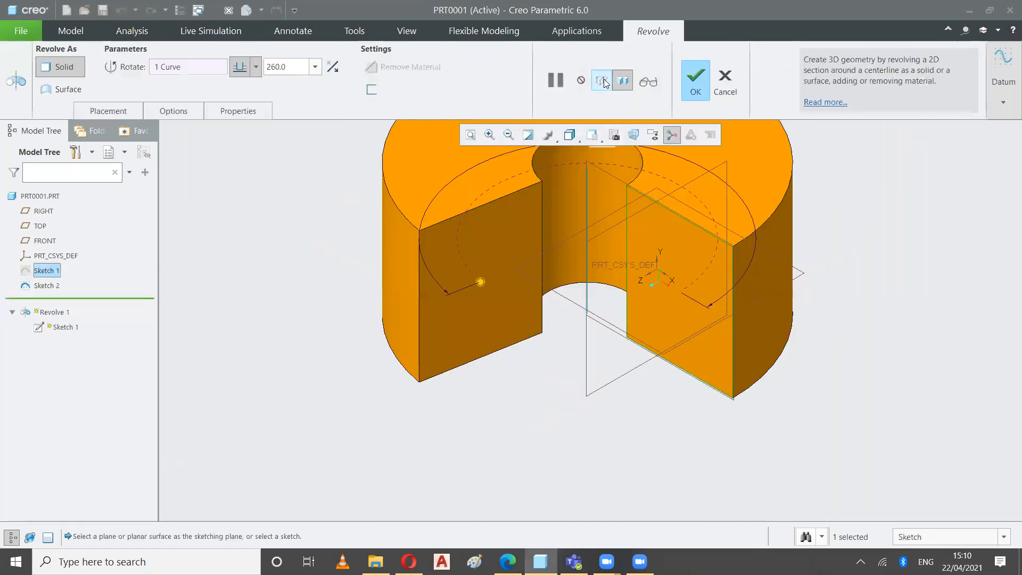
pyautogui.click(602, 81)
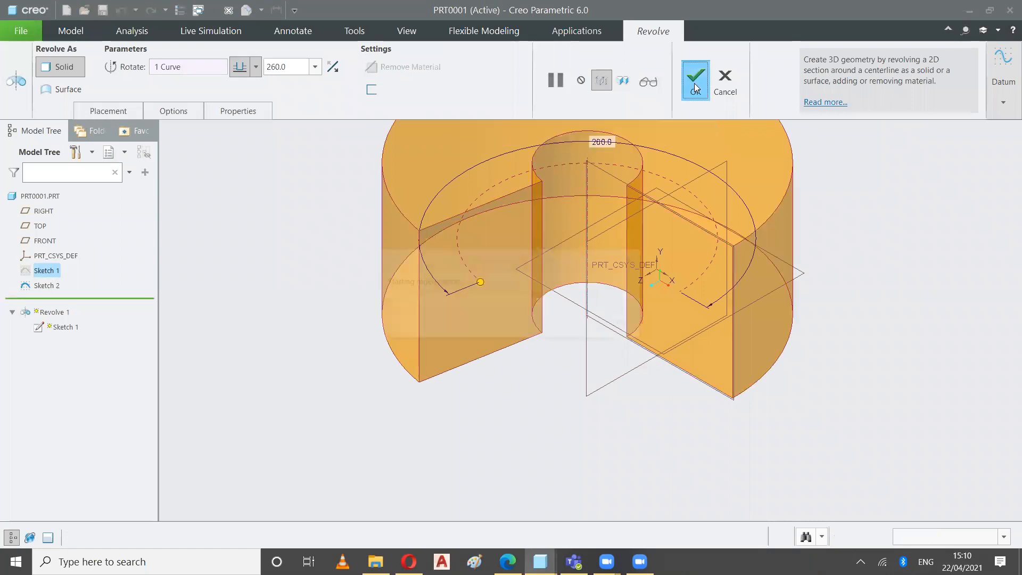
pyautogui.click(694, 81)
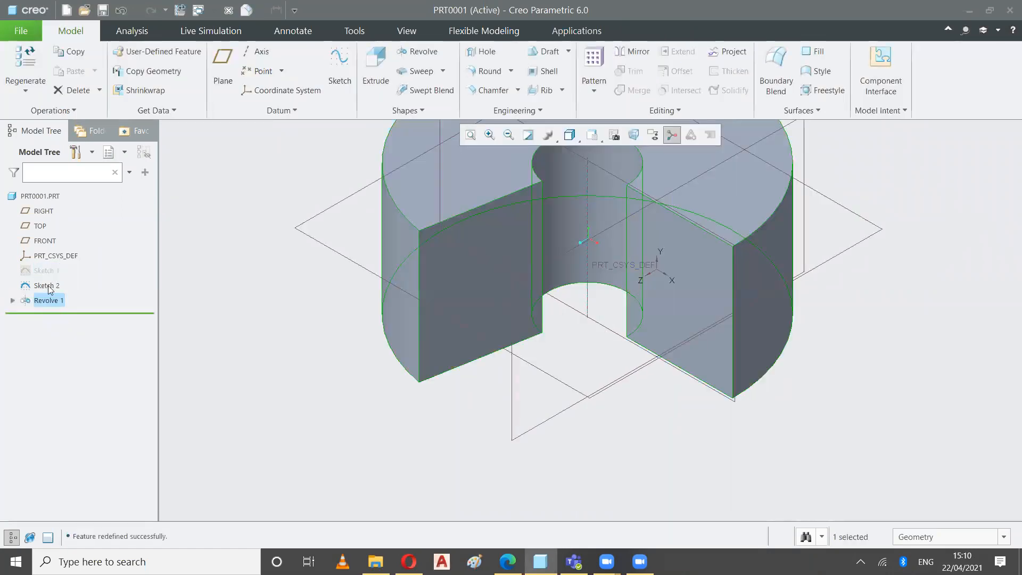
pyautogui.click(566, 244)
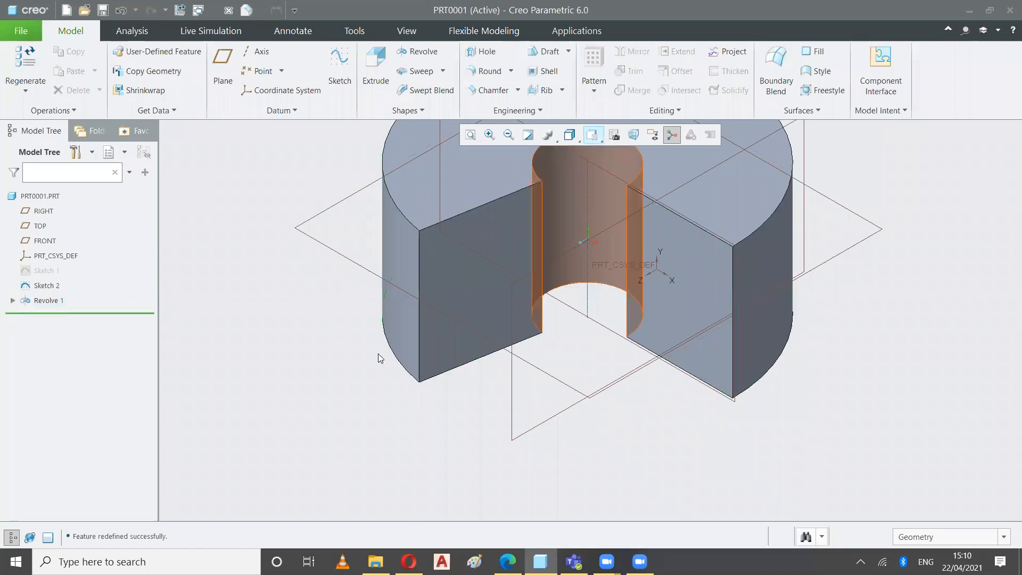
pyautogui.click(470, 135)
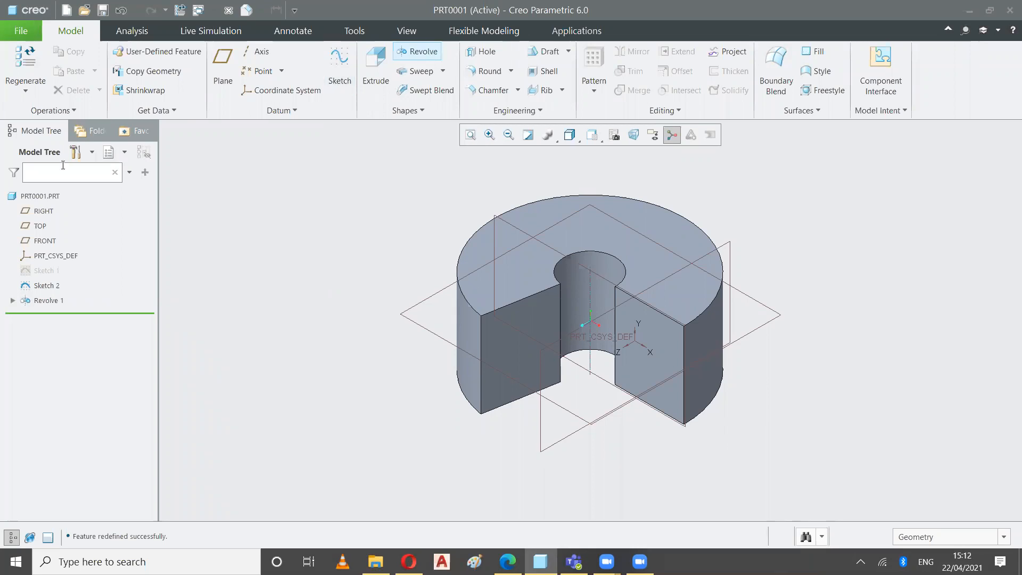
# Delete Sketch 1 together with its dependent revolve, and delete Sketch 2
pyautogui.rightClick(47, 275)
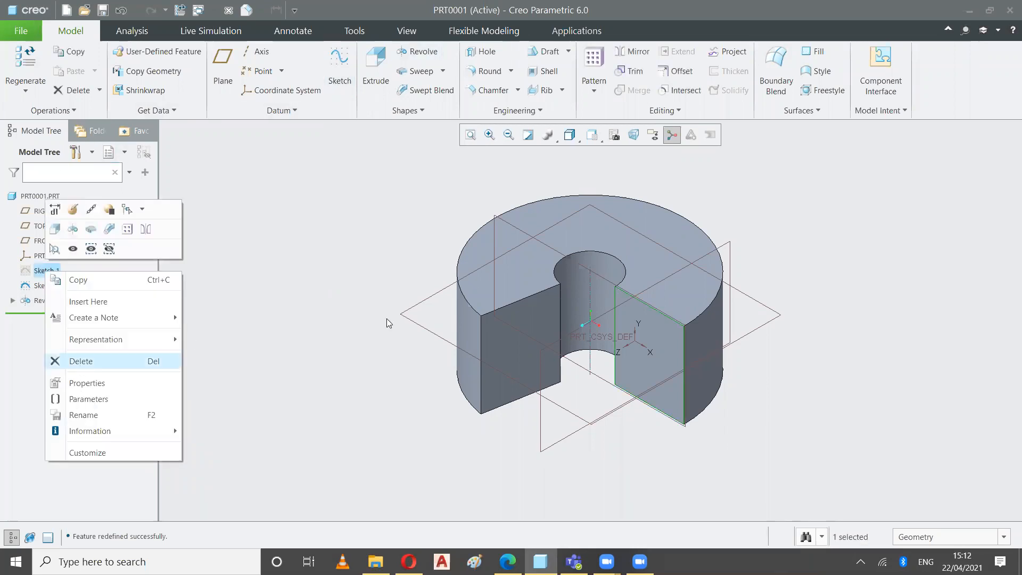
pyautogui.click(438, 299)
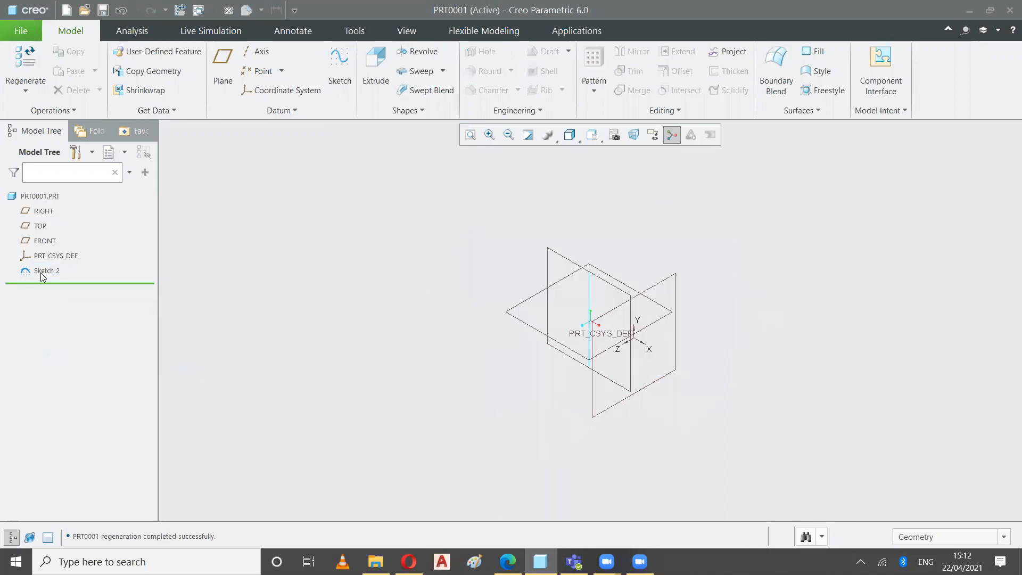
pyautogui.rightClick(42, 272)
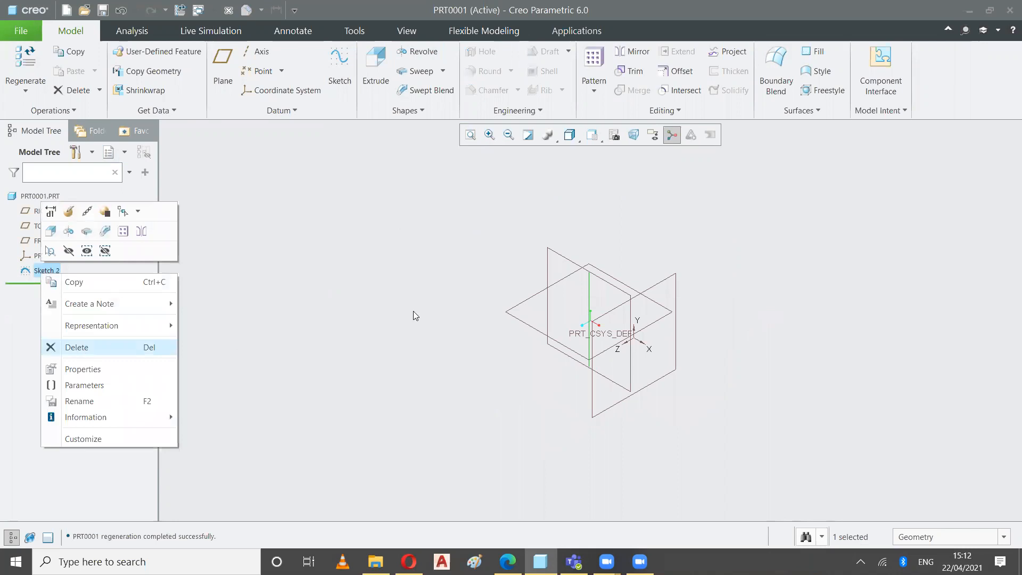
pyautogui.click(464, 297)
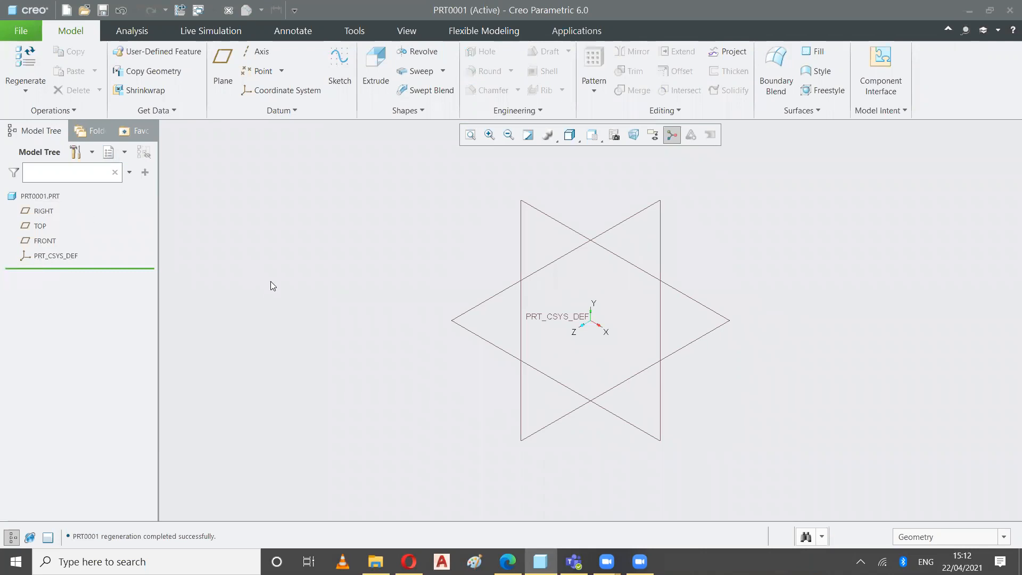
# Start a solid Revolve with an internal sketch on the FRONT plane, using RIGHT as the right-facing reference, viewed face-on
pyautogui.click(418, 51)
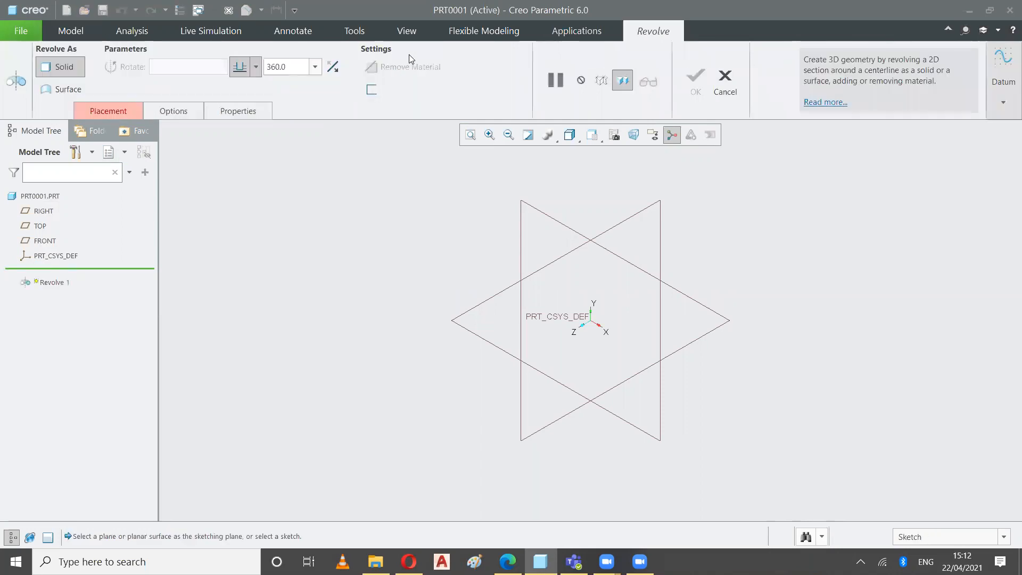
pyautogui.click(105, 110)
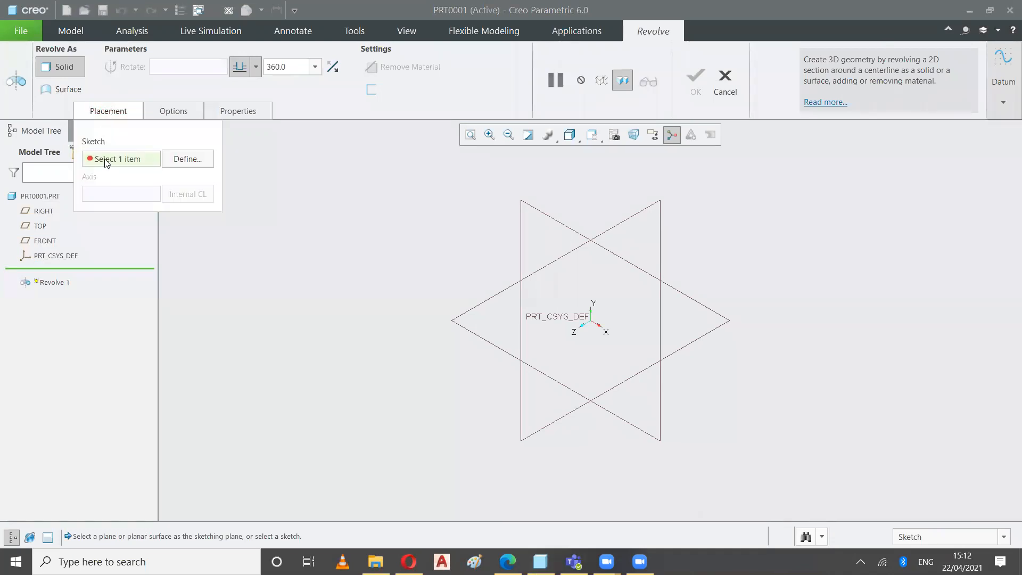
pyautogui.click(188, 161)
pyautogui.click(570, 227)
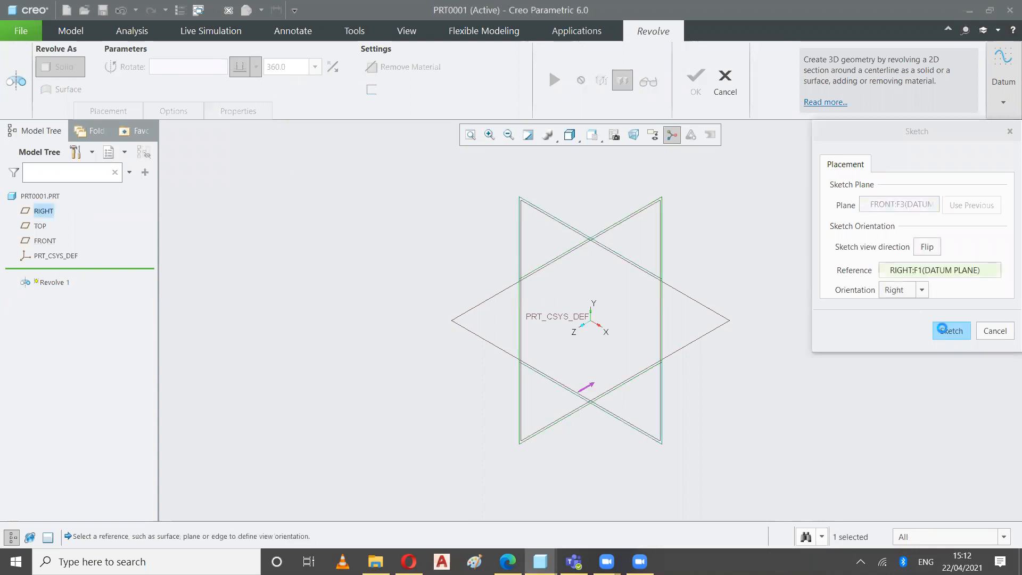
pyautogui.click(610, 135)
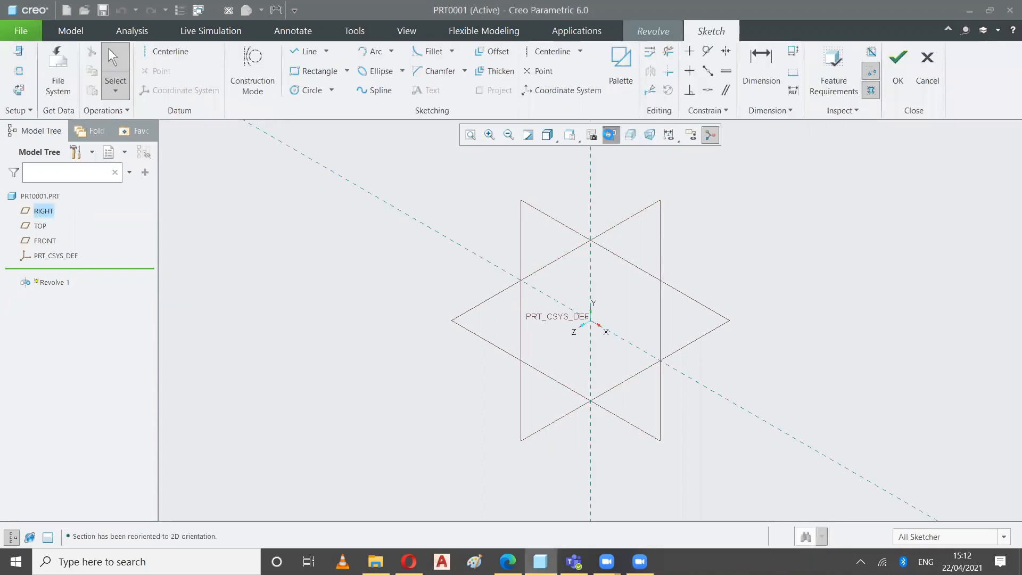
# Sketch a freehand rectangle enclosing the origin and finish the internal section
pyautogui.click(317, 74)
pyautogui.click(516, 211)
pyautogui.click(682, 248)
pyautogui.click(709, 436)
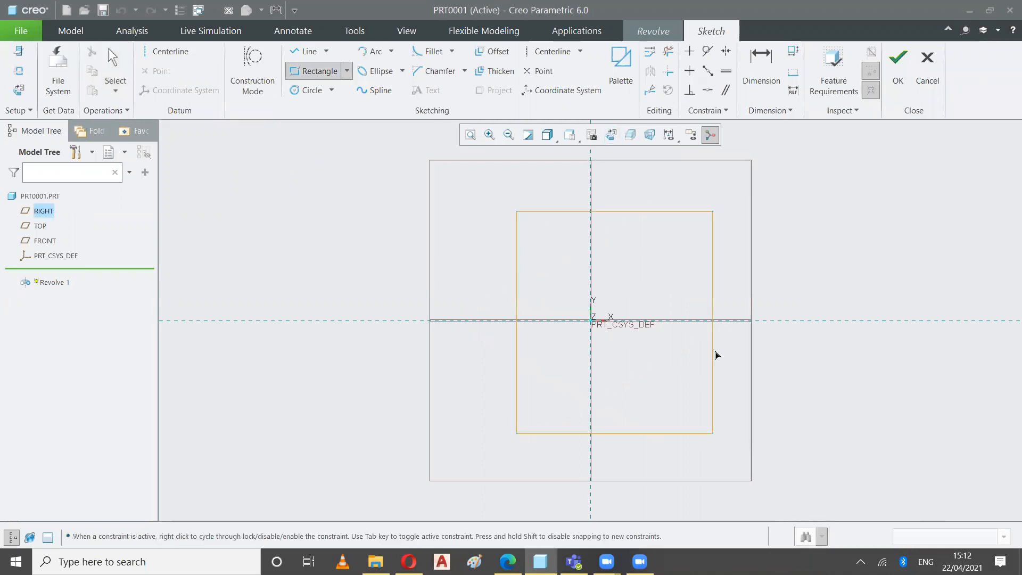
pyautogui.click(120, 55)
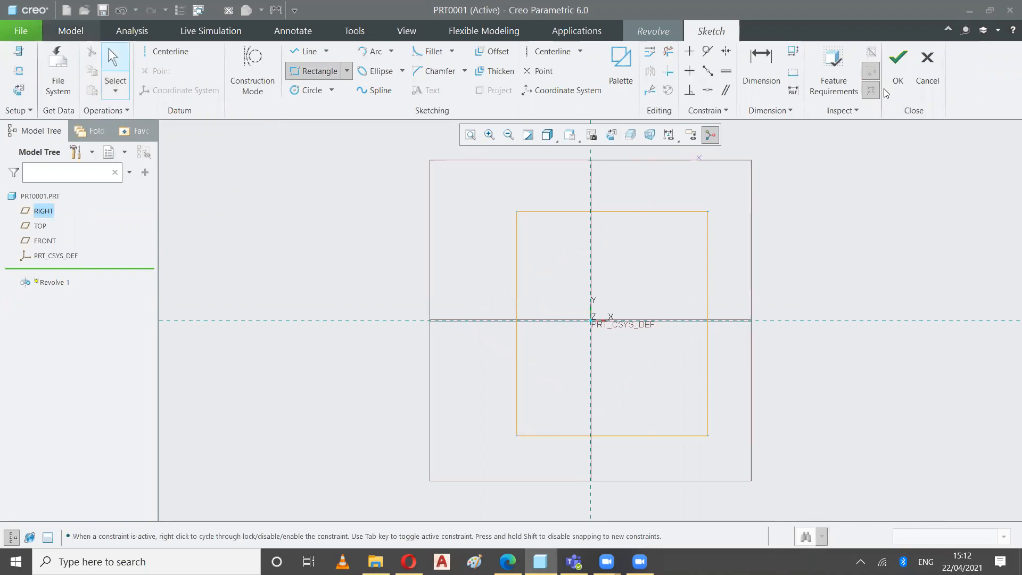
pyautogui.click(896, 63)
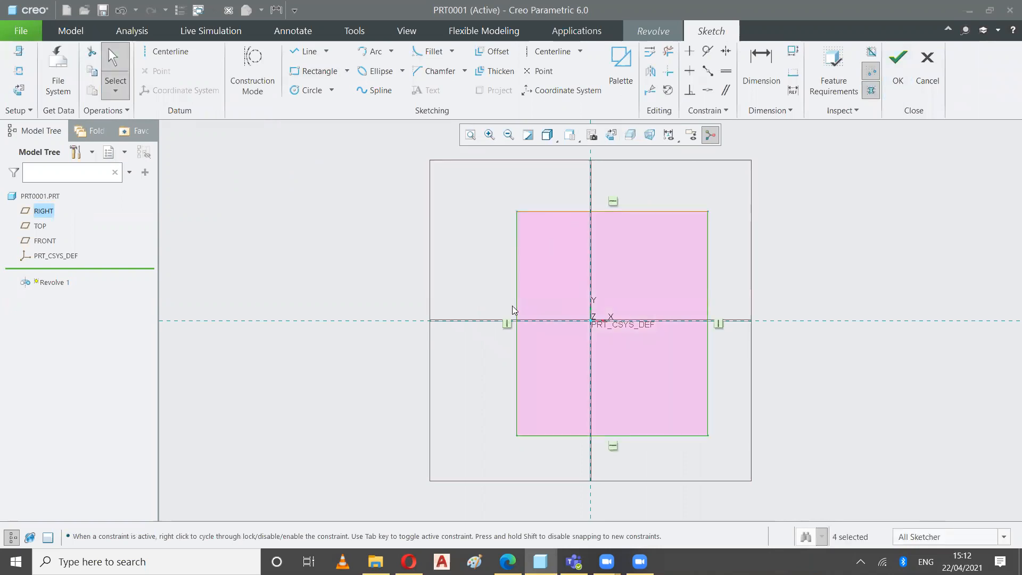
pyautogui.click(901, 72)
# Try to pick an axis of revolution for the internal section from the model geometry
pyautogui.click(599, 141)
pyautogui.click(583, 152)
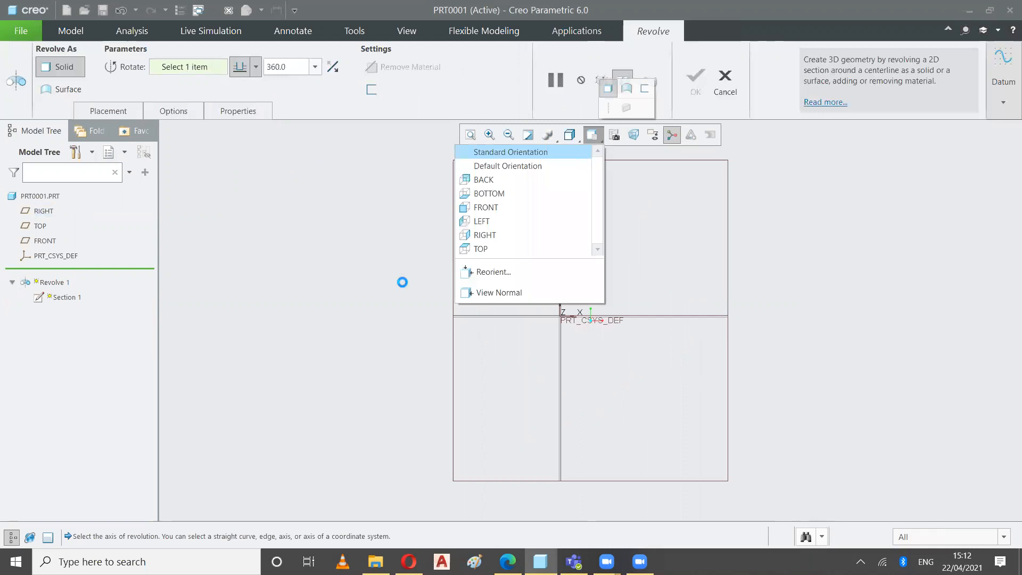
pyautogui.click(108, 112)
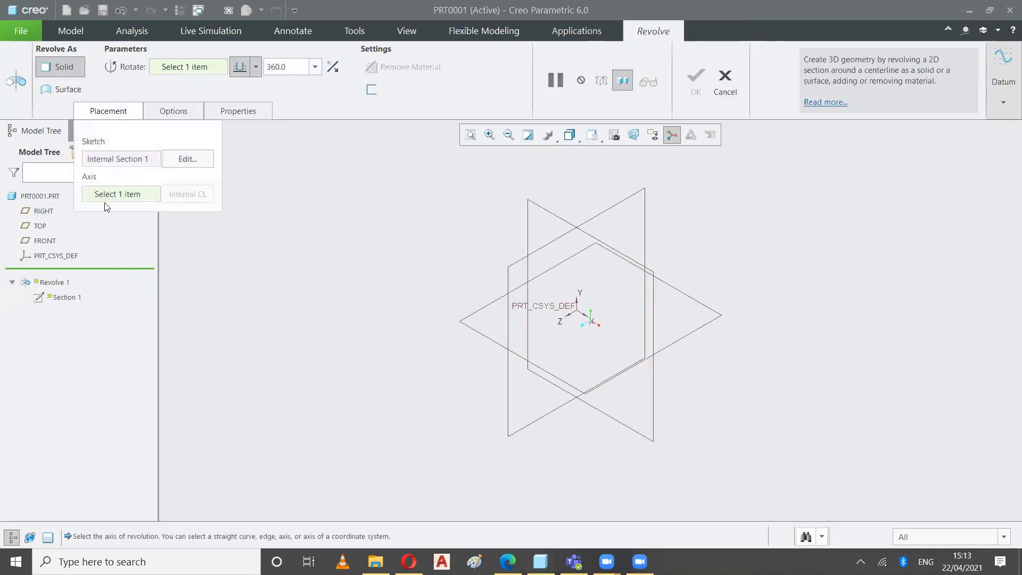
pyautogui.click(599, 267)
pyautogui.click(588, 402)
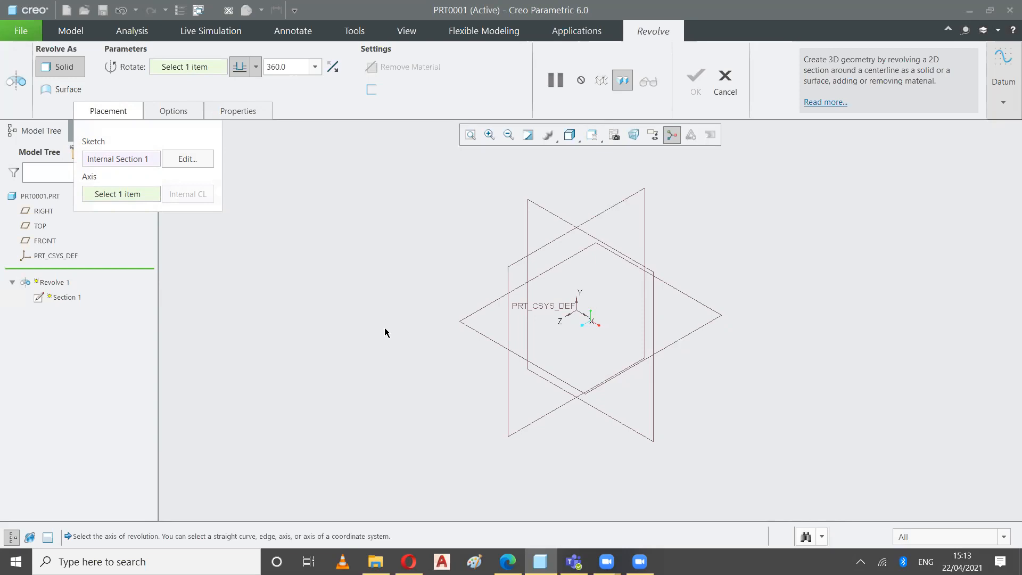
# Reopen the internal section face-on and add a vertical geometry centerline to the left of the rectangle
pyautogui.click(188, 159)
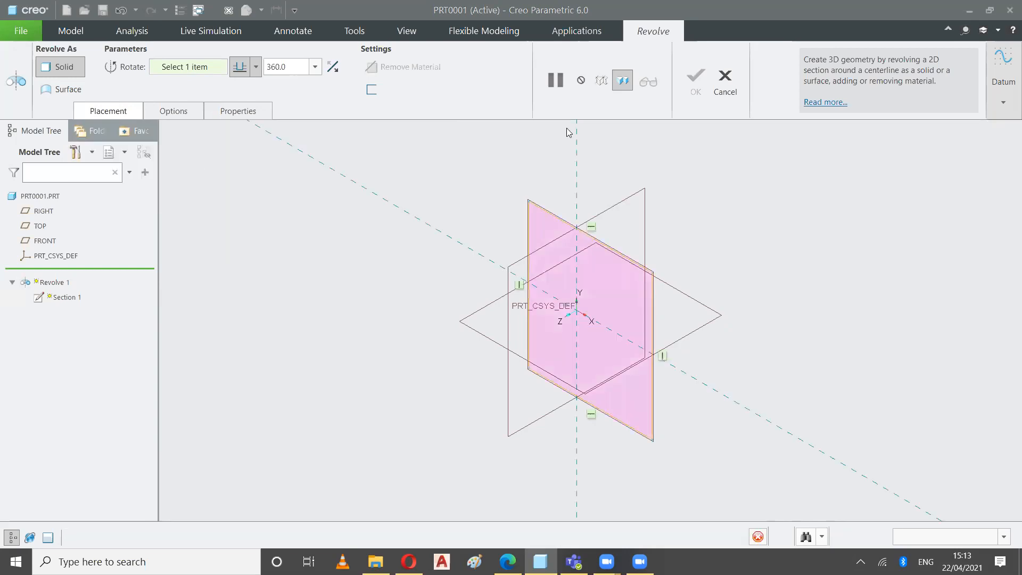
pyautogui.click(570, 134)
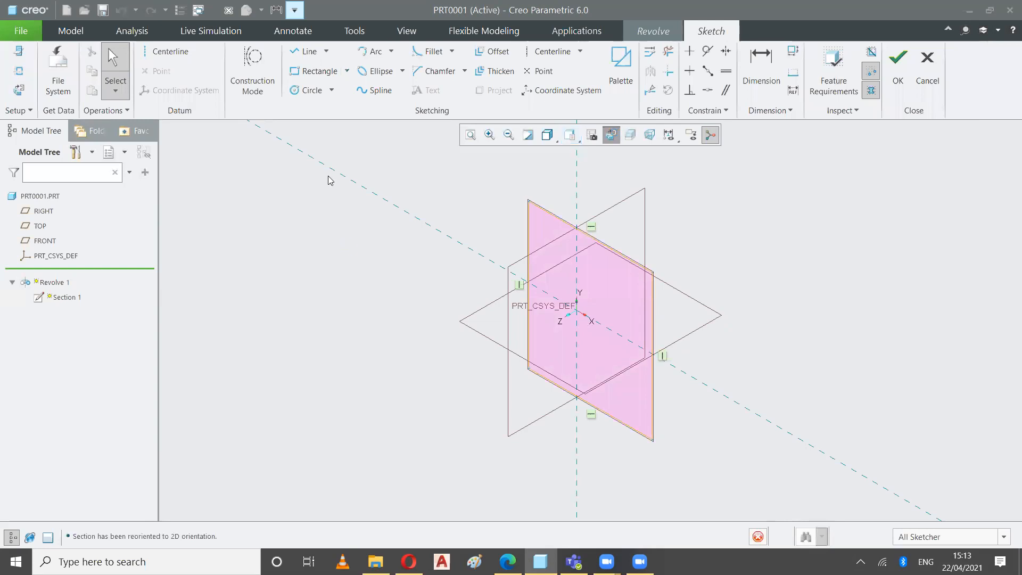
pyautogui.click(164, 53)
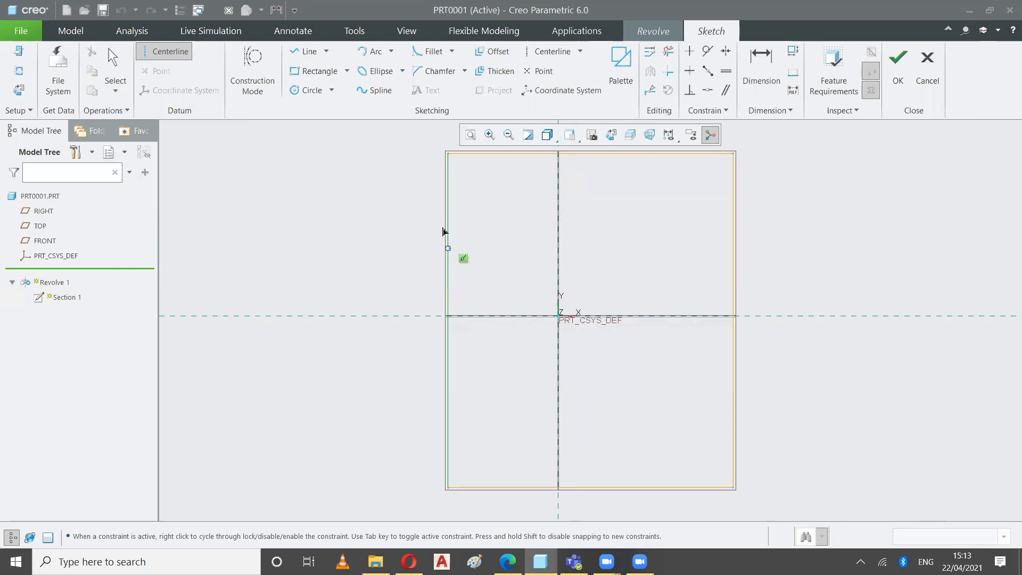
pyautogui.click(354, 206)
pyautogui.click(355, 361)
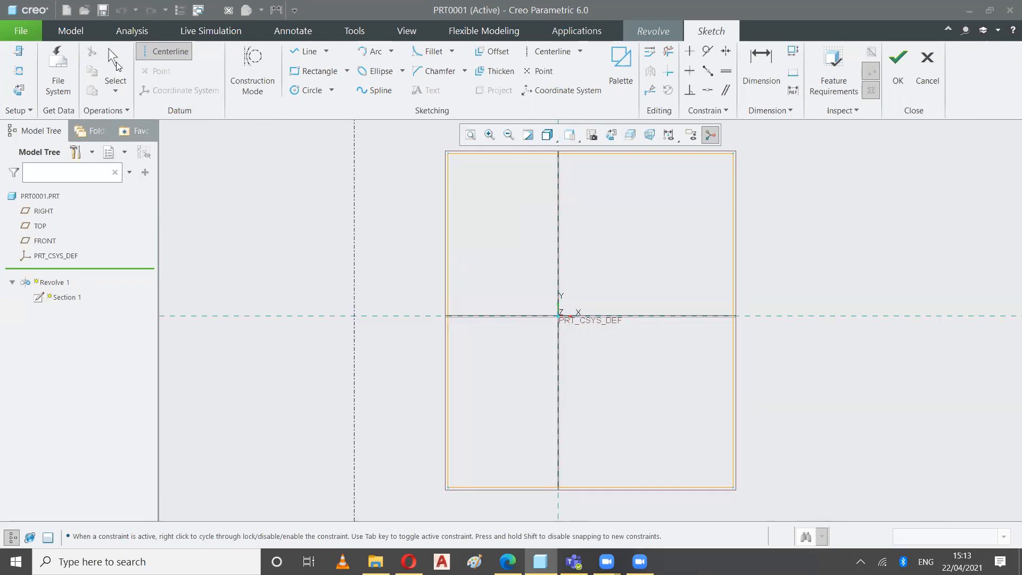
pyautogui.click(116, 63)
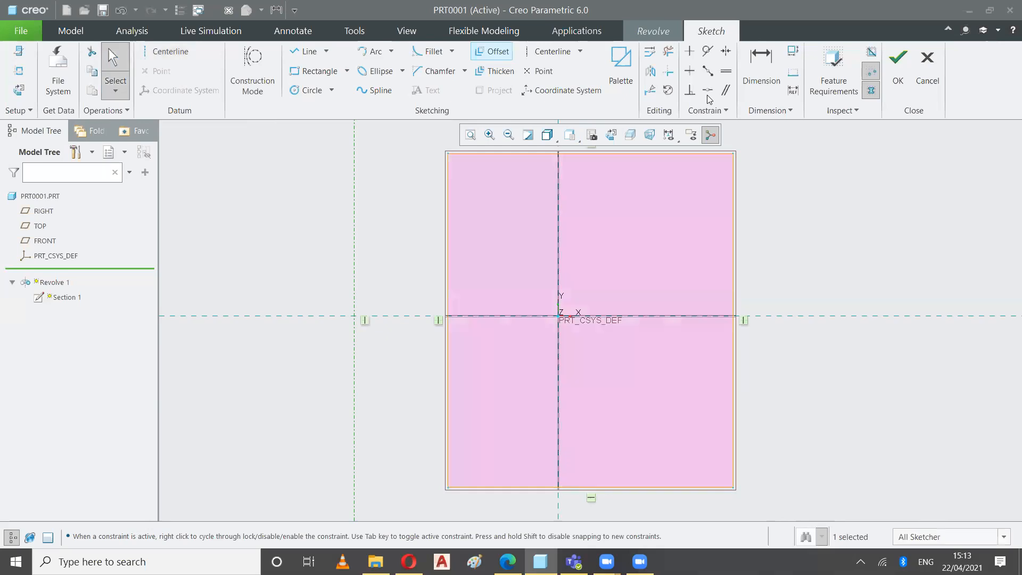
# Make the centerline coincident with the rectangle's left edge and finish the section
pyautogui.click(707, 94)
pyautogui.click(353, 251)
pyautogui.click(446, 265)
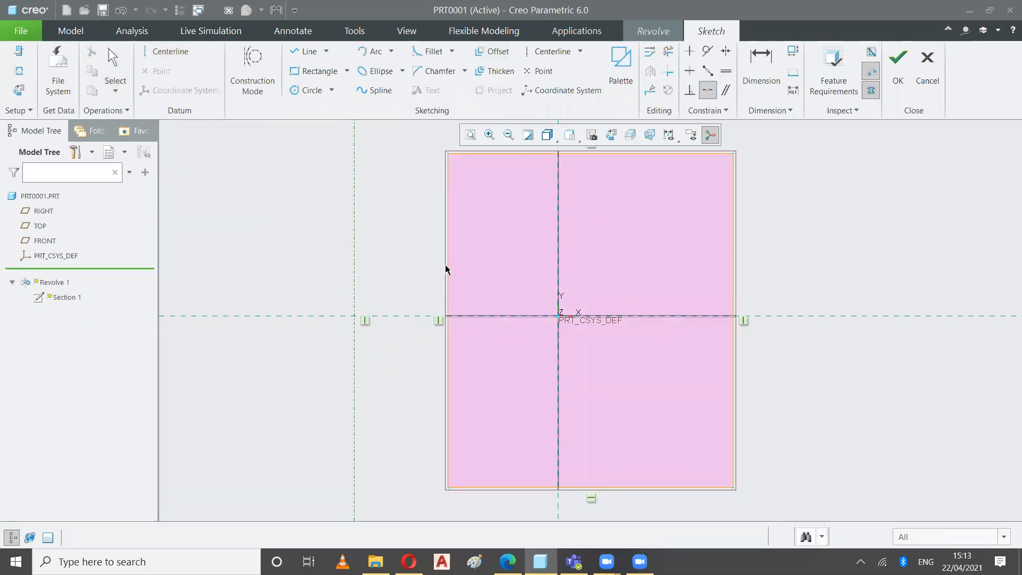
pyautogui.click(446, 269)
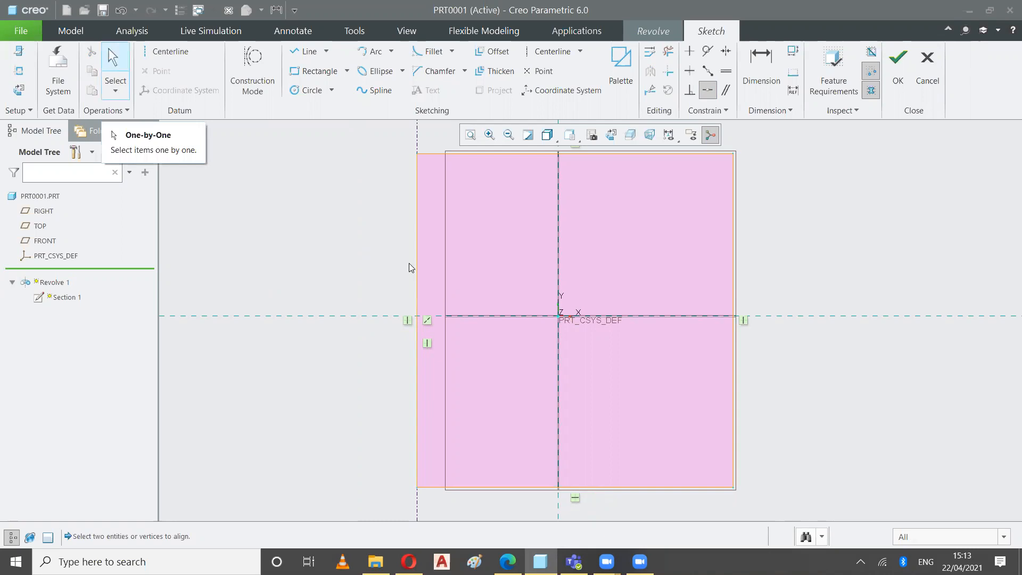
pyautogui.click(899, 61)
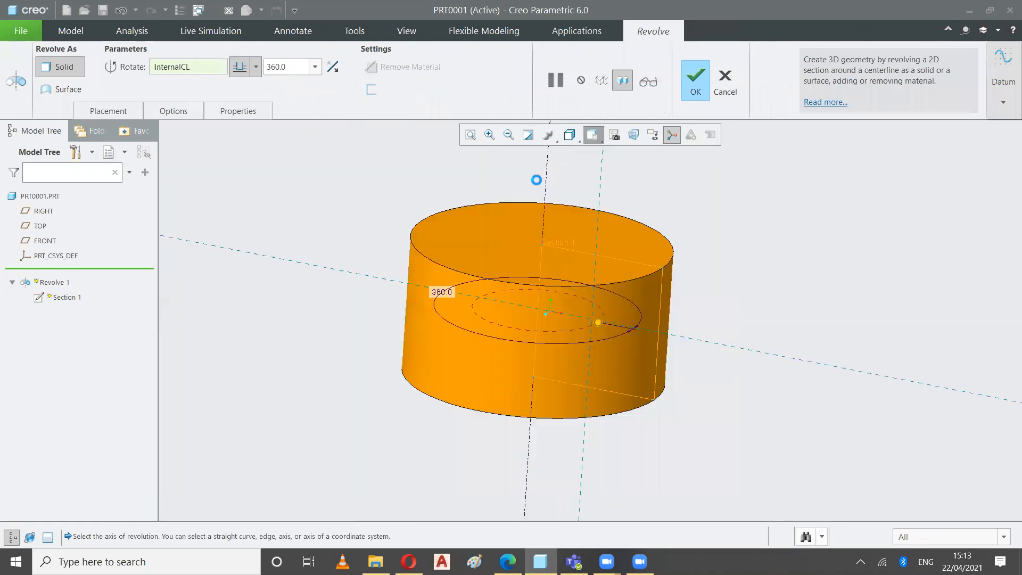
# Reduce the revolve angle to 286 degrees using the model's angle handle
pyautogui.moveTo(624, 344); pyautogui.dragTo(528, 321)
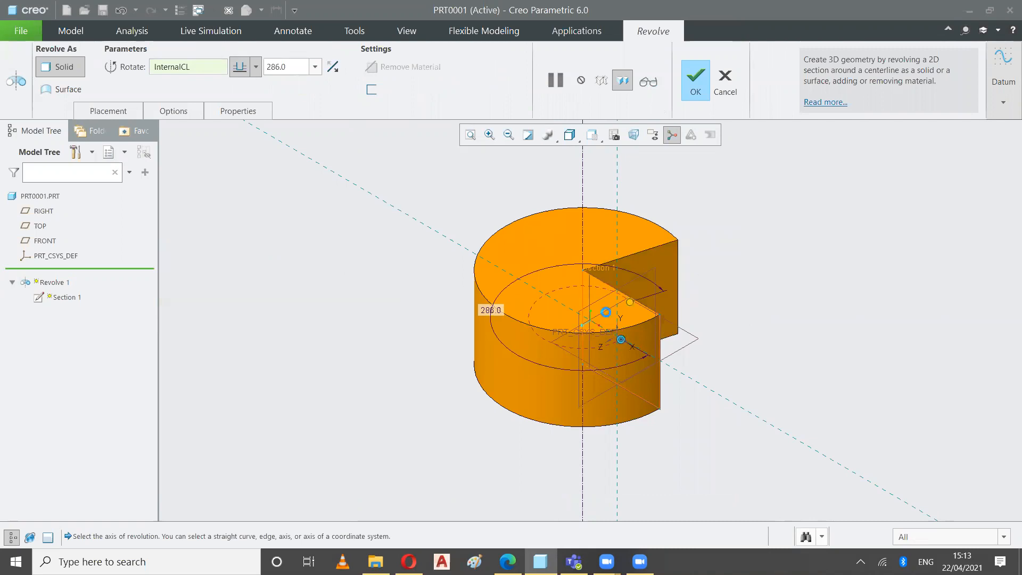
pyautogui.click(587, 329)
pyautogui.click(576, 318)
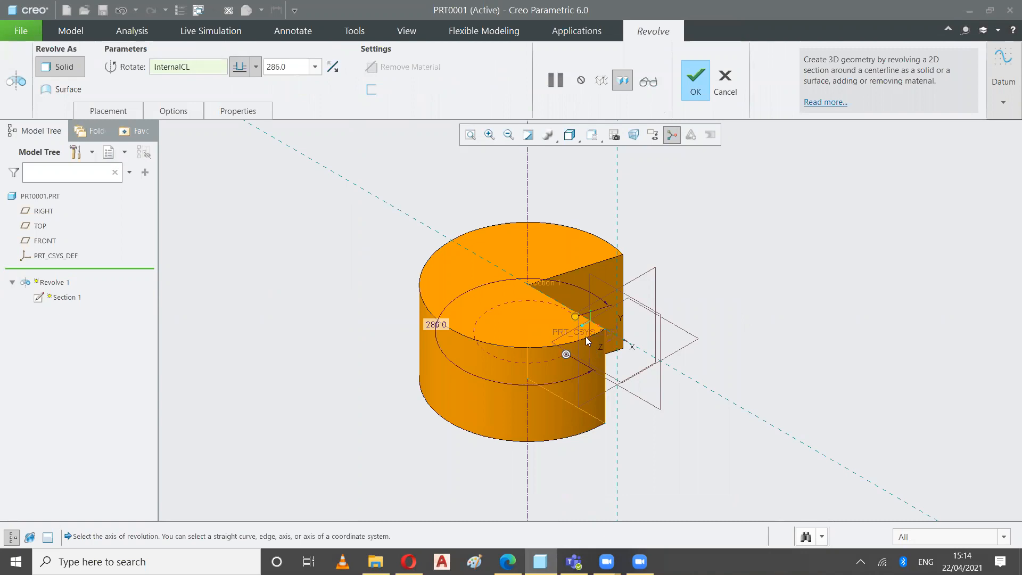
# Reduce the revolve angle to 50 degrees with the model's angle handle and discard the revolve feature
pyautogui.moveTo(575, 317); pyautogui.dragTo(520, 337)
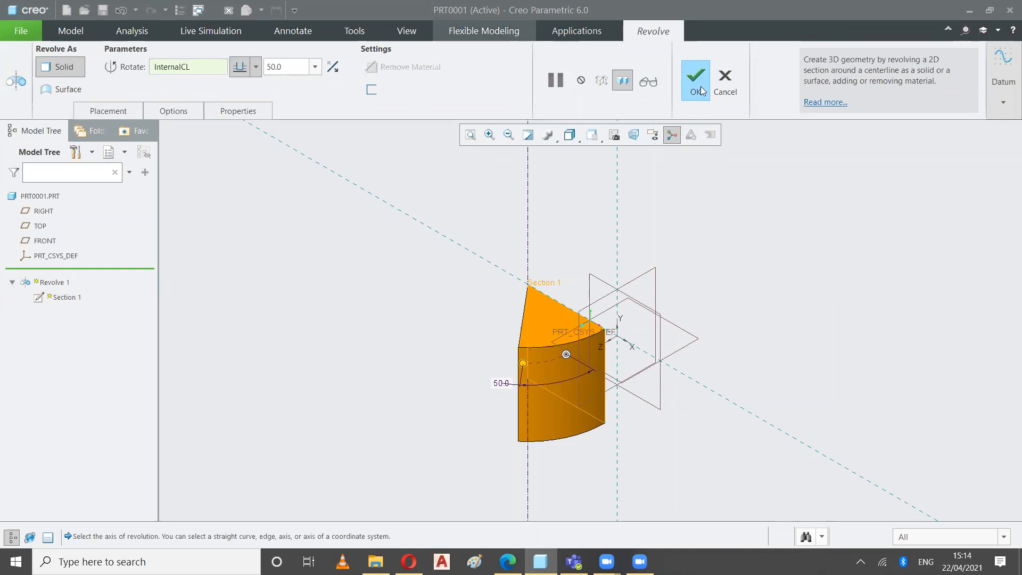
pyautogui.click(725, 79)
pyautogui.click(511, 301)
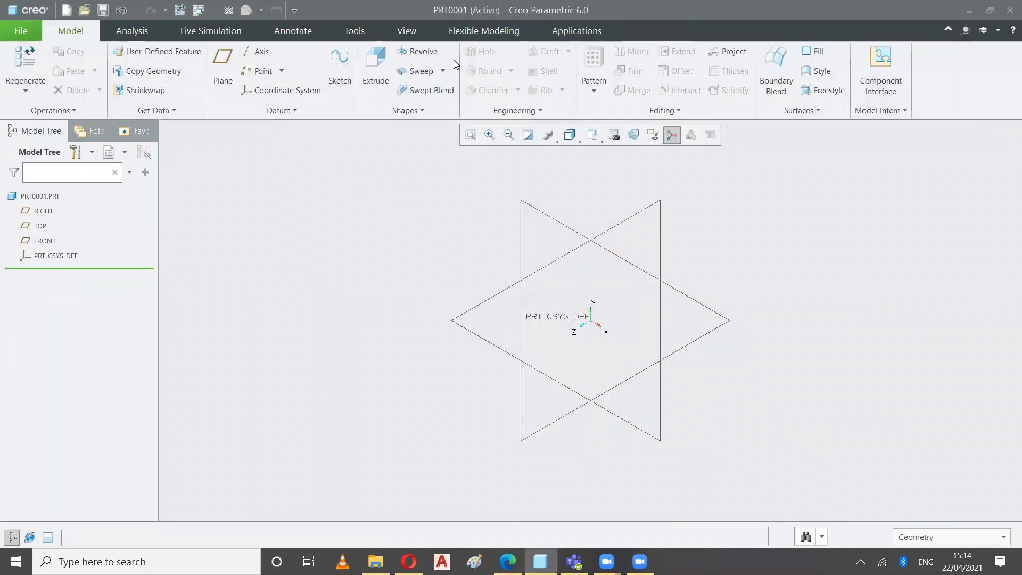
# Start a new revolve section face-on on the FRONT plane and sketch a tall rectangle left of the vertical reference
pyautogui.click(427, 53)
pyautogui.click(612, 135)
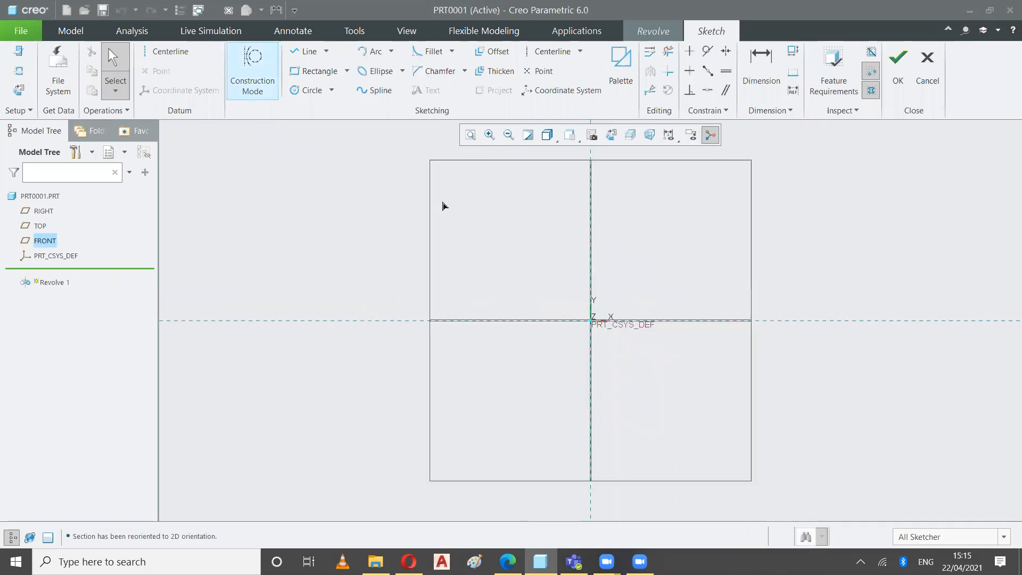
pyautogui.press('r')
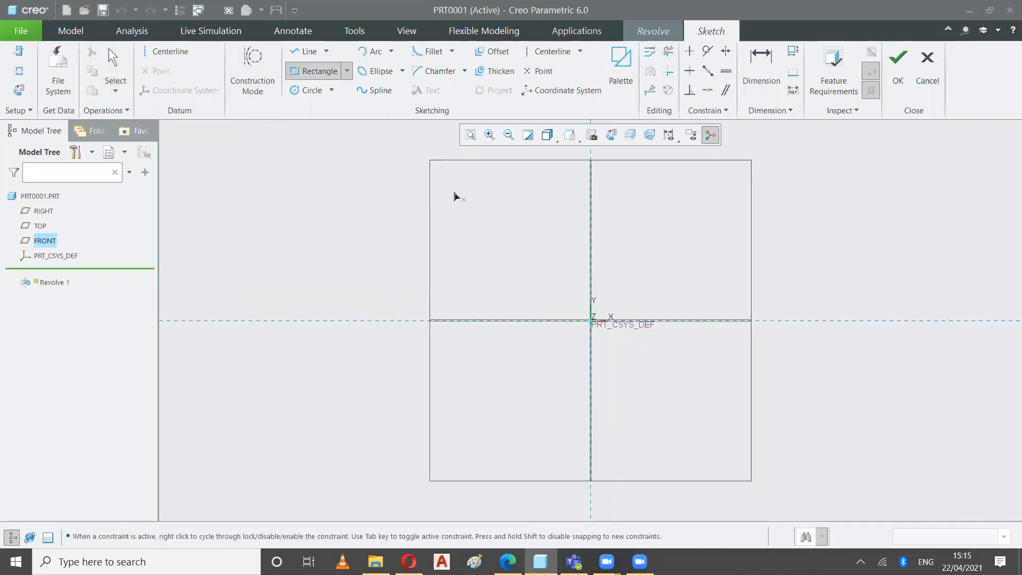
pyautogui.click(563, 431)
pyautogui.click(564, 434)
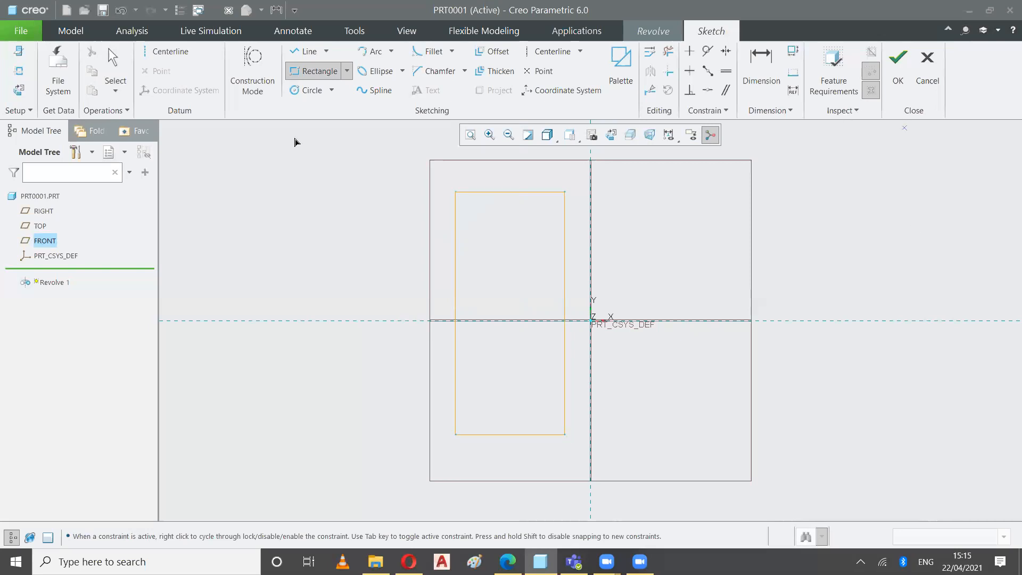
# Add a horizontal geometry centerline above the rectangle
pyautogui.click(252, 63)
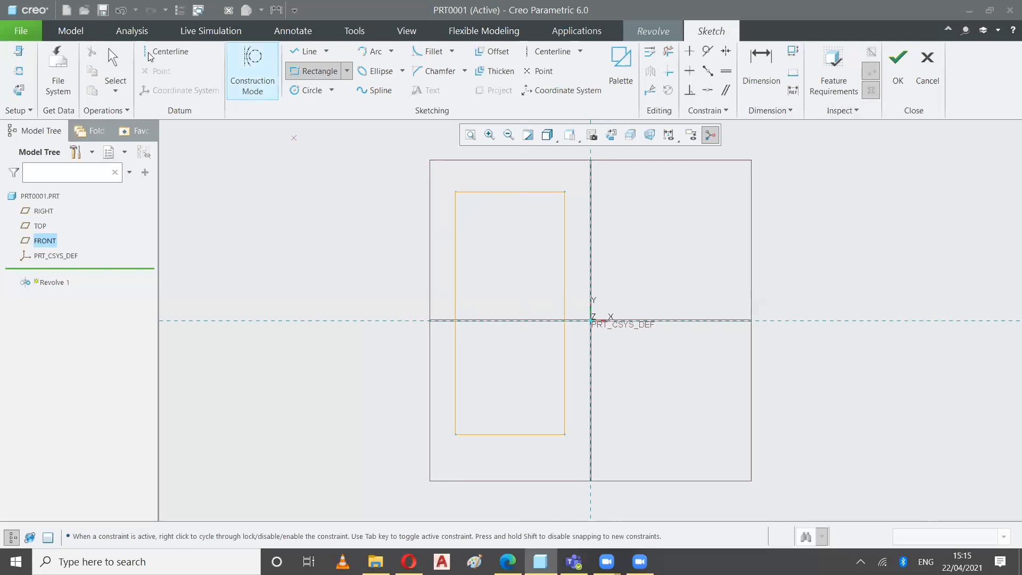
pyautogui.click(168, 53)
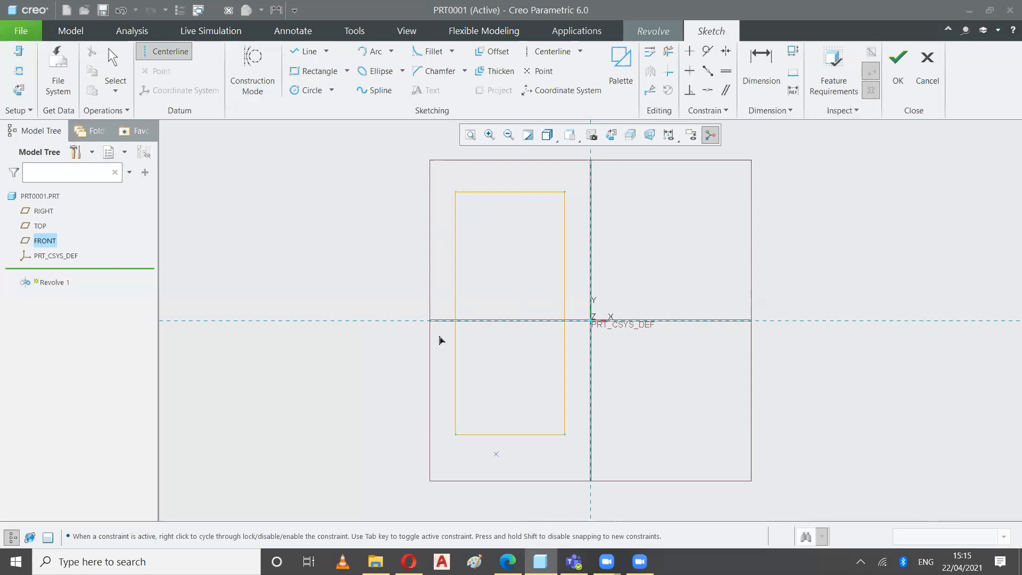
pyautogui.click(265, 170)
pyautogui.click(347, 170)
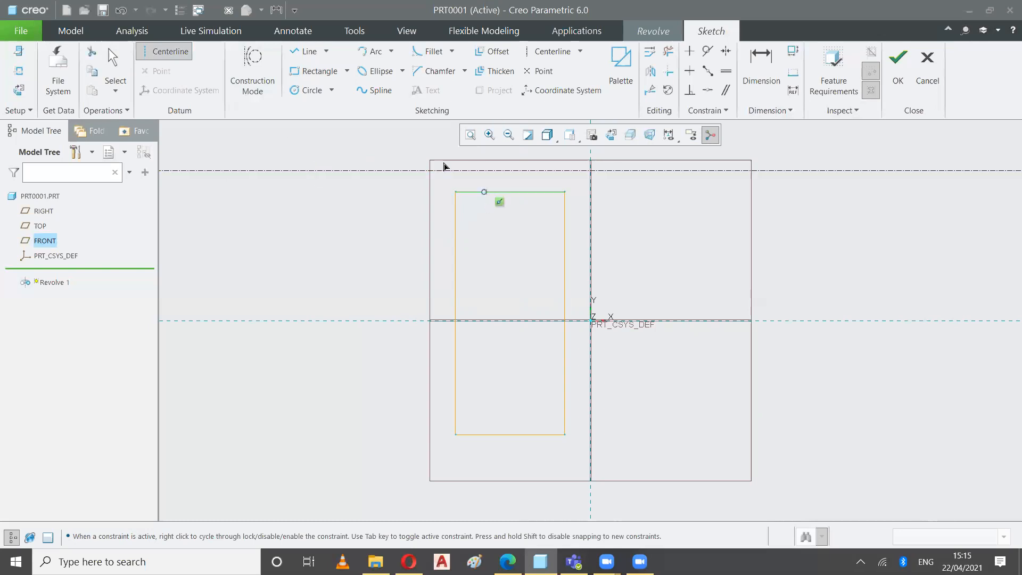
# Make the horizontal centerline coincident with the rectangle's top edge and finish the section
pyautogui.click(707, 90)
pyautogui.click(384, 171)
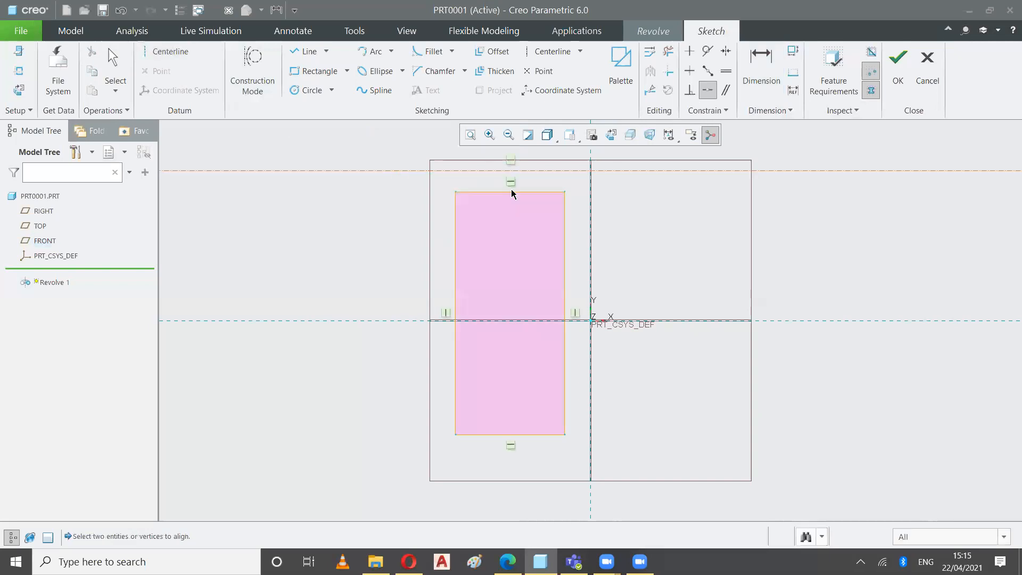
pyautogui.click(510, 191)
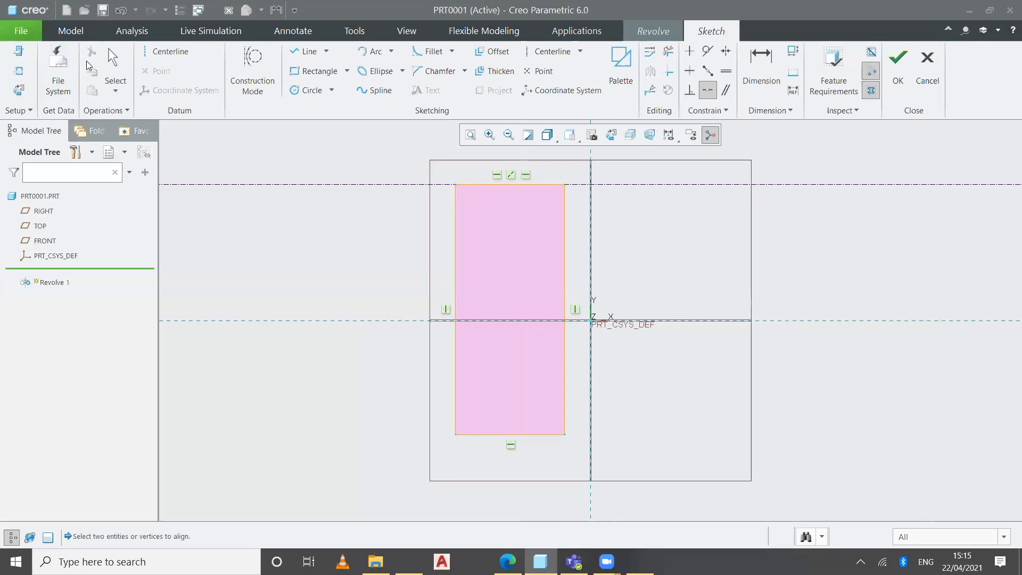
pyautogui.click(113, 64)
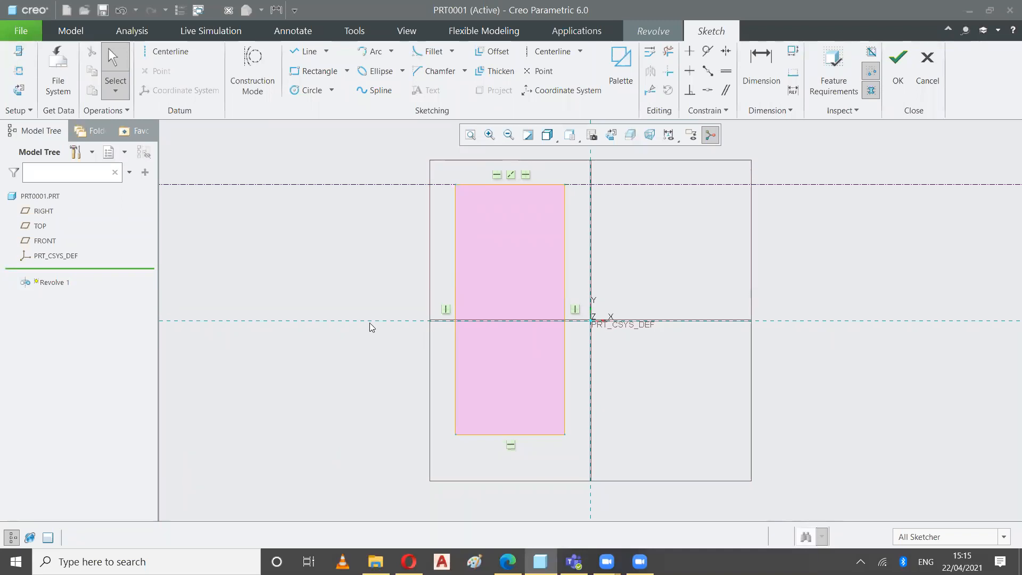
pyautogui.click(897, 68)
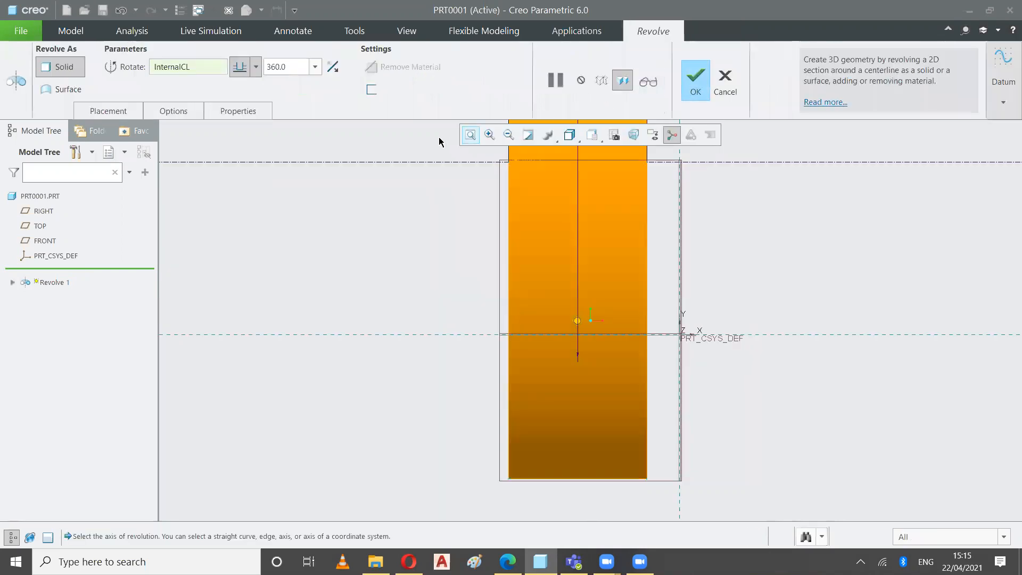
# Reduce the disc's revolve angle to 292 degrees with the model's angle handle and complete the feature
pyautogui.click(471, 134)
pyautogui.moveTo(541, 377)
pyautogui.mouseDown()
pyautogui.moveTo(544, 301)
pyautogui.moveTo(523, 252)
pyautogui.moveTo(450, 354)
pyautogui.moveTo(549, 378)
pyautogui.mouseUp()
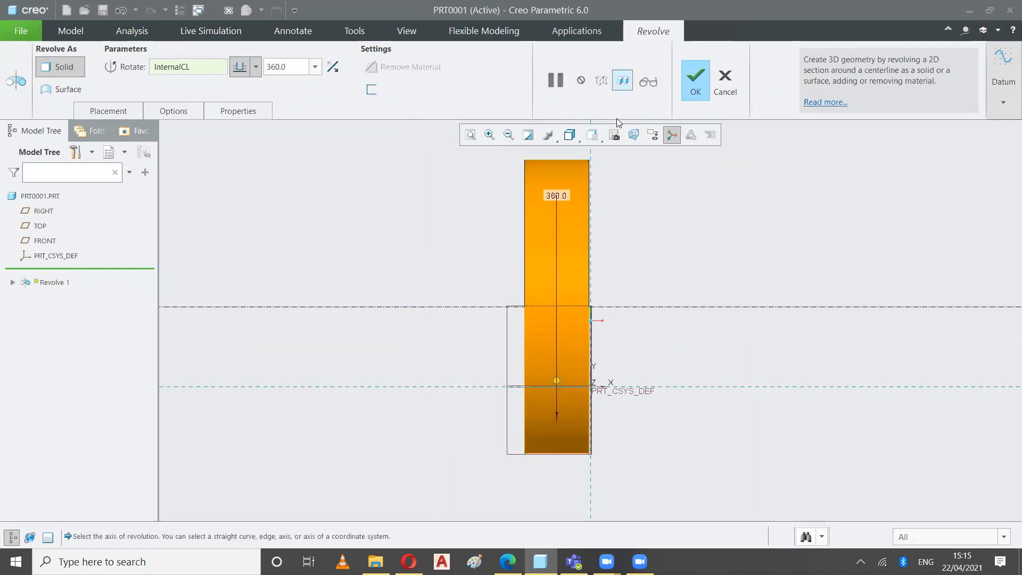
pyautogui.click(591, 135)
pyautogui.click(560, 159)
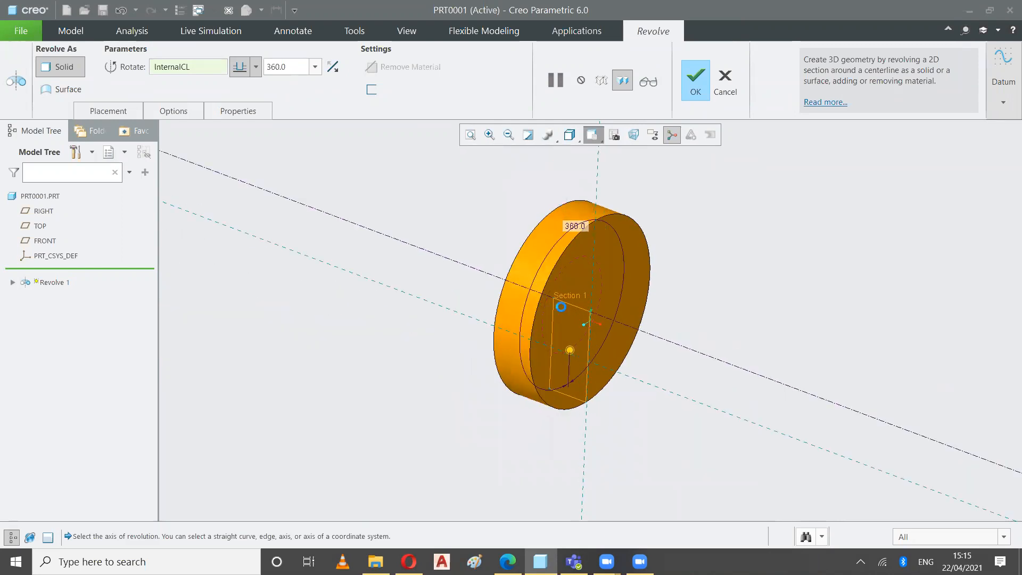
pyautogui.moveTo(573, 347); pyautogui.dragTo(692, 297)
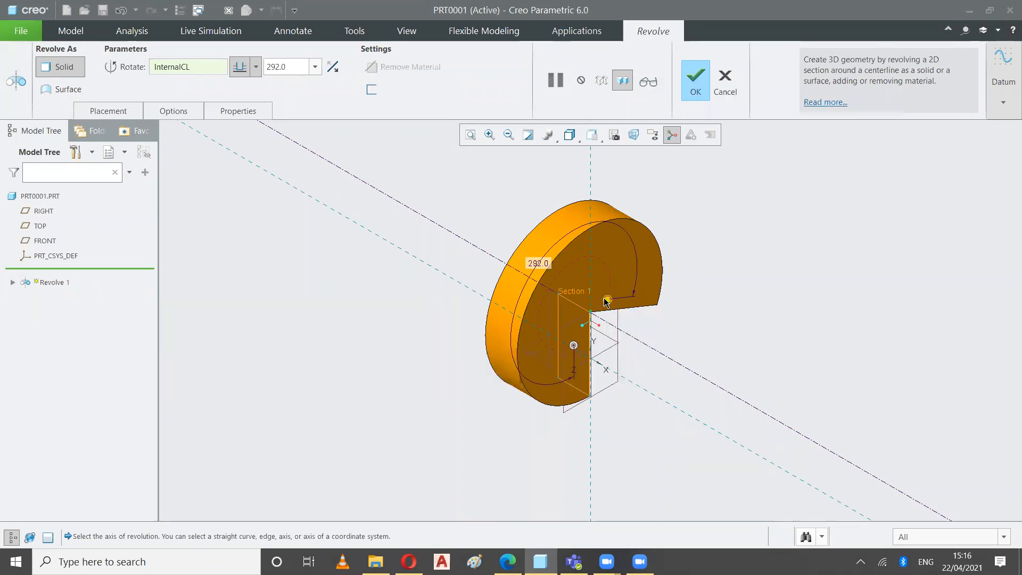
pyautogui.click(696, 80)
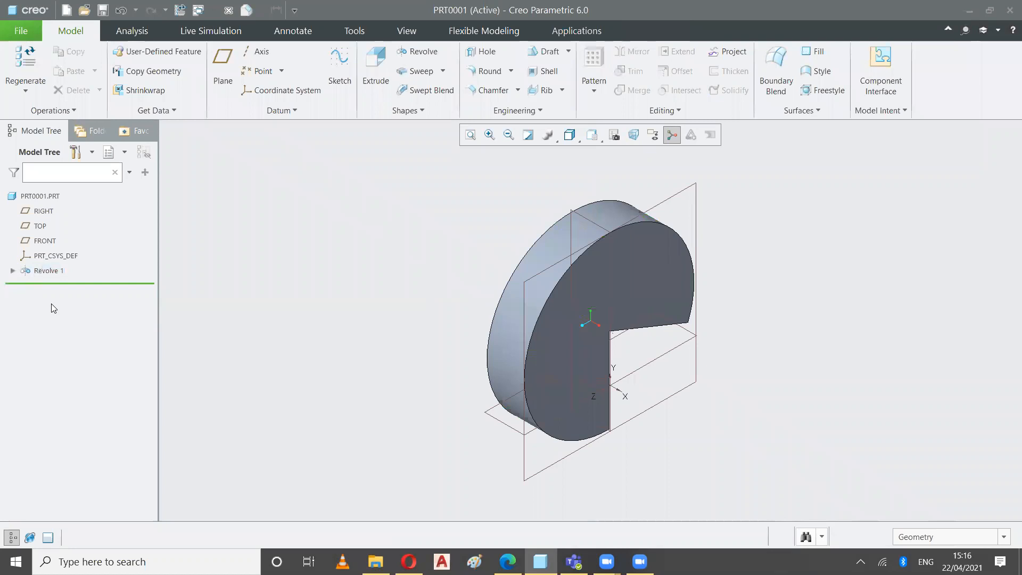
# Delete the disc-shaped Revolve 1 feature from the part
pyautogui.rightClick(48, 271)
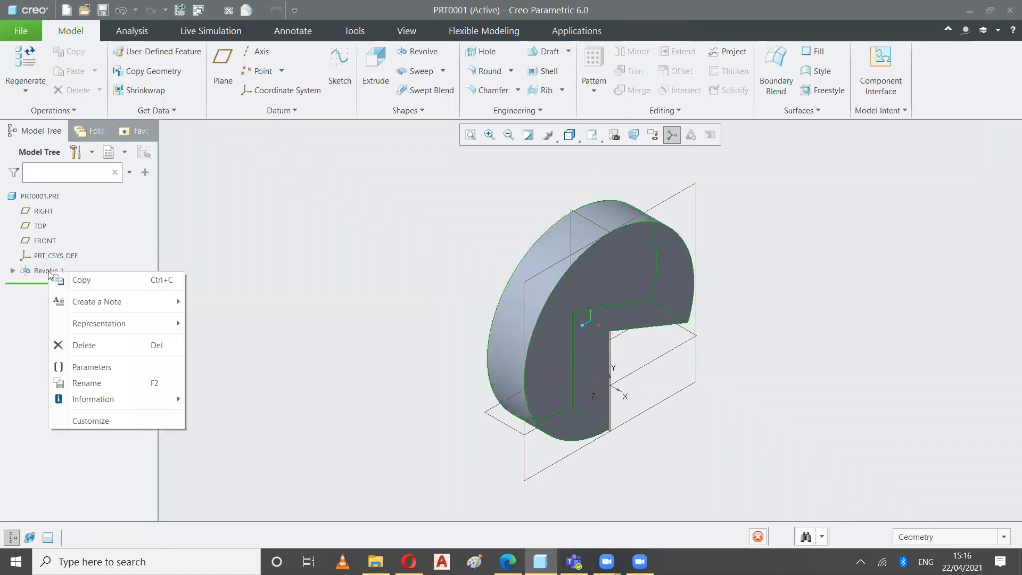
pyautogui.click(75, 346)
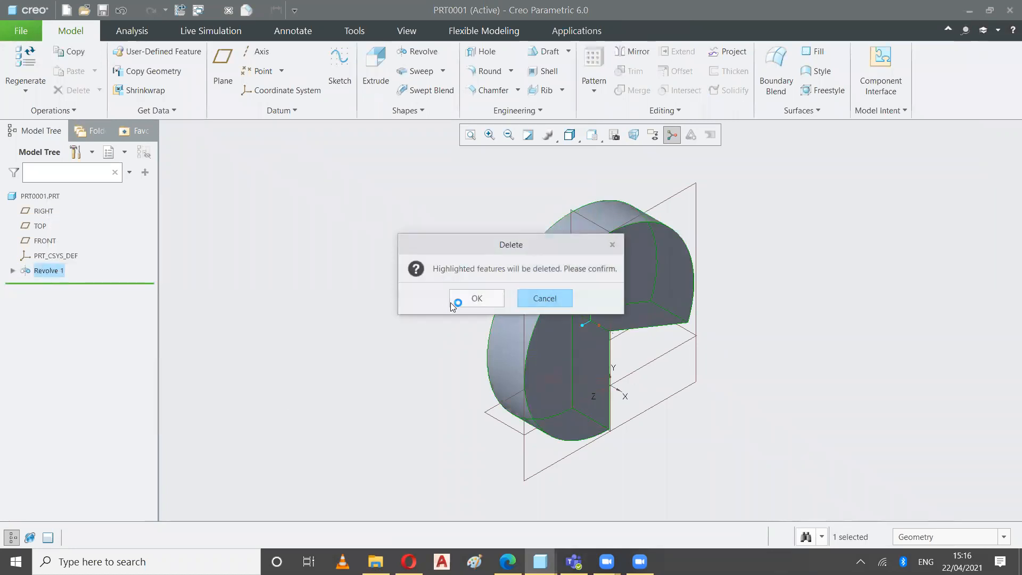
pyautogui.click(477, 297)
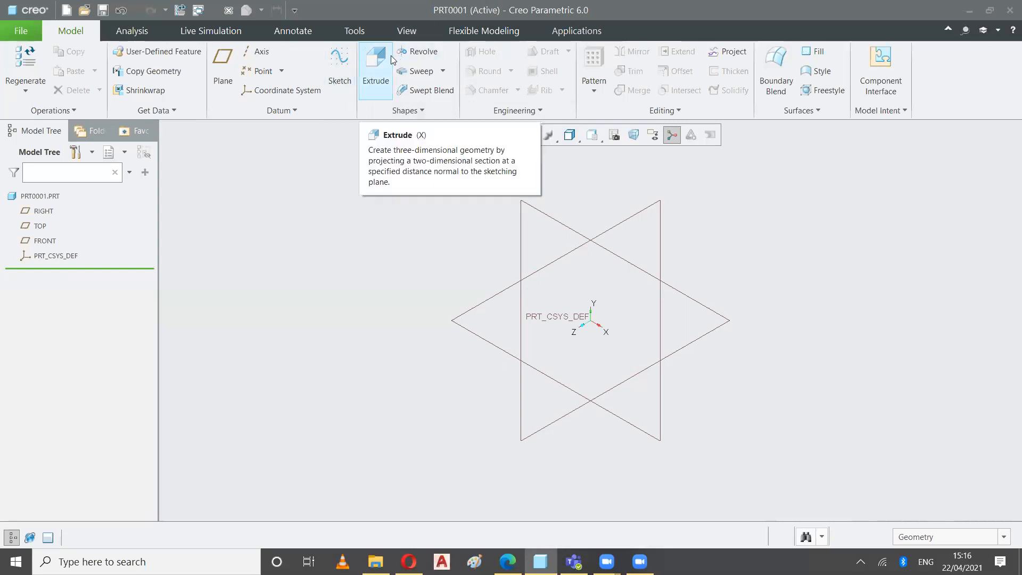
# Start another revolve section face-on on the FRONT plane and sketch a rectangle spanning the vertical and horizontal references
pyautogui.click(419, 51)
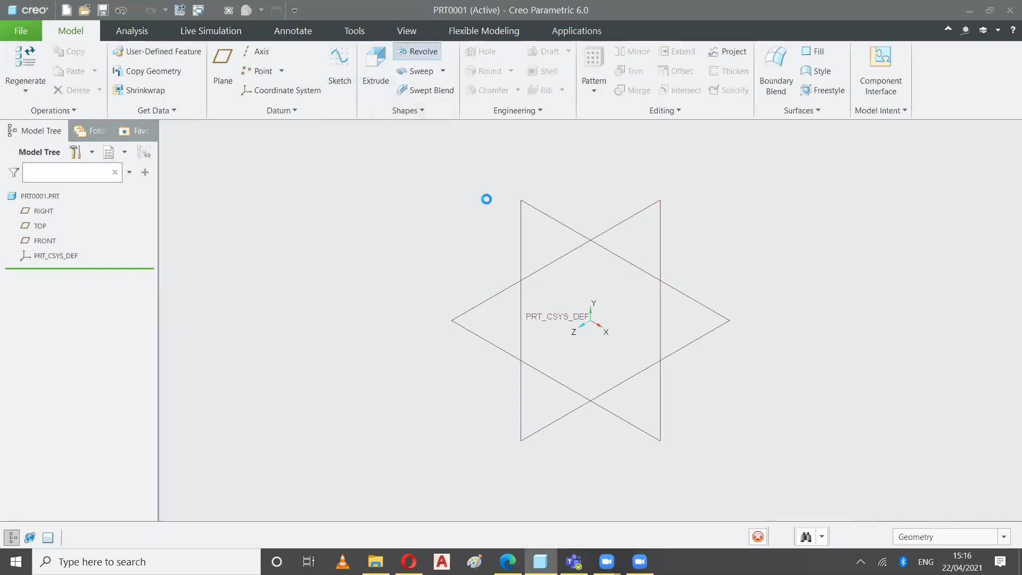
pyautogui.click(527, 207)
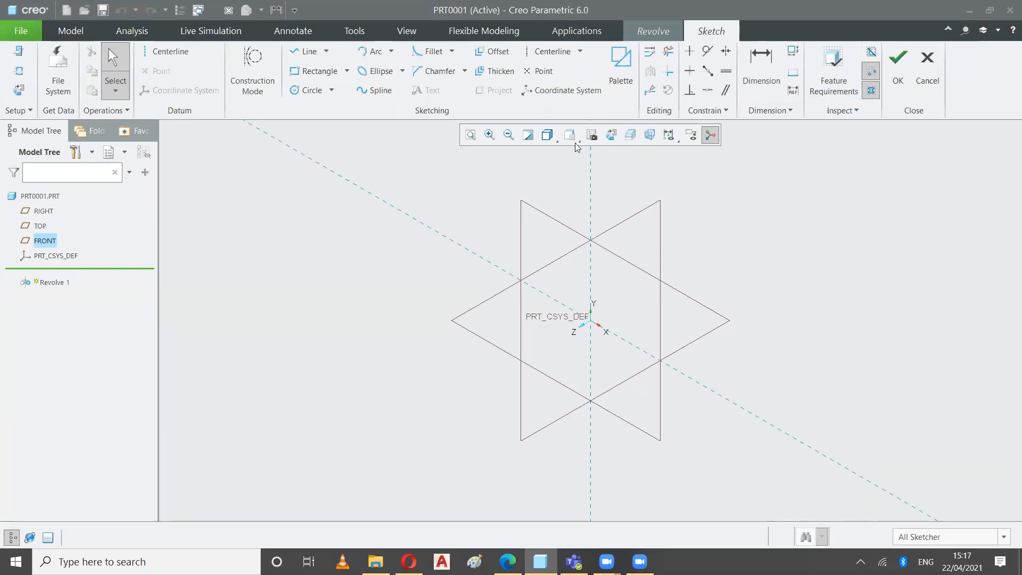
pyautogui.click(610, 134)
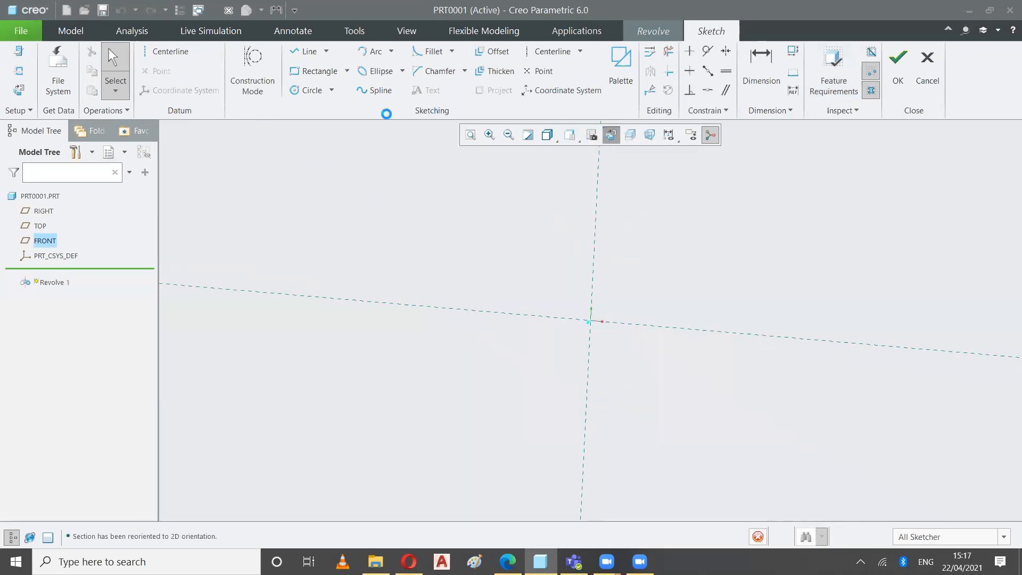
pyautogui.click(314, 71)
pyautogui.click(493, 207)
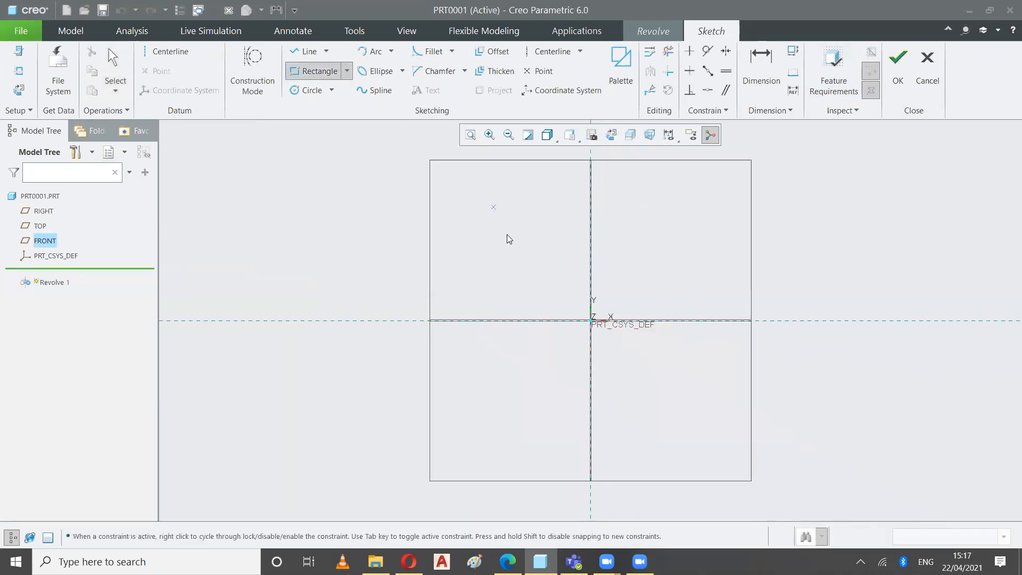
pyautogui.click(622, 399)
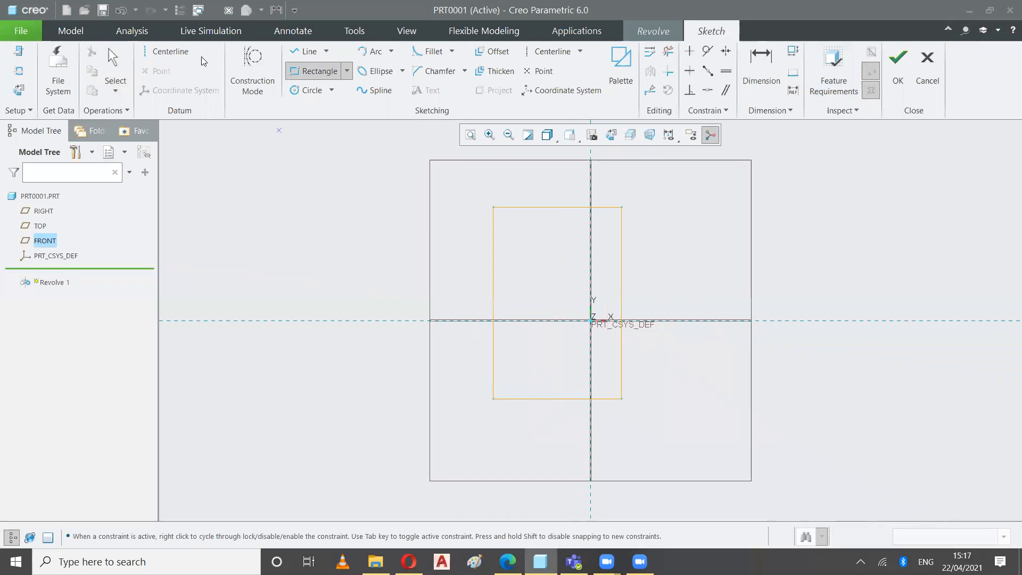
# Add a vertical geometry centerline a clear distance left of the rectangle and finish the section
pyautogui.click(184, 53)
pyautogui.click(373, 194)
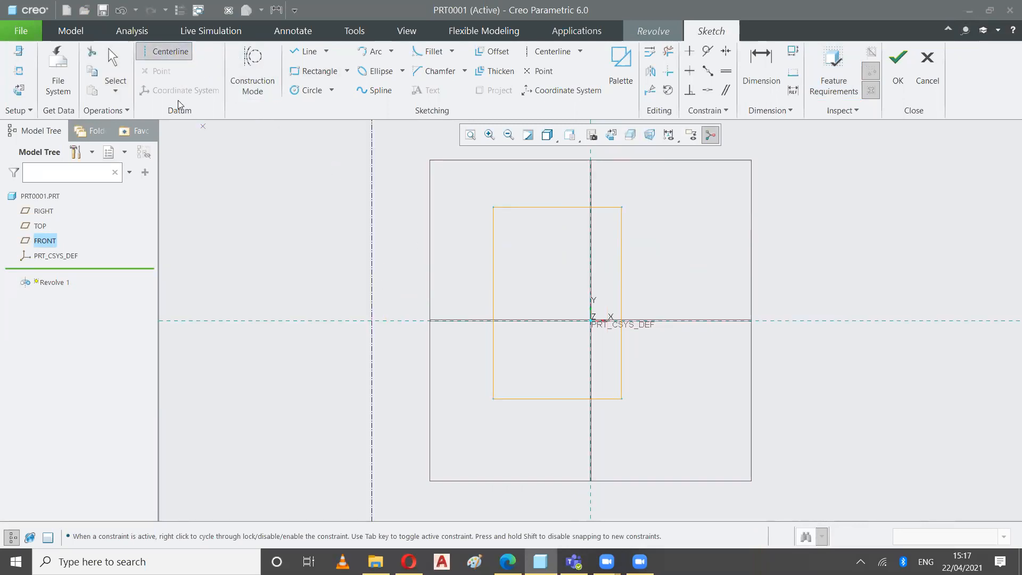
pyautogui.click(114, 61)
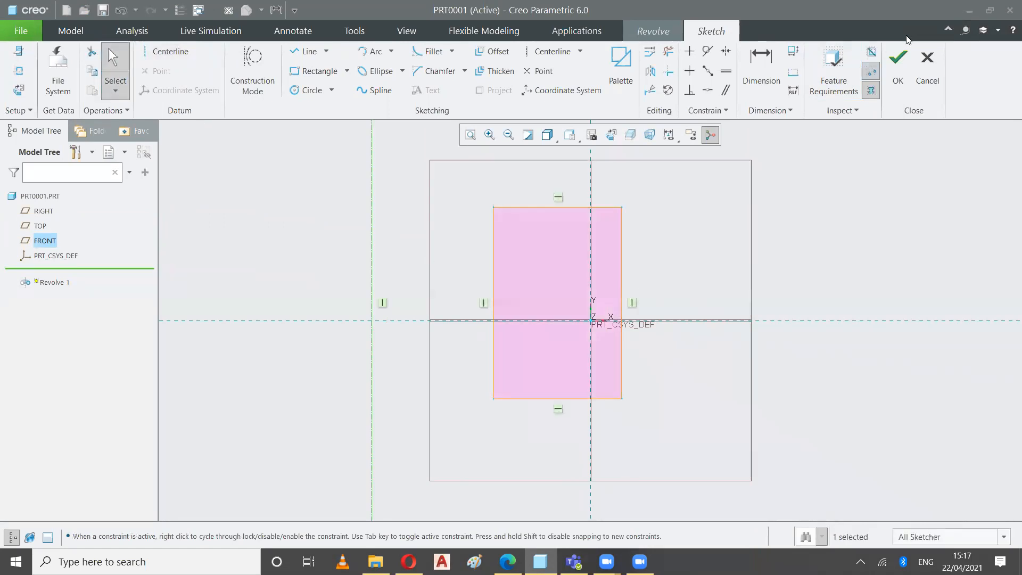
pyautogui.click(901, 72)
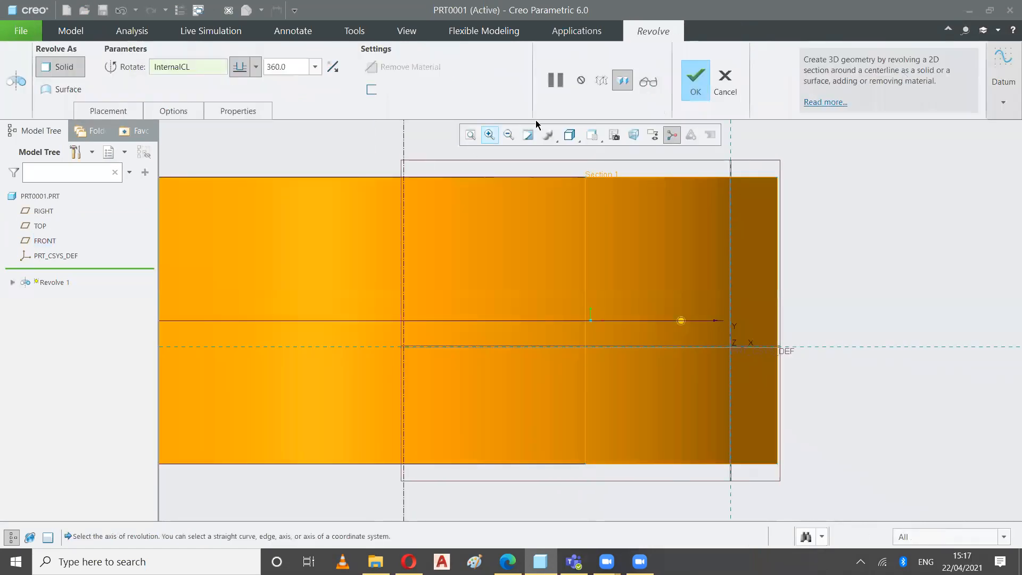
# Reduce the hollow ring's revolve angle with the model's angle handle to leave an open gap, and complete the feature
pyautogui.click(591, 134)
pyautogui.click(572, 153)
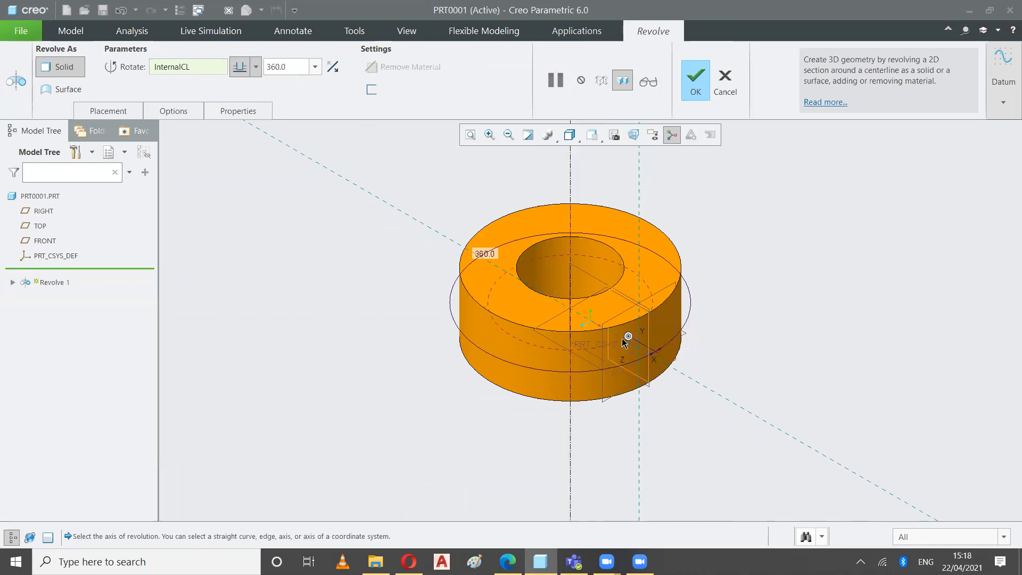
pyautogui.moveTo(628, 336); pyautogui.dragTo(725, 281)
pyautogui.click(704, 92)
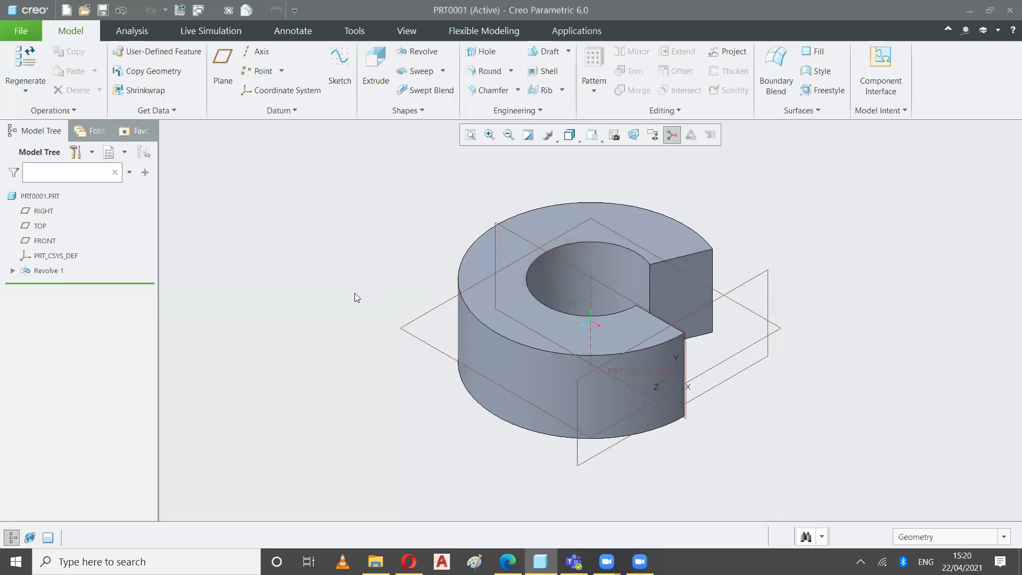
# Delete the ring-shaped Revolve 1 feature from the part
pyautogui.rightClick(39, 271)
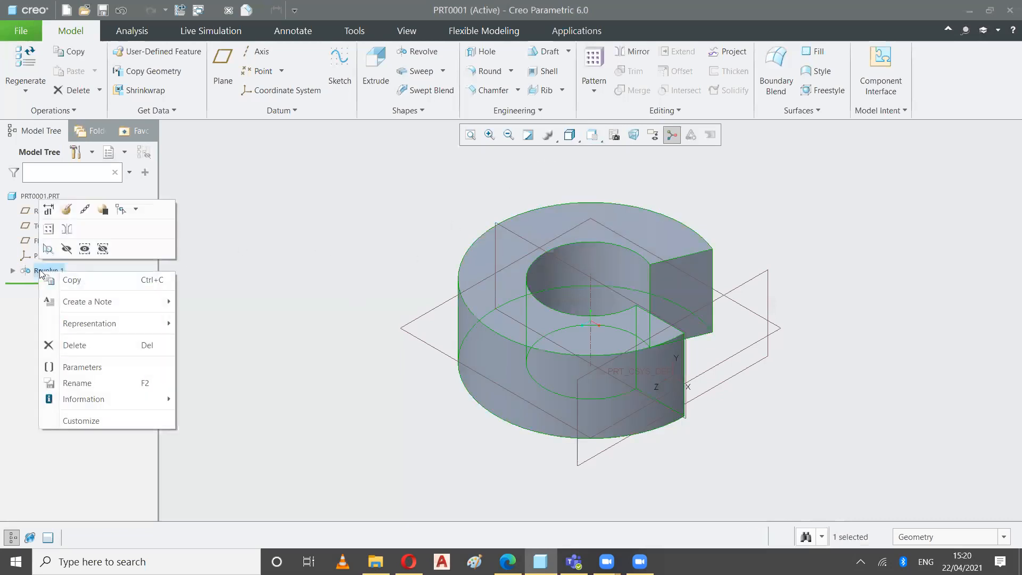
pyautogui.click(70, 345)
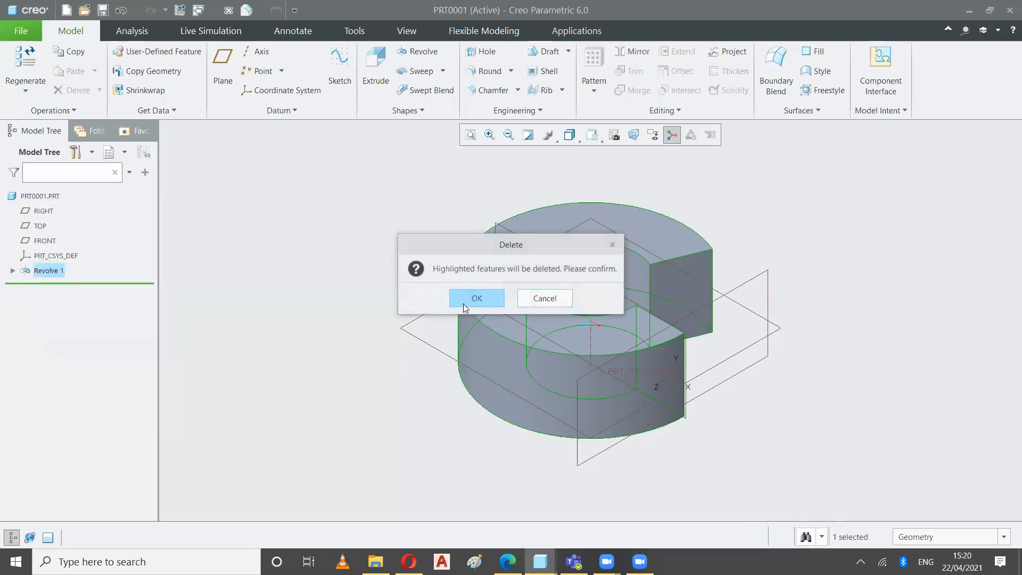
pyautogui.click(463, 302)
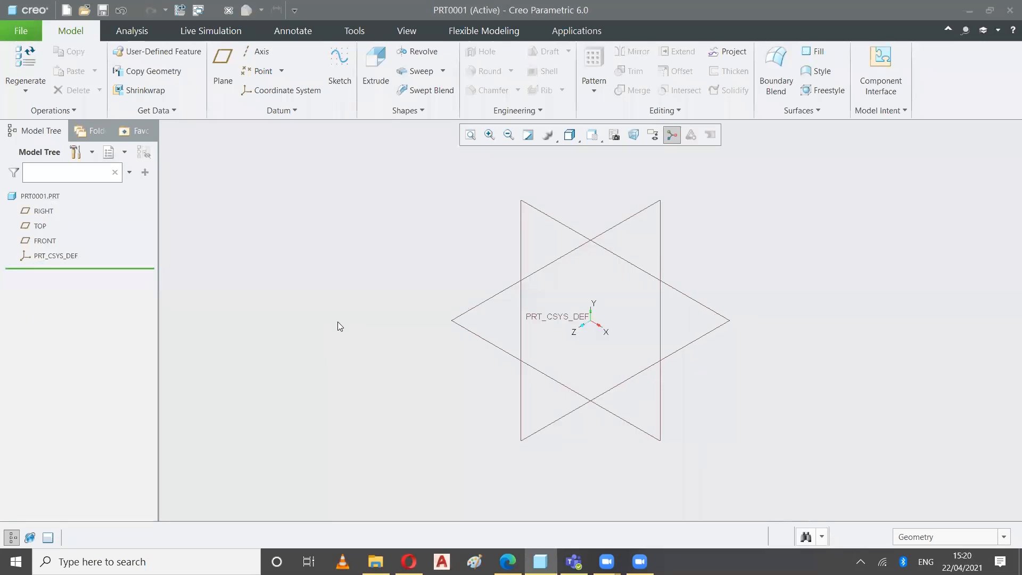
# Create a separate sketch on the FRONT plane containing only a vertical geometry centerline left of the origin
pyautogui.click(342, 76)
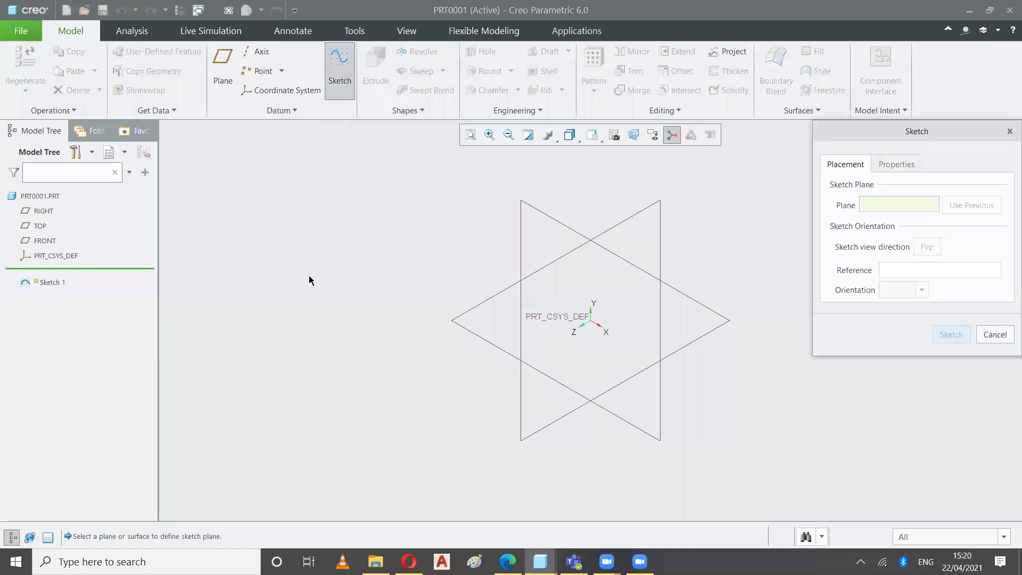
pyautogui.click(660, 240)
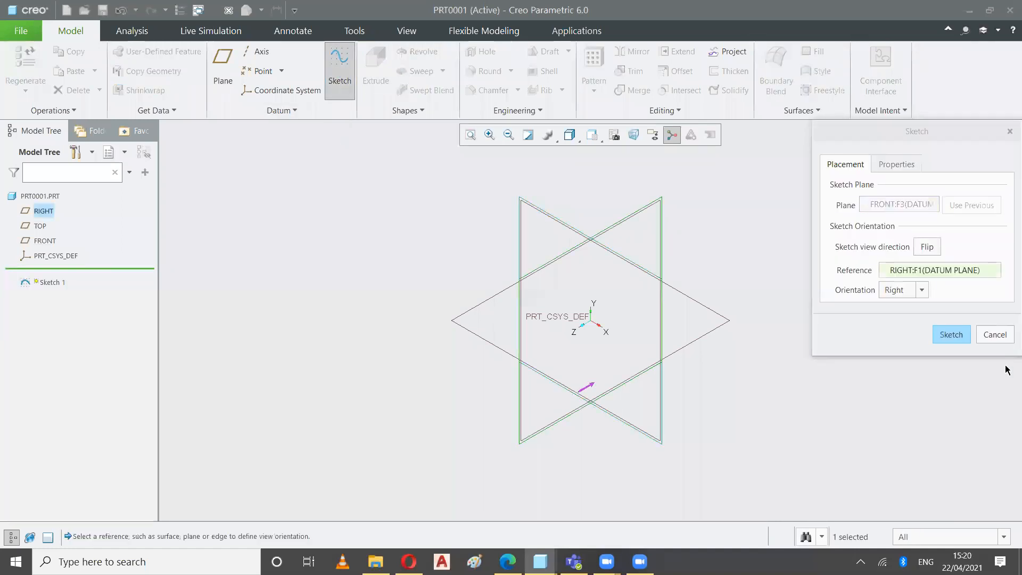
pyautogui.click(951, 334)
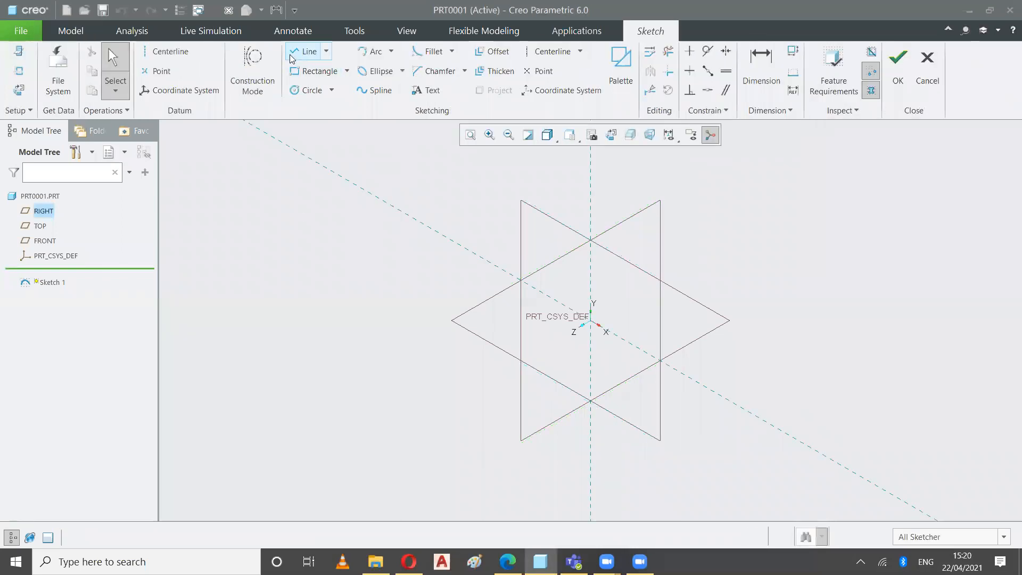
pyautogui.click(150, 53)
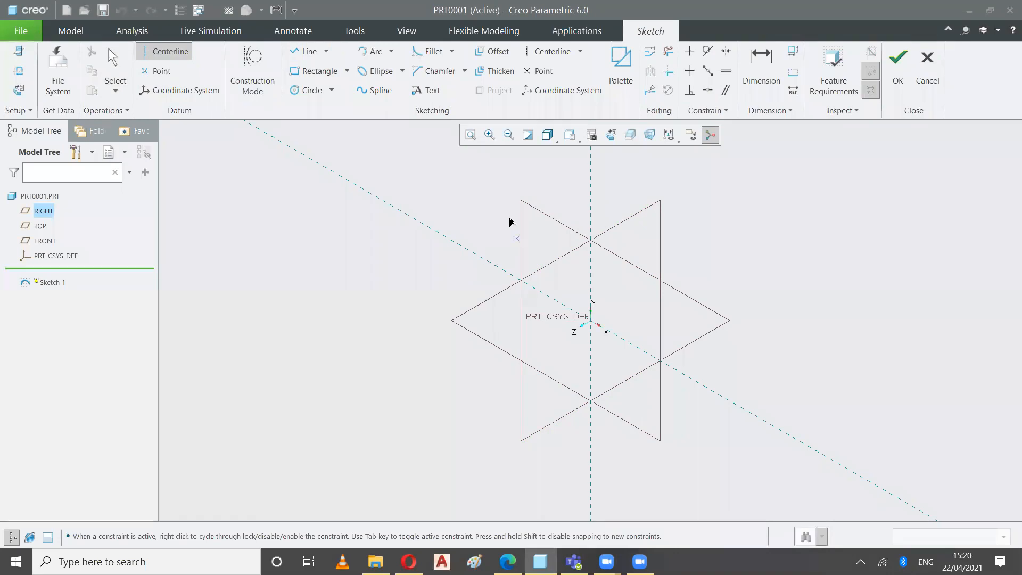
pyautogui.click(497, 205)
pyautogui.click(497, 334)
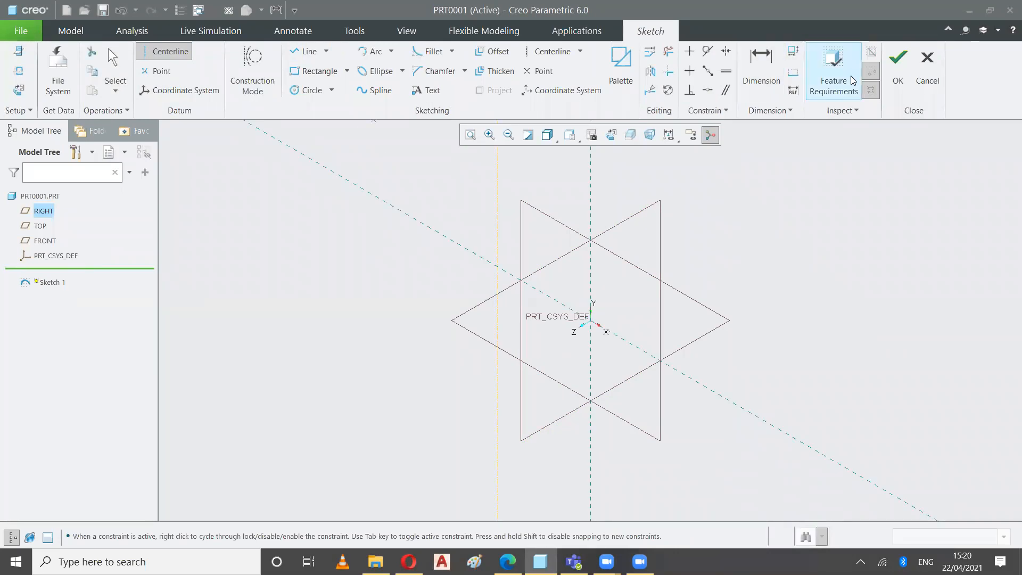
pyautogui.click(898, 59)
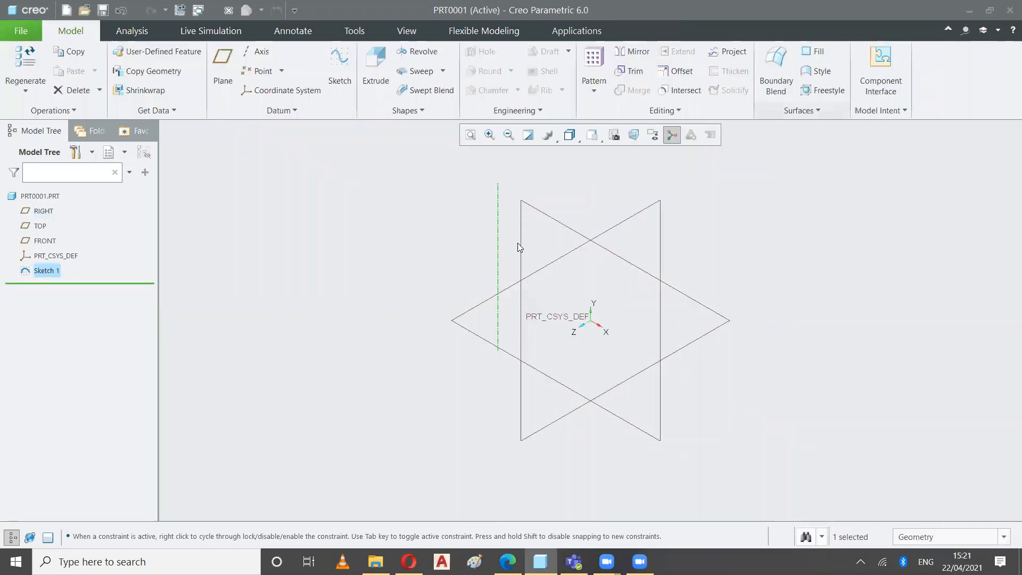
pyautogui.click(410, 253)
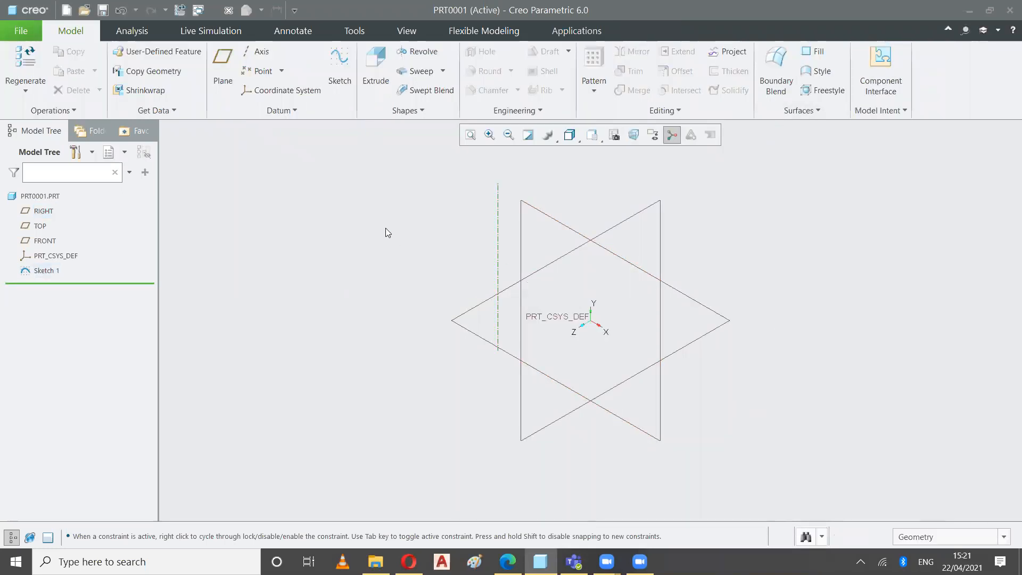
# Start a revolve section face-on on the FRONT plane and sketch a rectangle between the existing centerline and the vertical reference
pyautogui.click(416, 55)
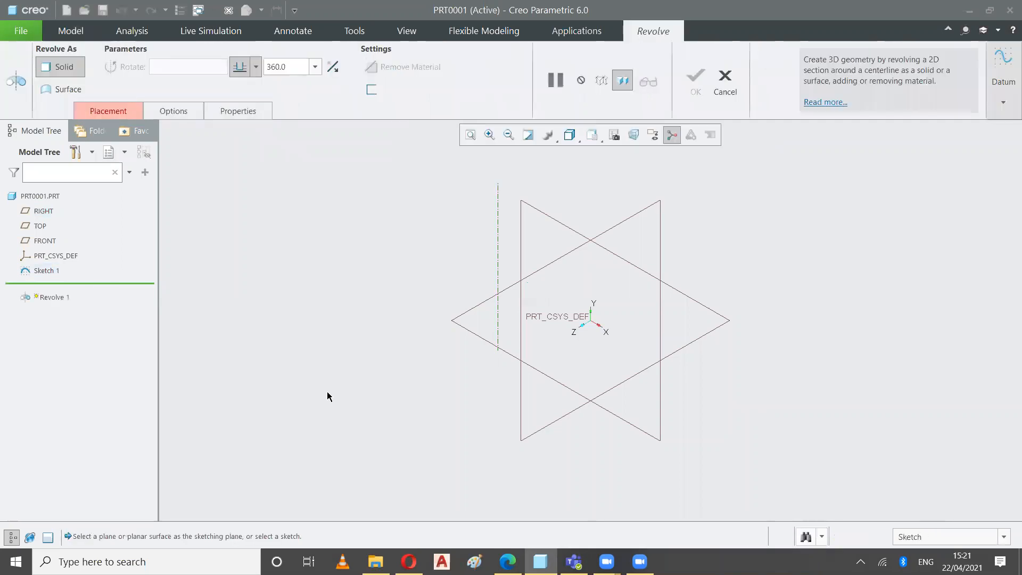
pyautogui.click(540, 217)
pyautogui.click(611, 135)
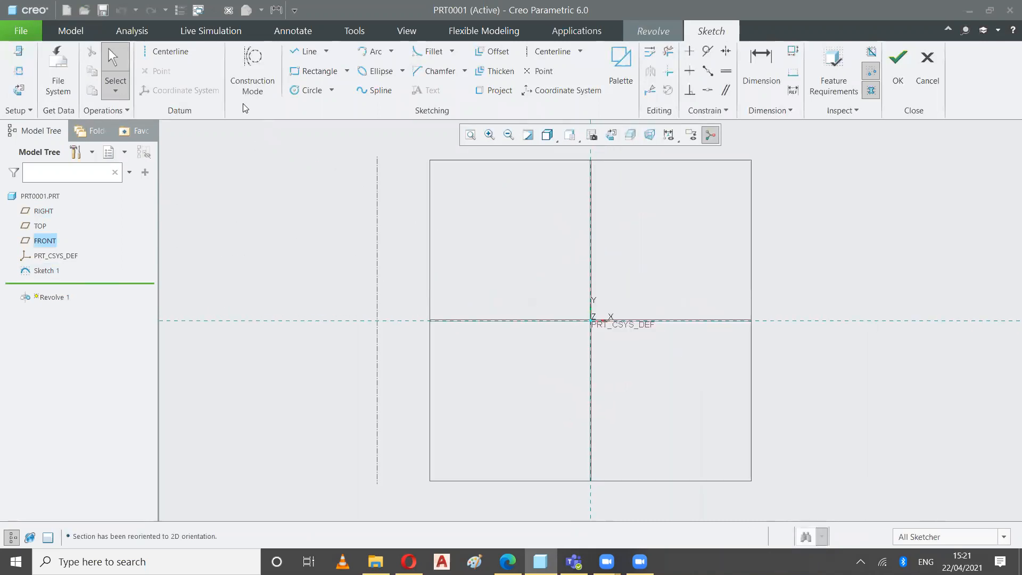
pyautogui.click(315, 72)
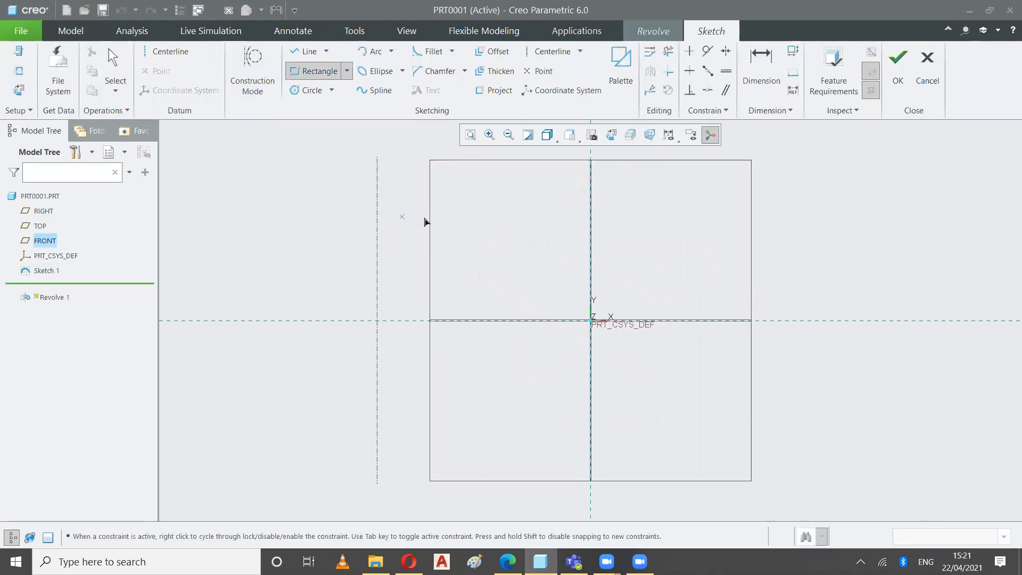
pyautogui.click(409, 204)
pyautogui.click(569, 415)
pyautogui.click(122, 82)
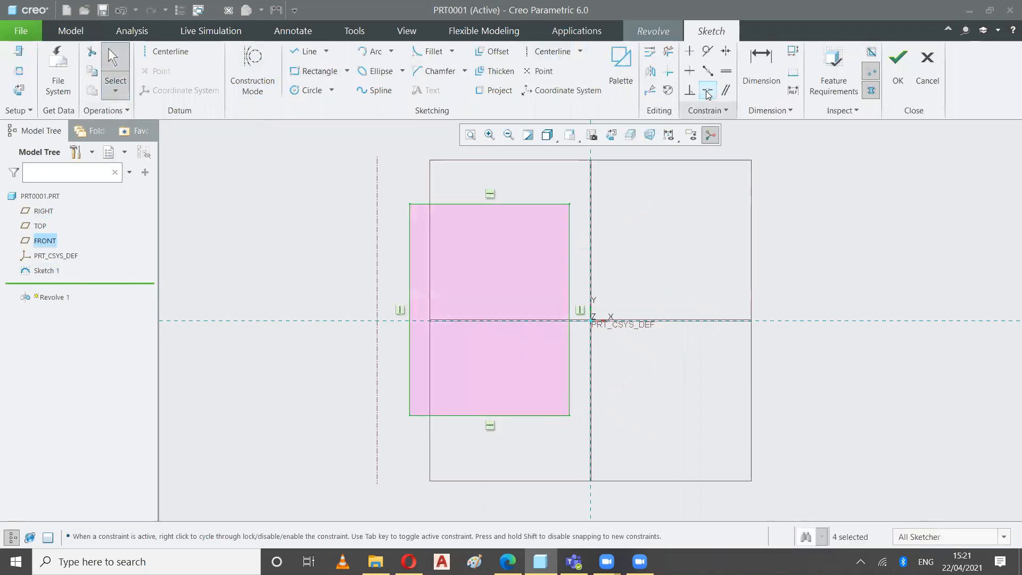
# Make the rectangle's left edge coincident with the existing sketch centerline and finish the section
pyautogui.click(409, 249)
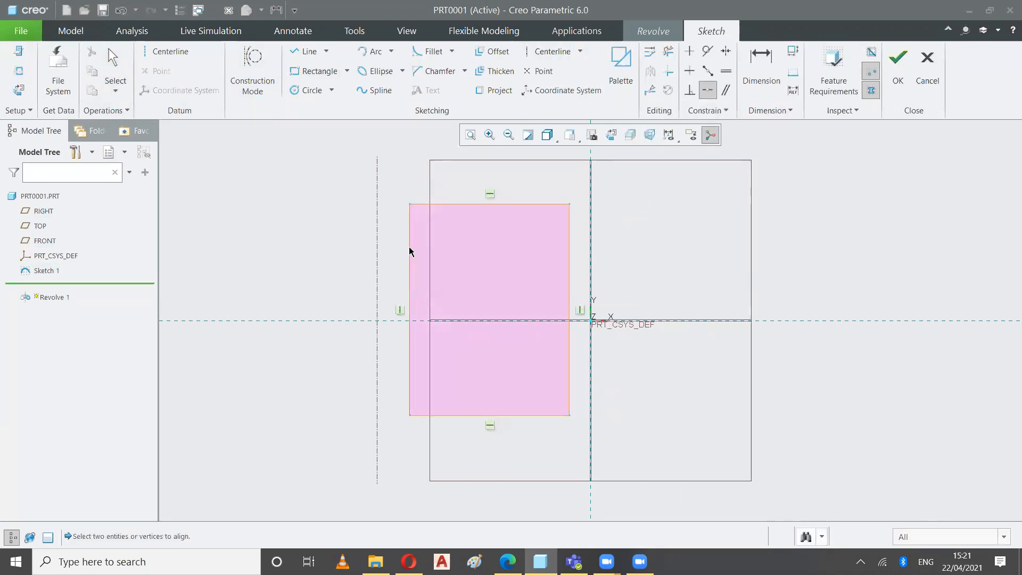
pyautogui.click(377, 253)
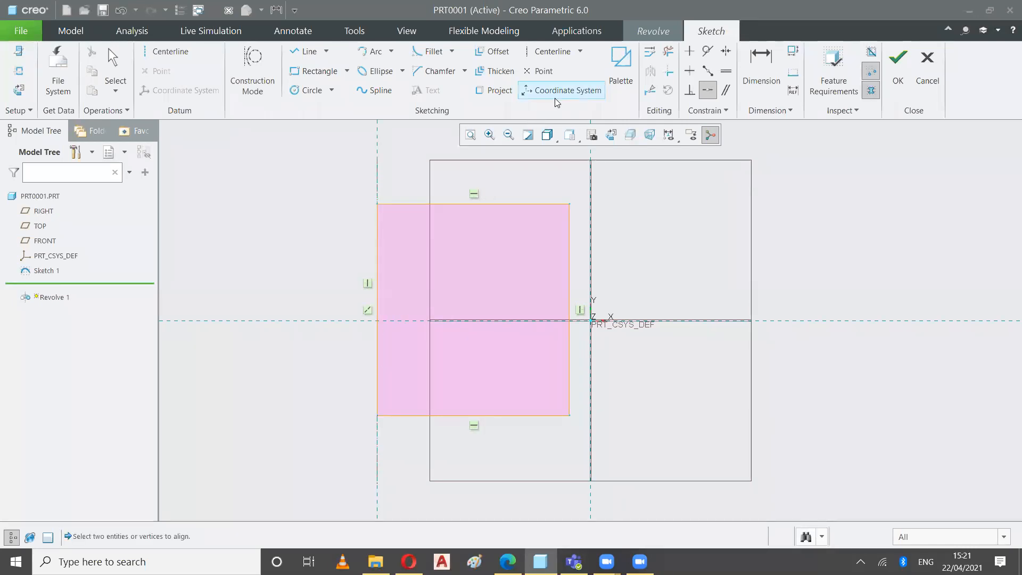
pyautogui.click(897, 69)
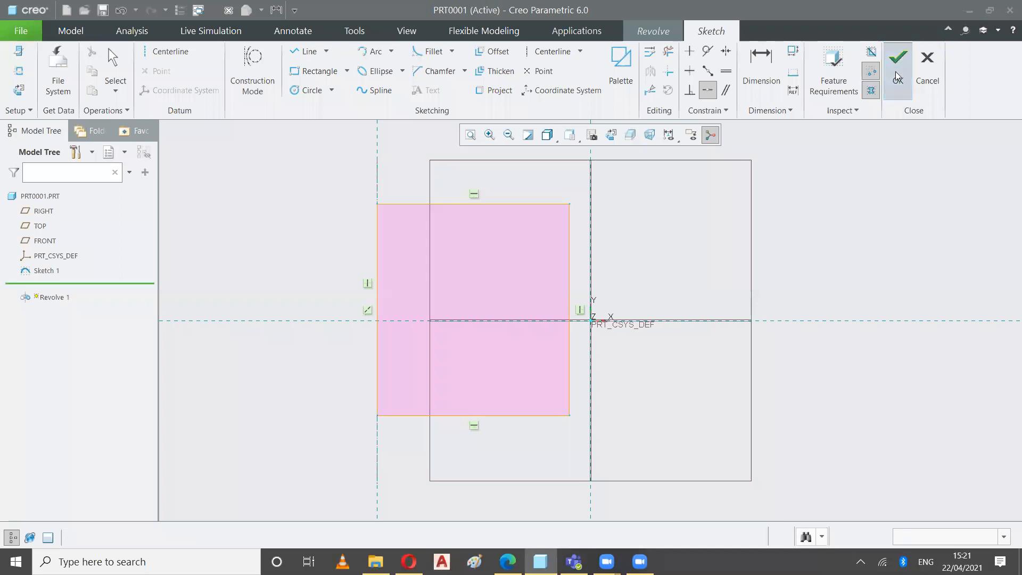
# Show the part in standard orientation, open the revolve's placement settings, and cancel the feature
pyautogui.click(591, 140)
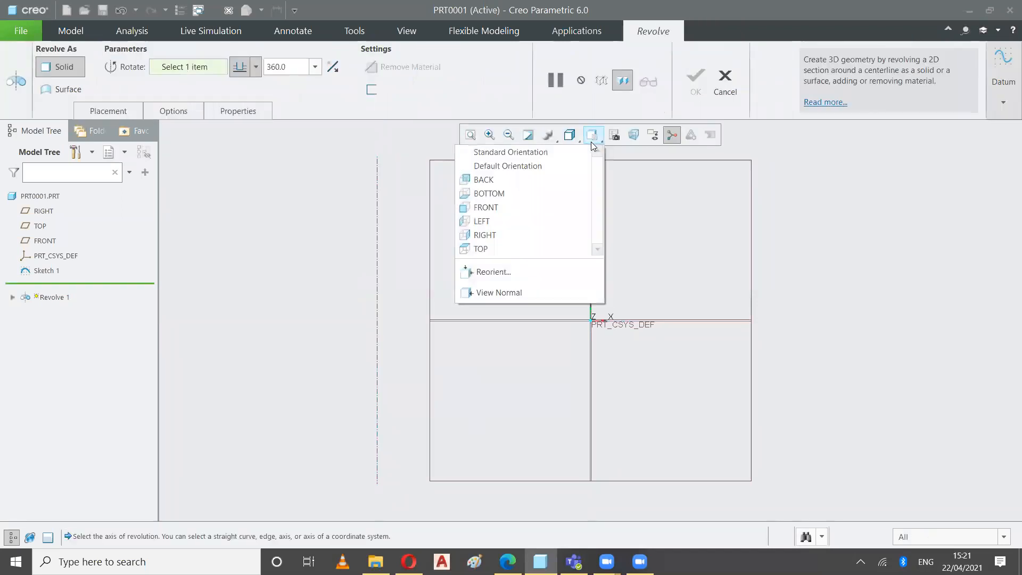
pyautogui.click(571, 149)
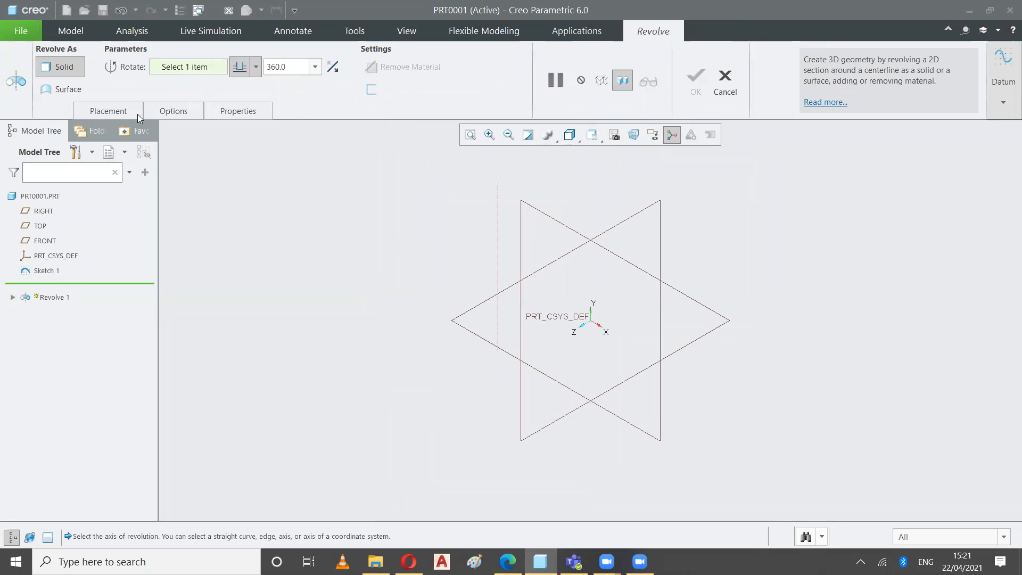
pyautogui.click(121, 113)
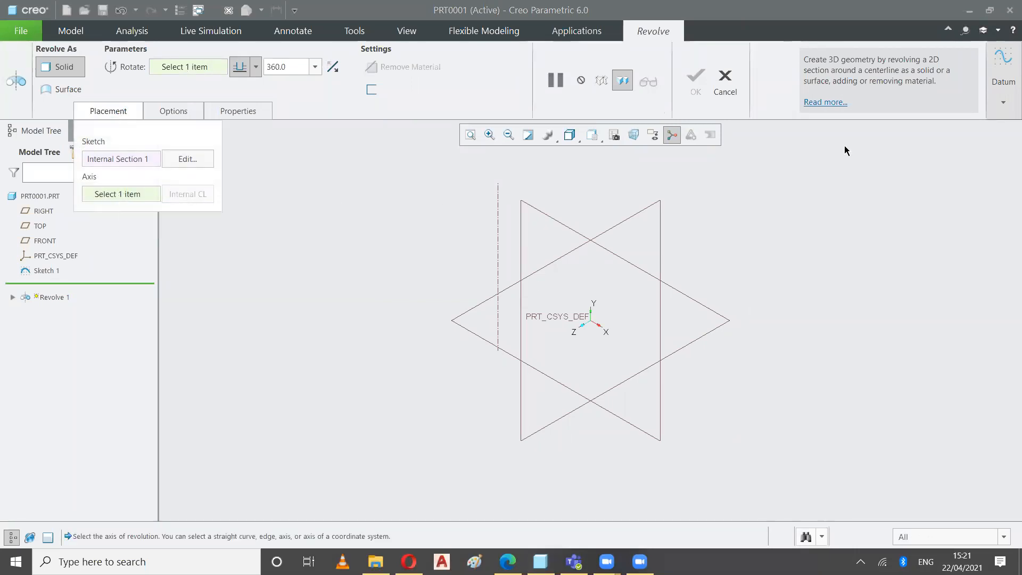
pyautogui.click(725, 79)
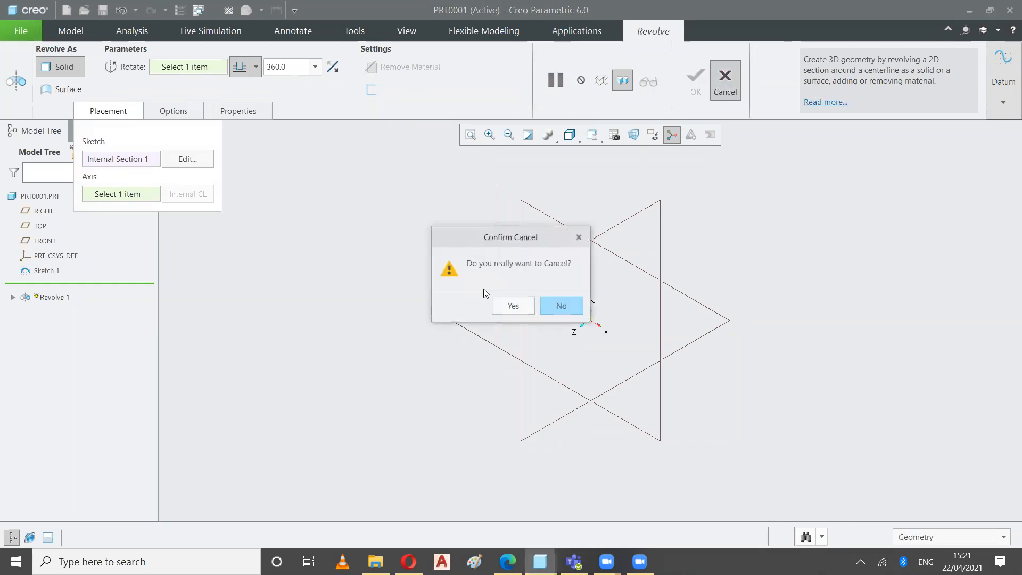
pyautogui.click(502, 312)
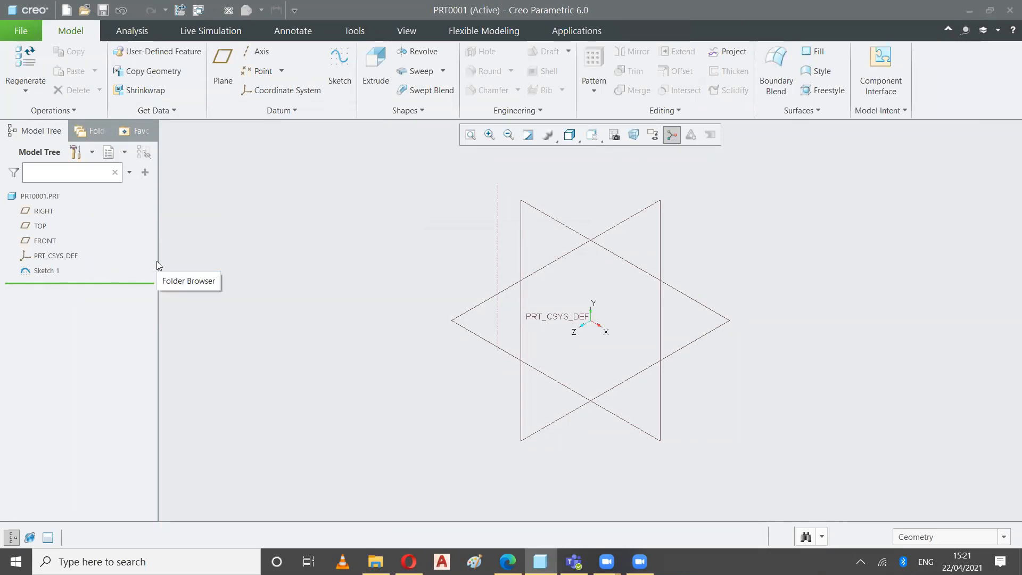
# Start another revolve and define its internal section on the FRONT plane, with the RIGHT plane as the right-facing reference
pyautogui.click(33, 270)
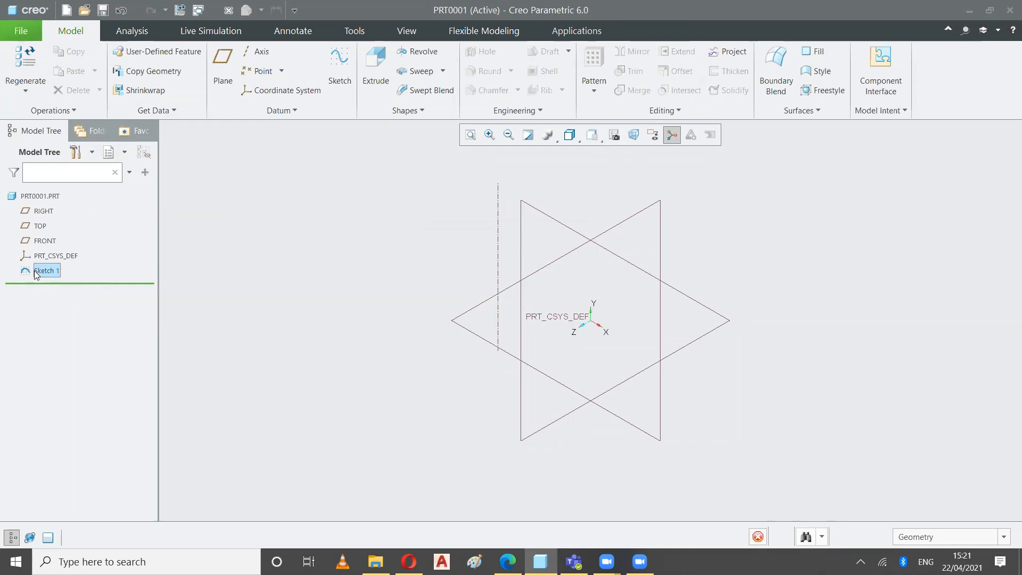
pyautogui.click(80, 281)
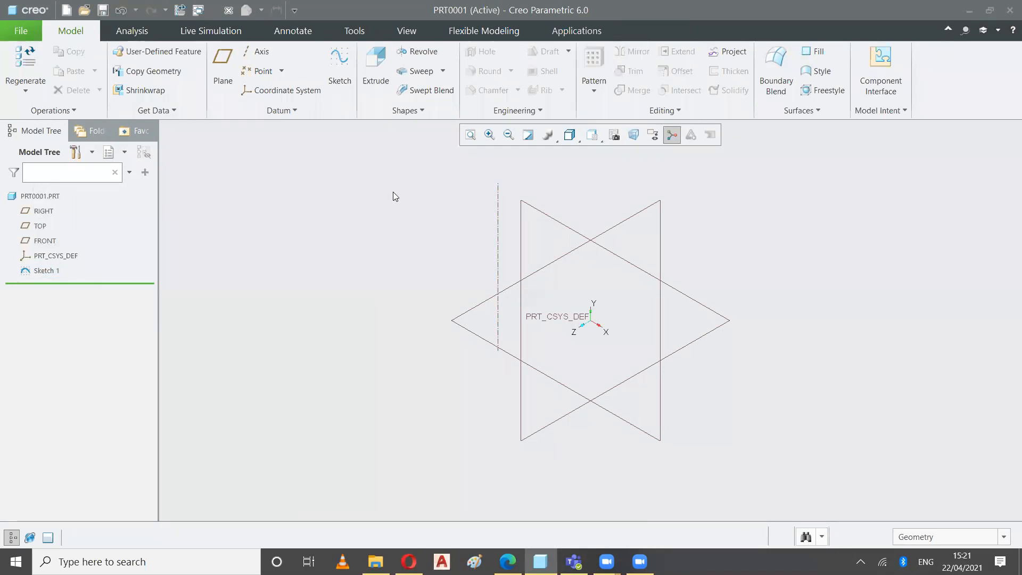
pyautogui.click(418, 51)
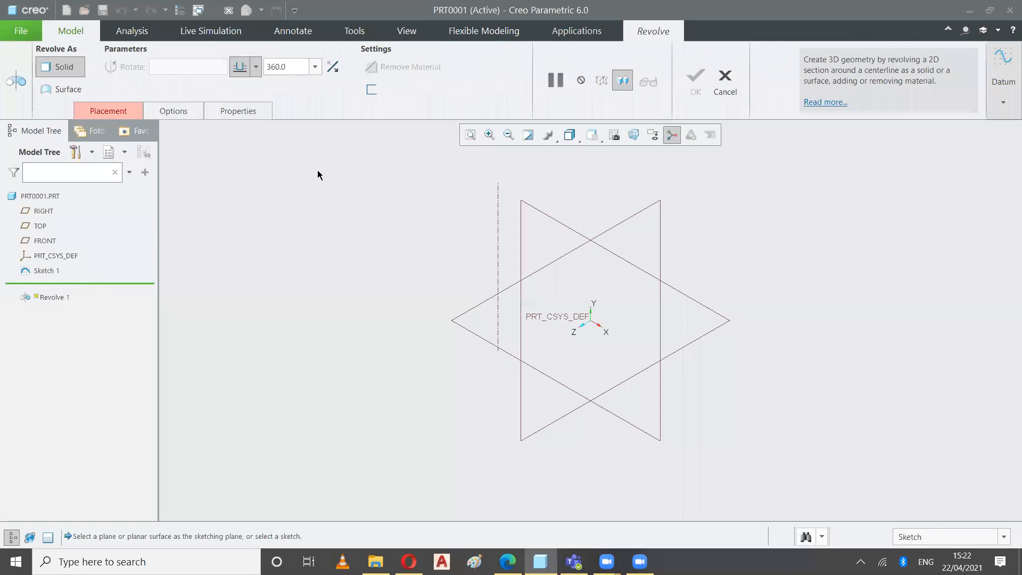
pyautogui.click(109, 111)
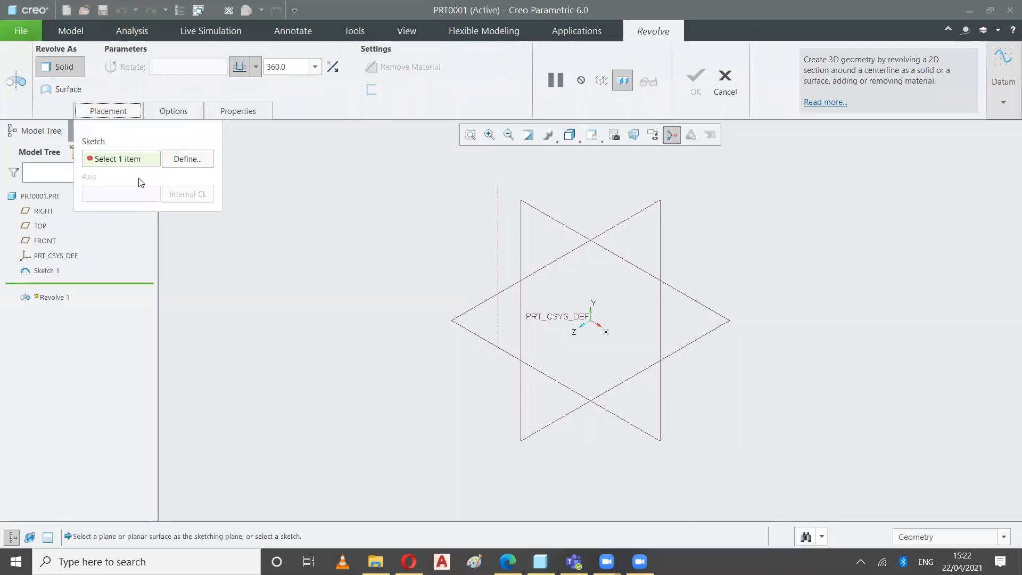
pyautogui.click(183, 162)
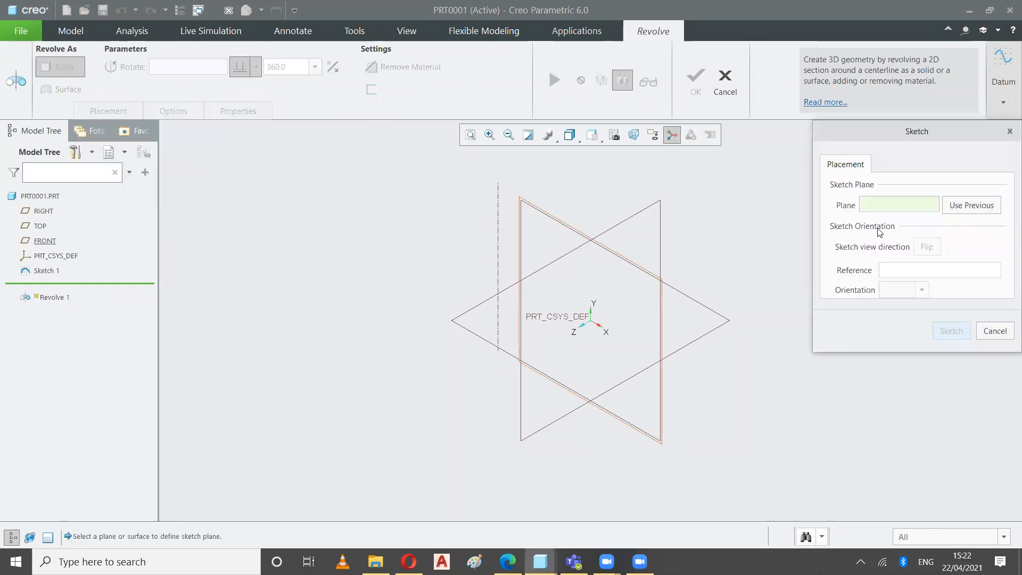
pyautogui.click(558, 222)
pyautogui.click(950, 332)
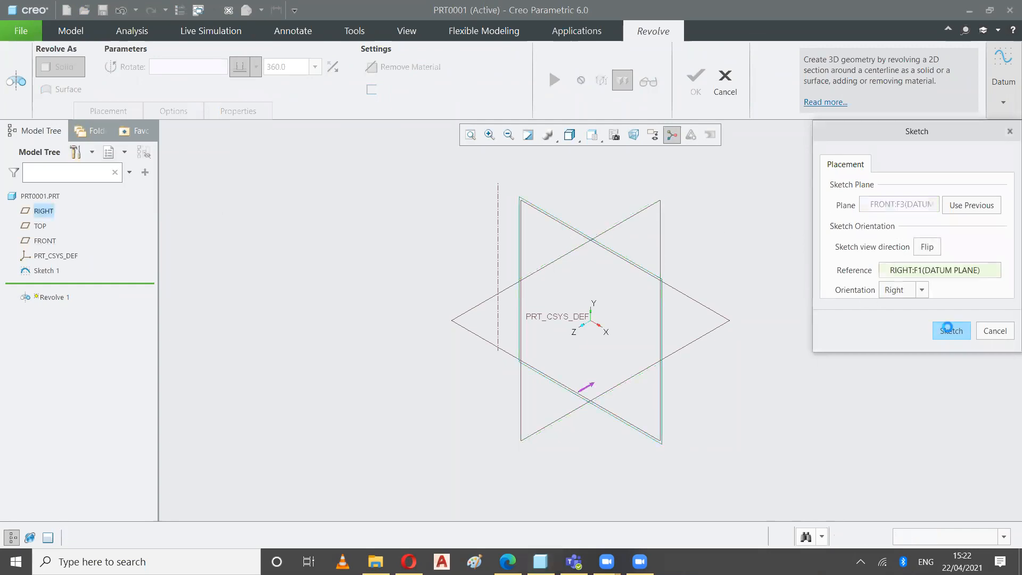
# Sketch a rectangle across the vertical and horizontal references, clear of the separate centerline, and finish the section
pyautogui.click(315, 71)
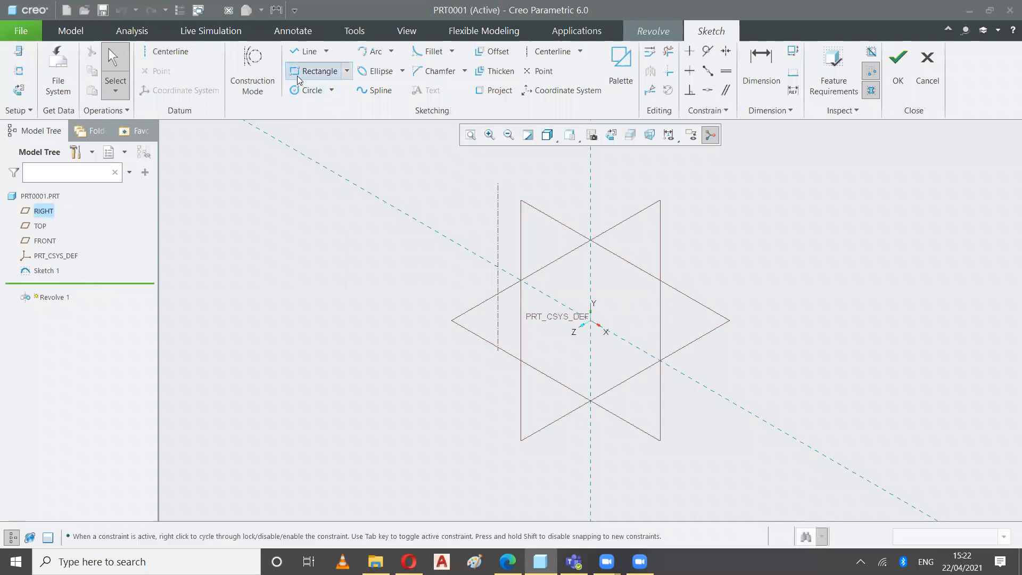
pyautogui.click(566, 209)
pyautogui.click(671, 467)
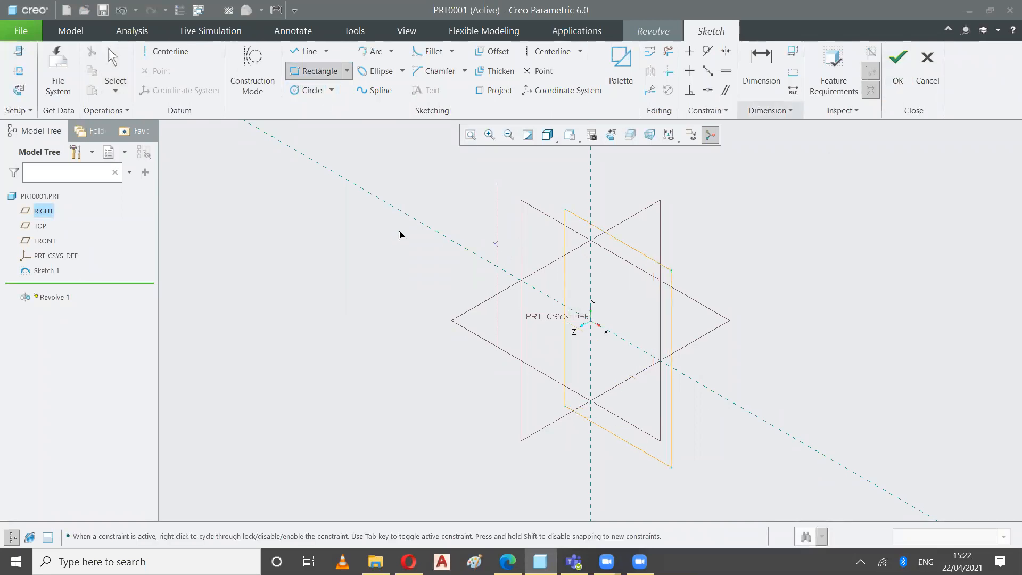
pyautogui.click(121, 58)
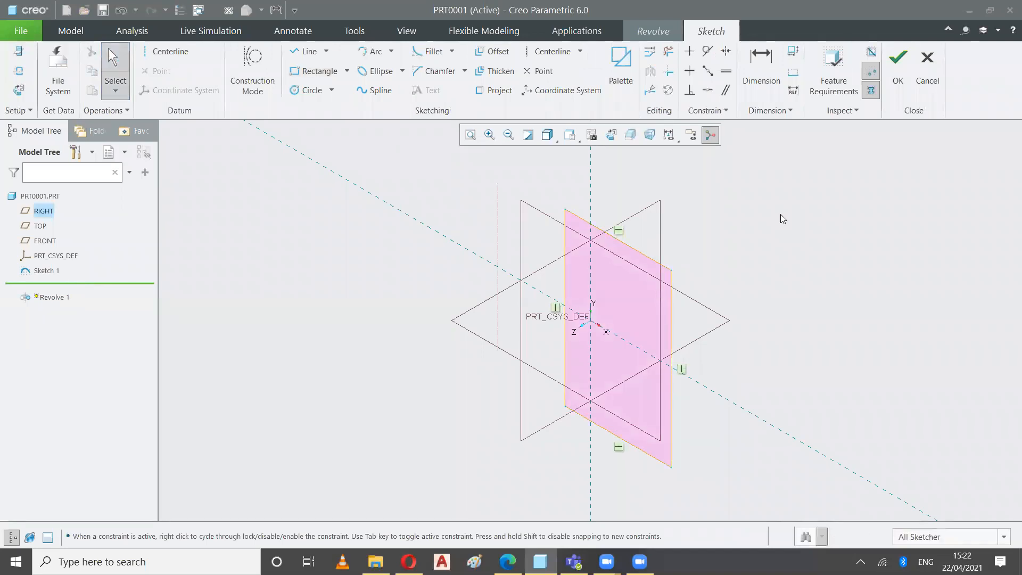
pyautogui.click(898, 77)
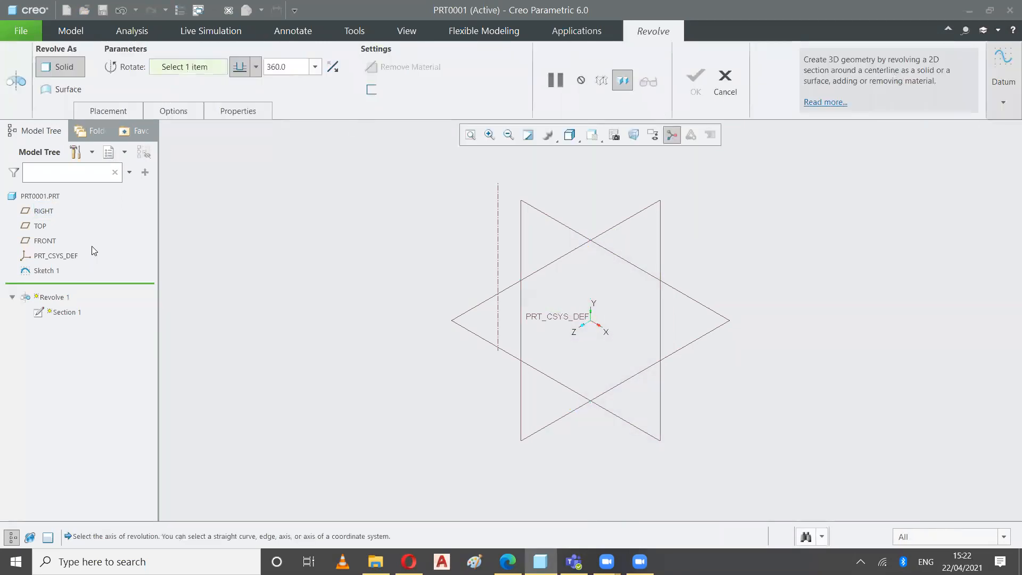
# Pick the centerline of Sketch 1 as the revolve axis, reduce the angle to 91 degrees with the model handle, and cancel the feature
pyautogui.click(108, 110)
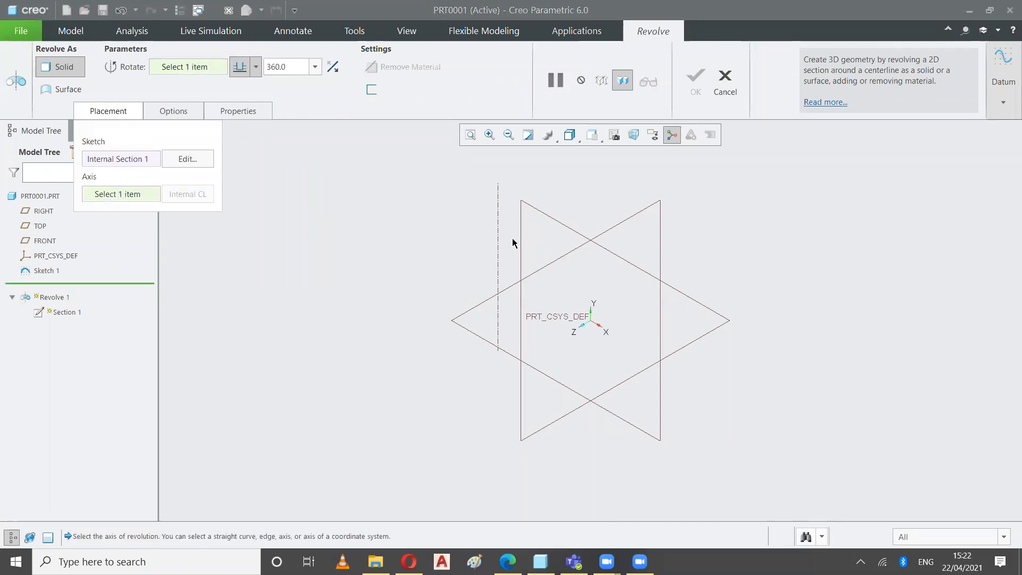
pyautogui.click(498, 225)
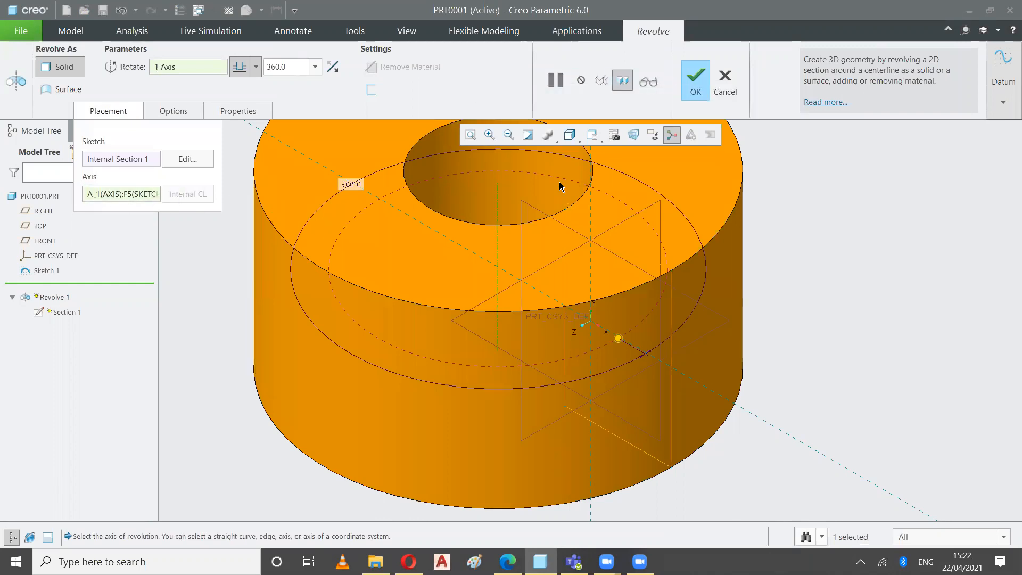
pyautogui.moveTo(618, 339); pyautogui.dragTo(648, 179)
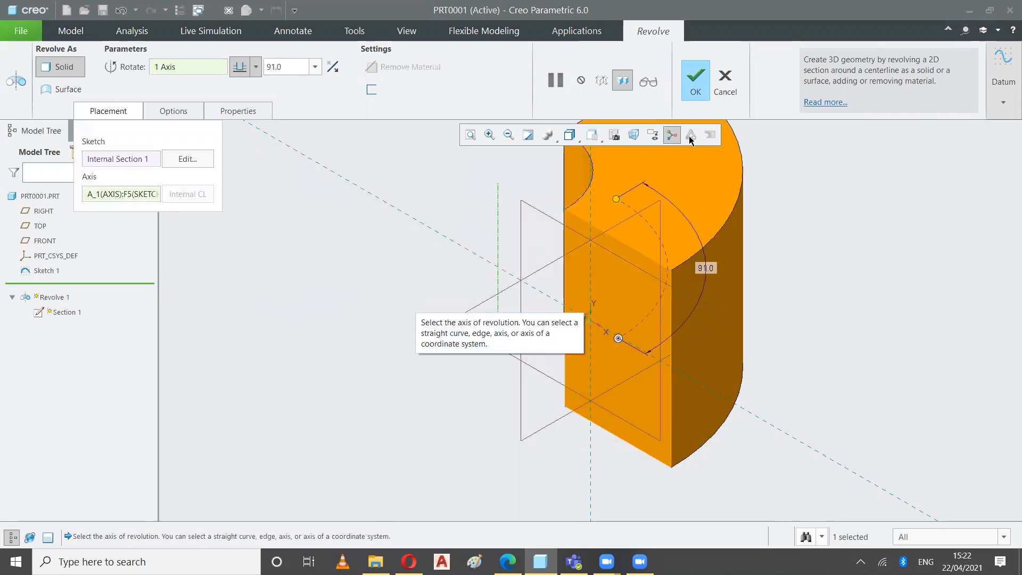
pyautogui.click(725, 80)
pyautogui.click(513, 306)
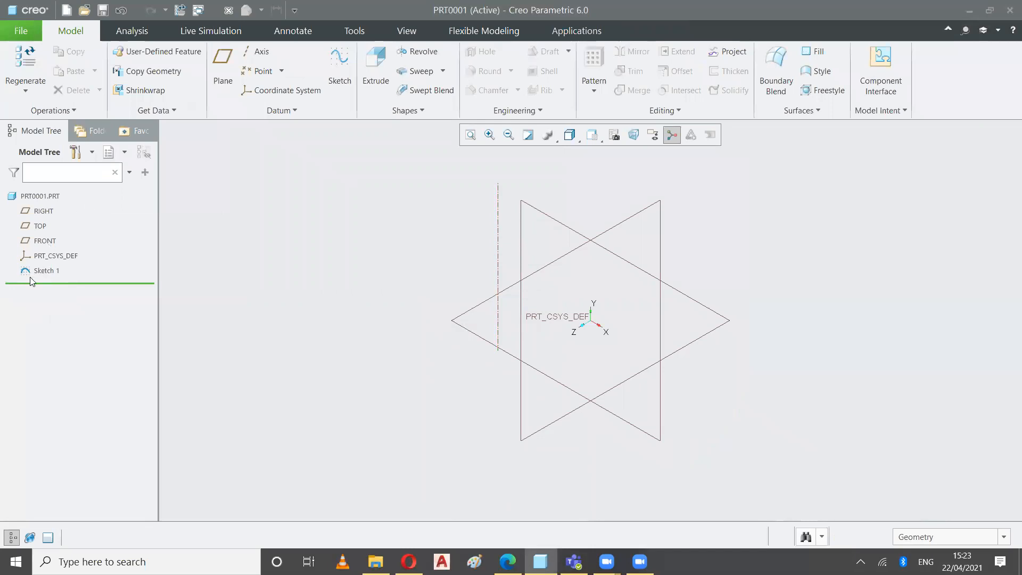
# Delete Sketch 1 with its centerline from the part
pyautogui.rightClick(45, 271)
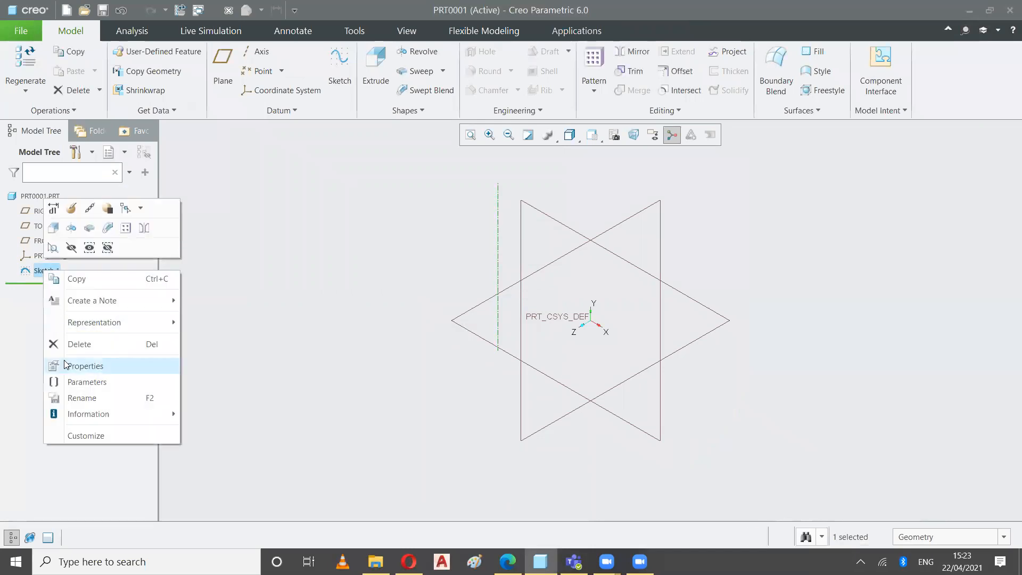
pyautogui.click(78, 345)
pyautogui.click(475, 296)
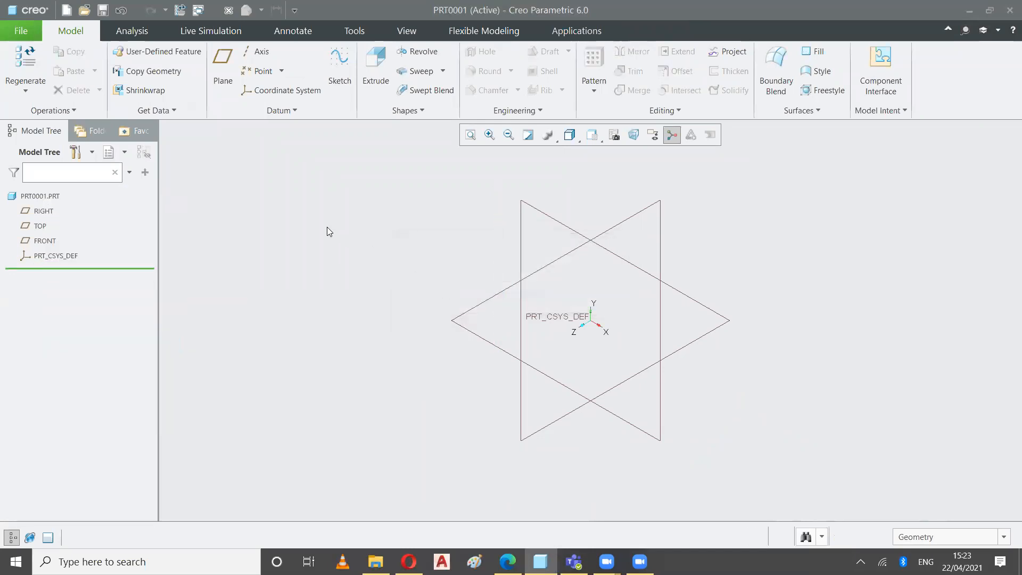
# Create a sketch on the FRONT plane containing a single vertical line, well clear of the RIGHT plane reference, and finish it
pyautogui.click(339, 69)
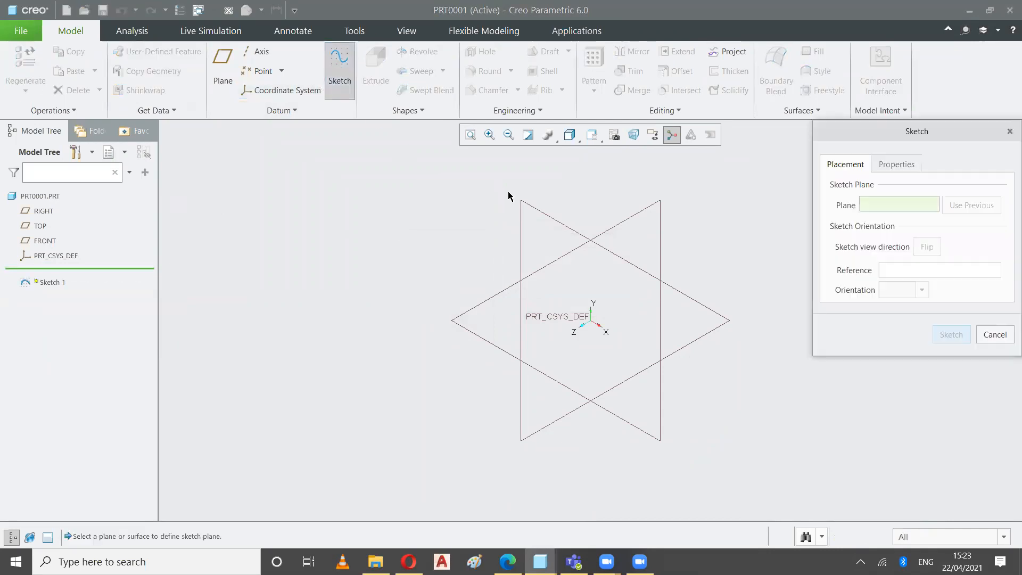
pyautogui.click(521, 203)
pyautogui.click(950, 334)
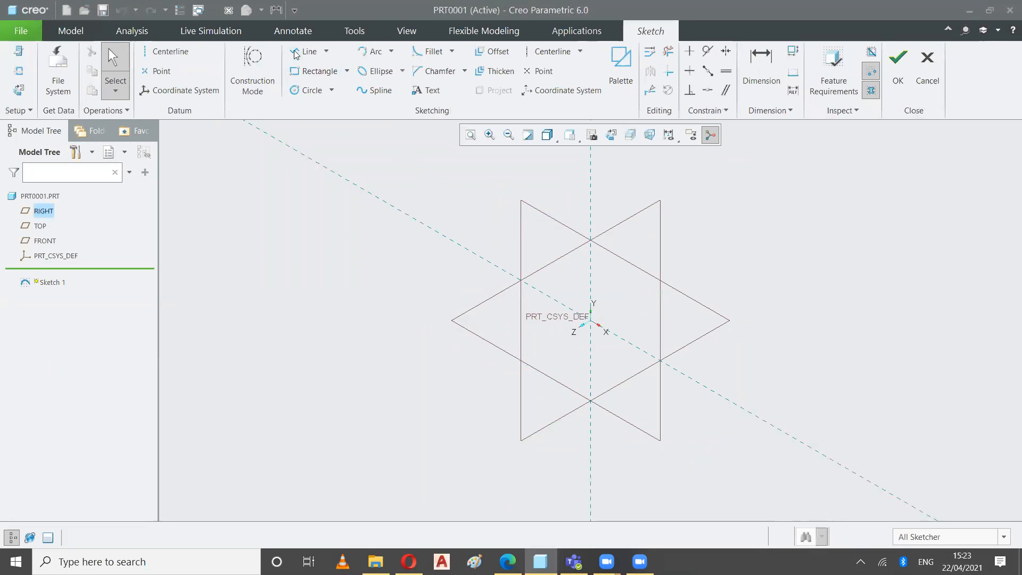
pyautogui.click(299, 52)
pyautogui.click(482, 199)
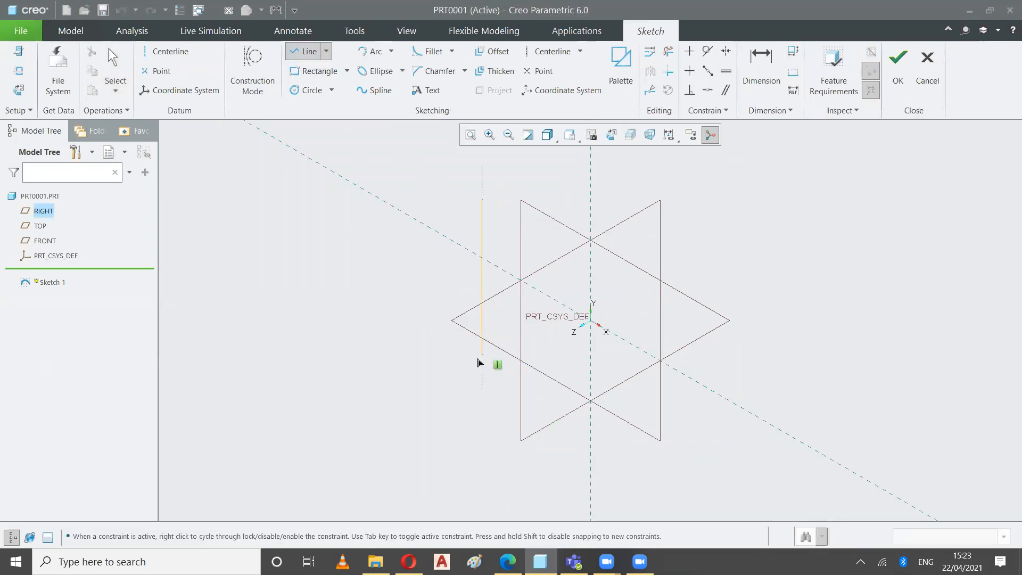
pyautogui.click(898, 67)
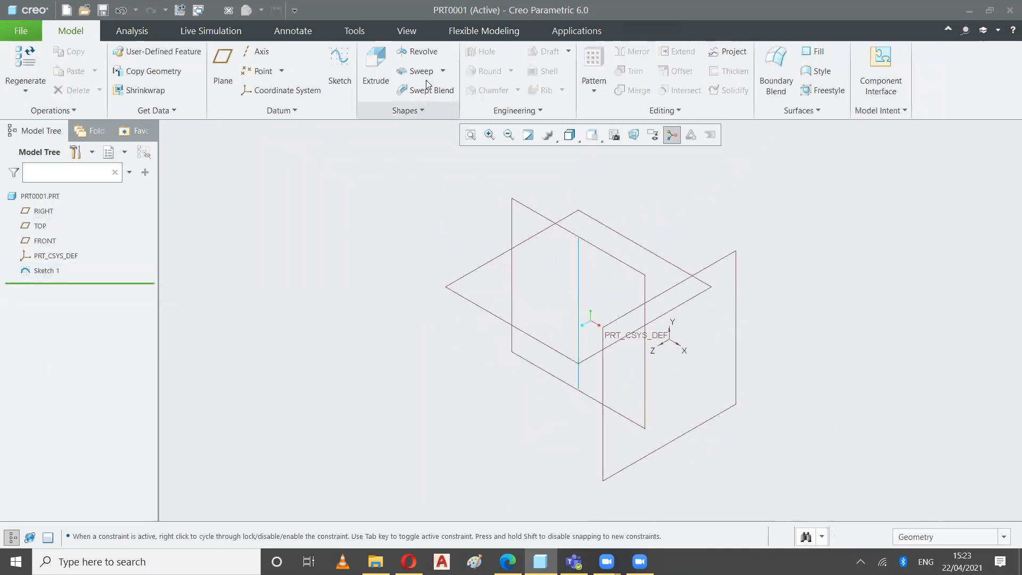
# Start a revolve and define its internal section on the FRONT plane with the default orientation
pyautogui.click(429, 52)
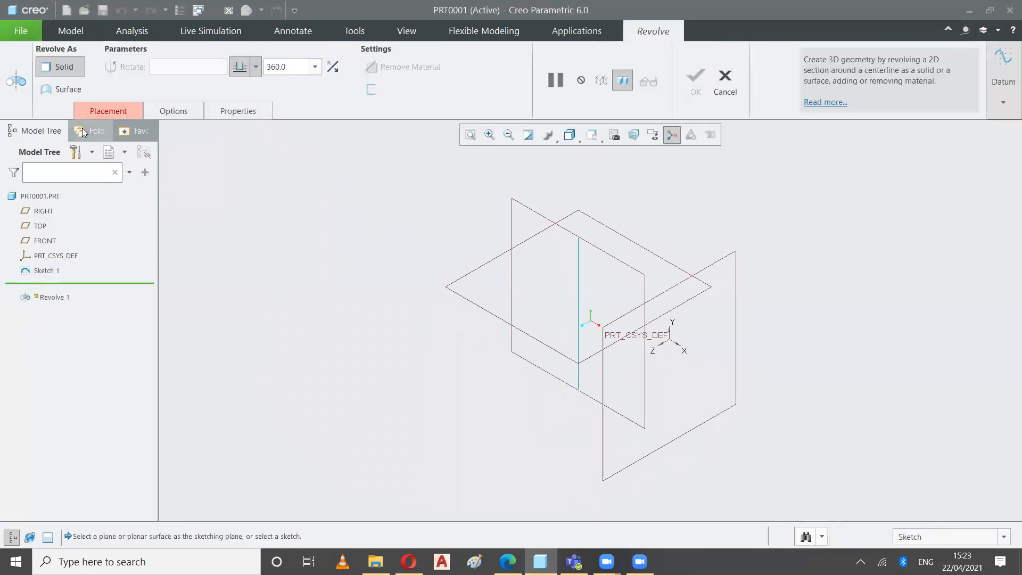
pyautogui.click(94, 111)
pyautogui.click(178, 161)
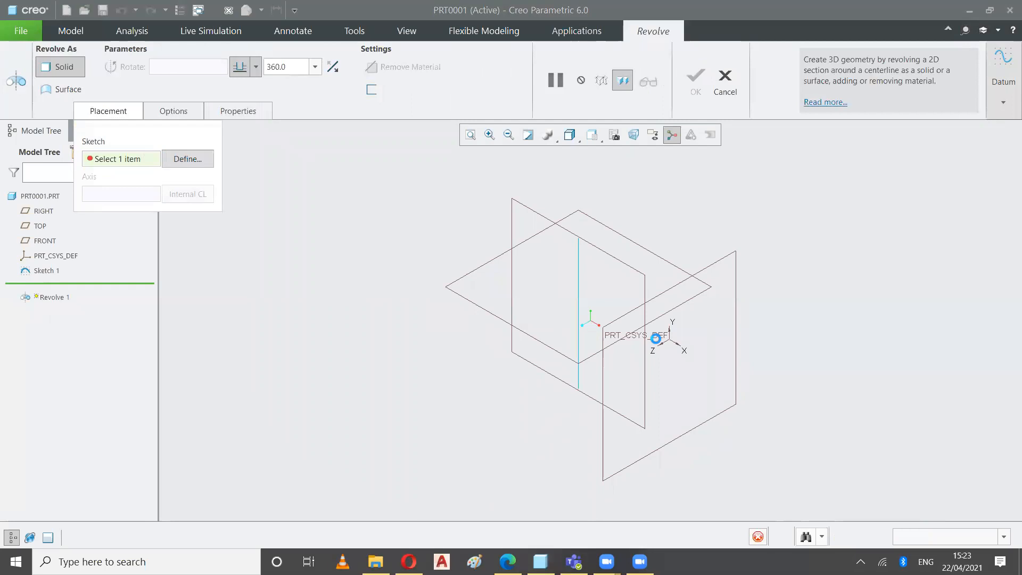
pyautogui.click(621, 258)
pyautogui.click(951, 330)
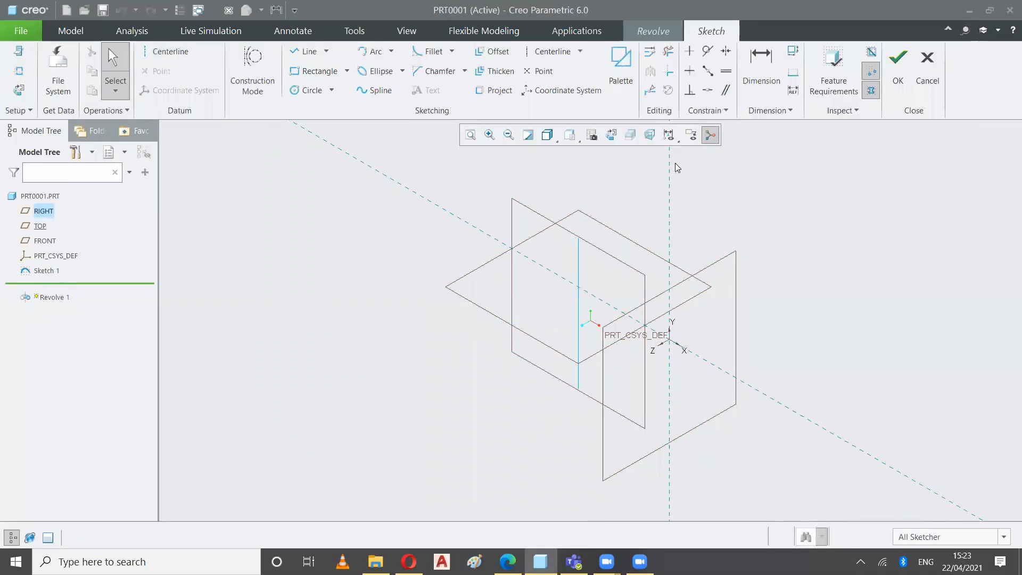
# Sketch a rectangle across the vertical and horizontal references, clear of the Sketch 1 line, and finish the section
pyautogui.click(611, 135)
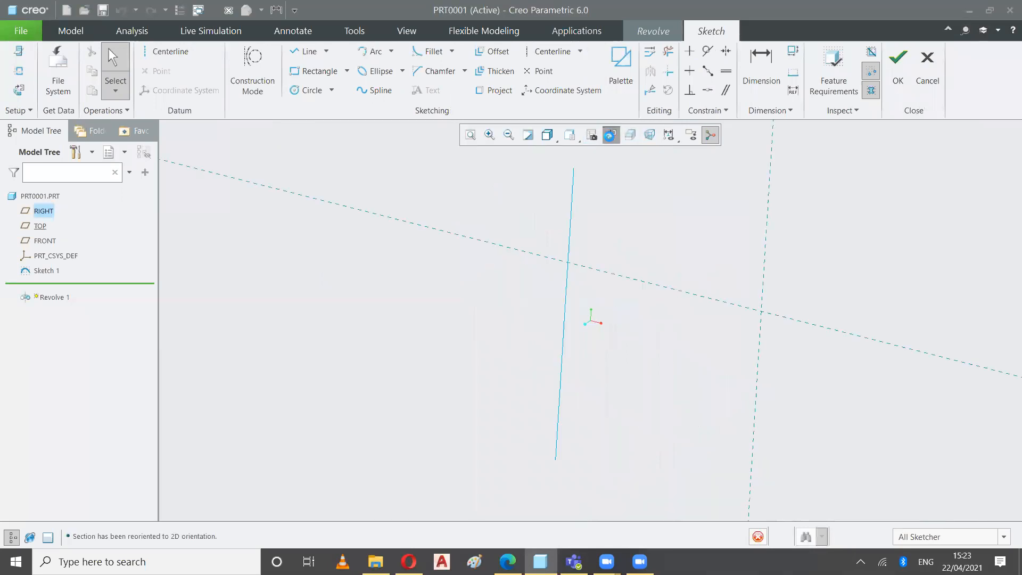
pyautogui.click(310, 69)
pyautogui.click(651, 198)
pyautogui.click(850, 442)
pyautogui.click(897, 64)
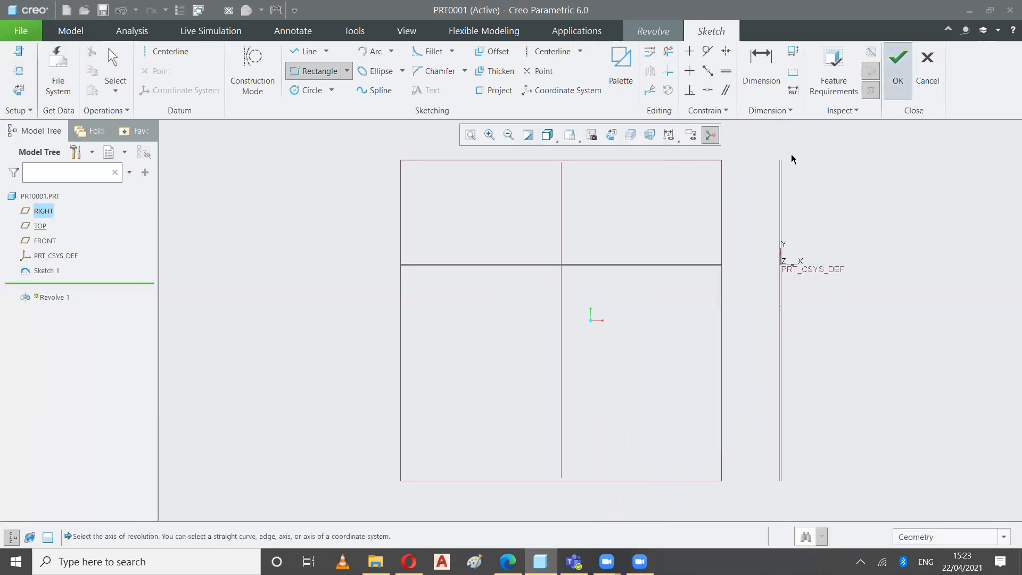
# Use the vertical line of Sketch 1 as the axis and complete the solid revolve at 360 degrees
pyautogui.click(128, 115)
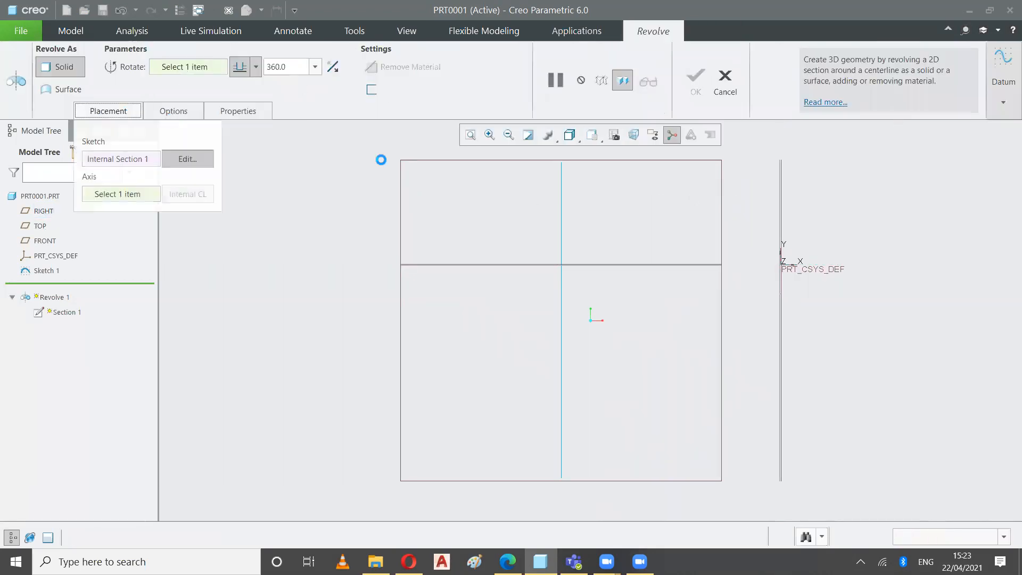
pyautogui.click(593, 143)
pyautogui.click(476, 150)
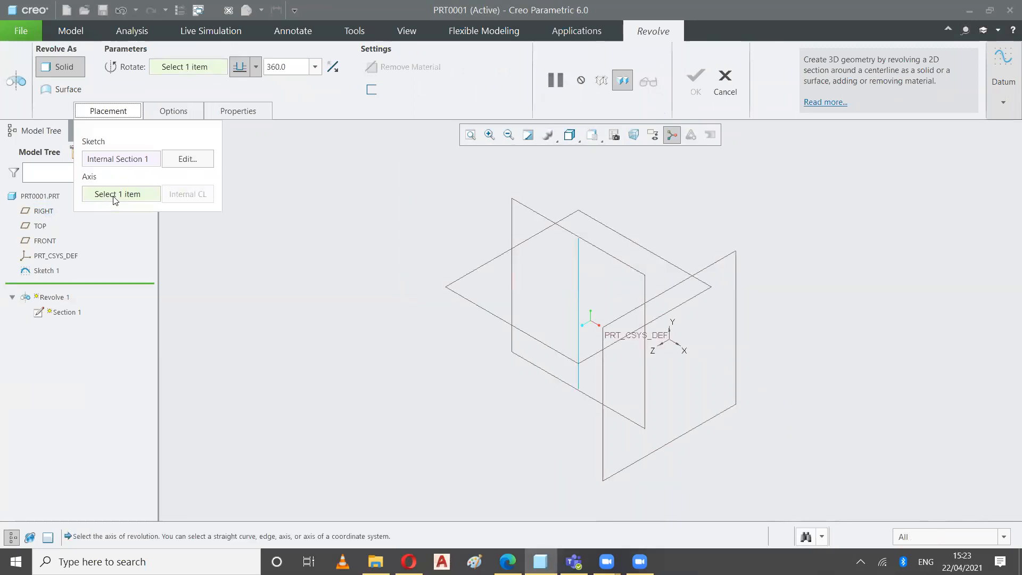
pyautogui.click(578, 280)
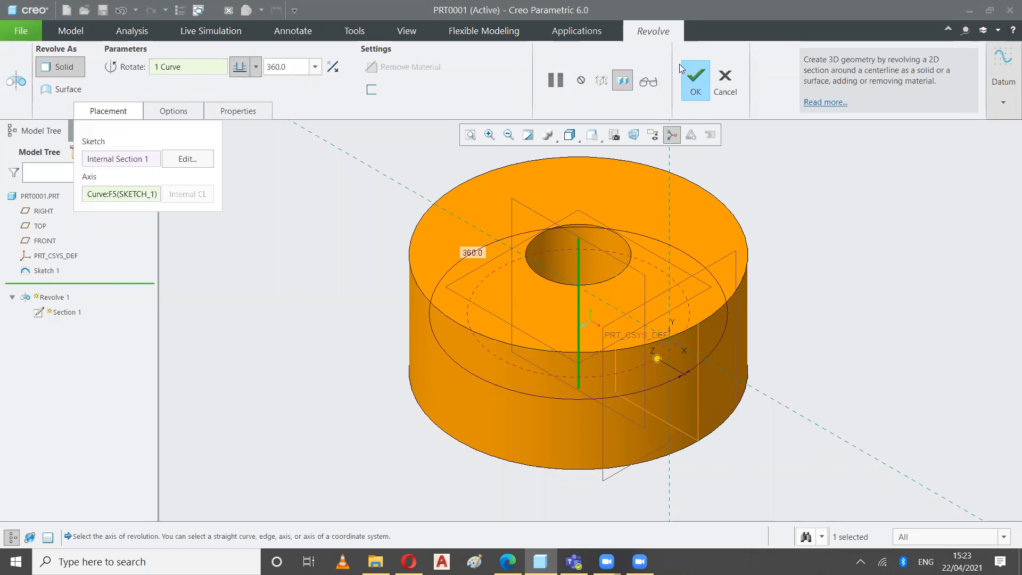
pyautogui.click(694, 94)
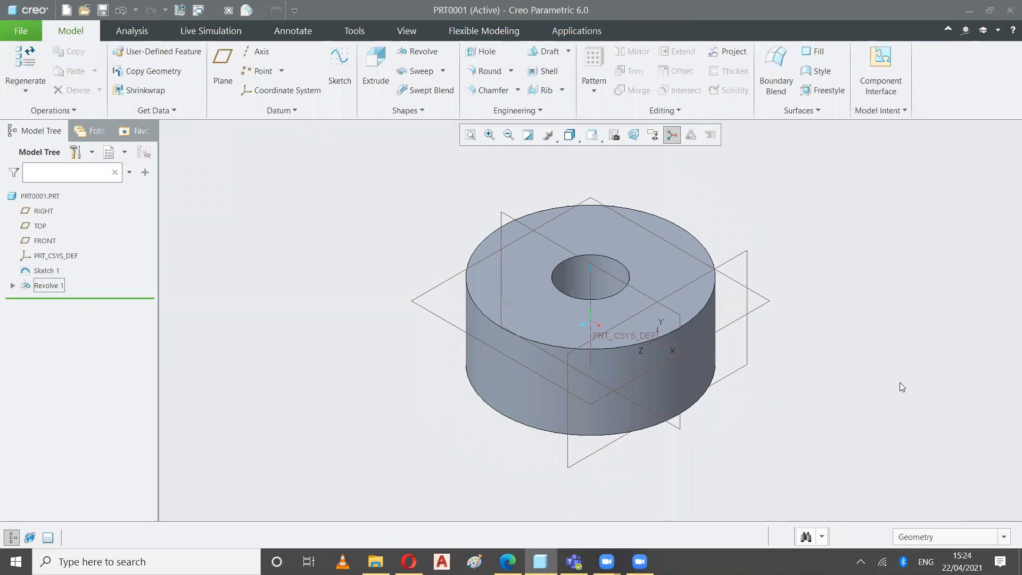
pyautogui.click(419, 193)
pyautogui.click(443, 72)
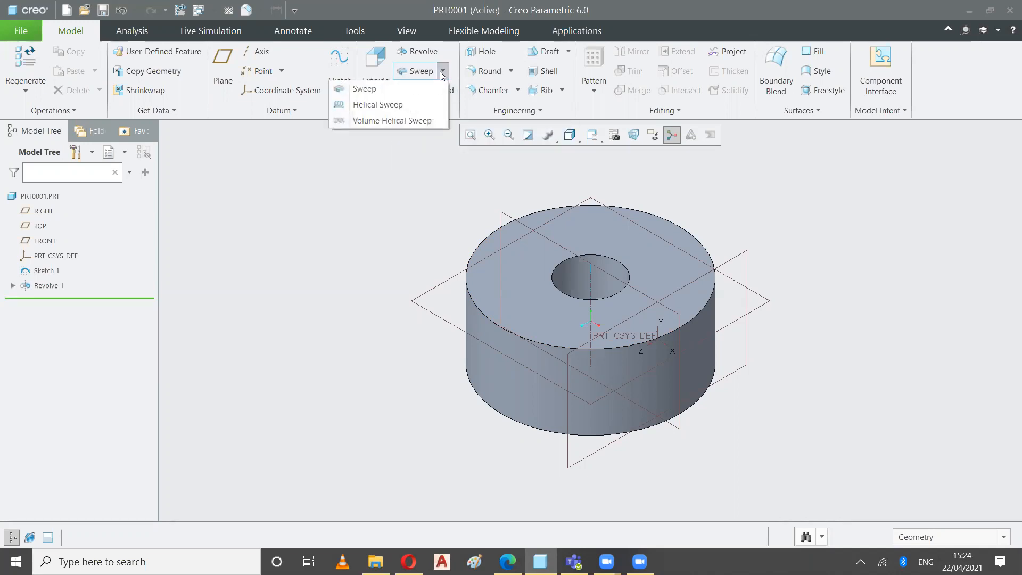
pyautogui.click(375, 234)
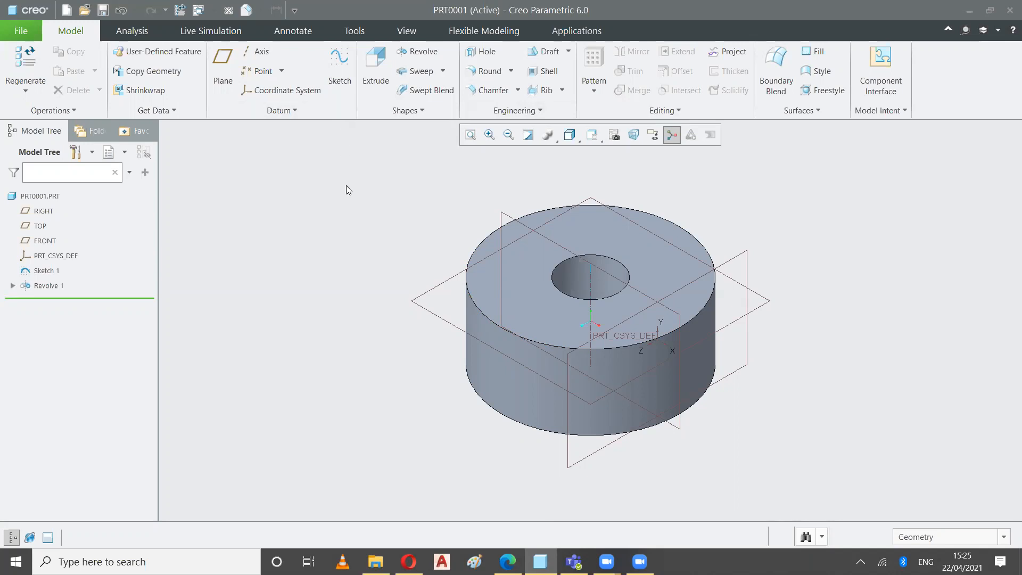
# Start a sketch on the flat top face of the revolved ring with the default orientation
pyautogui.click(339, 67)
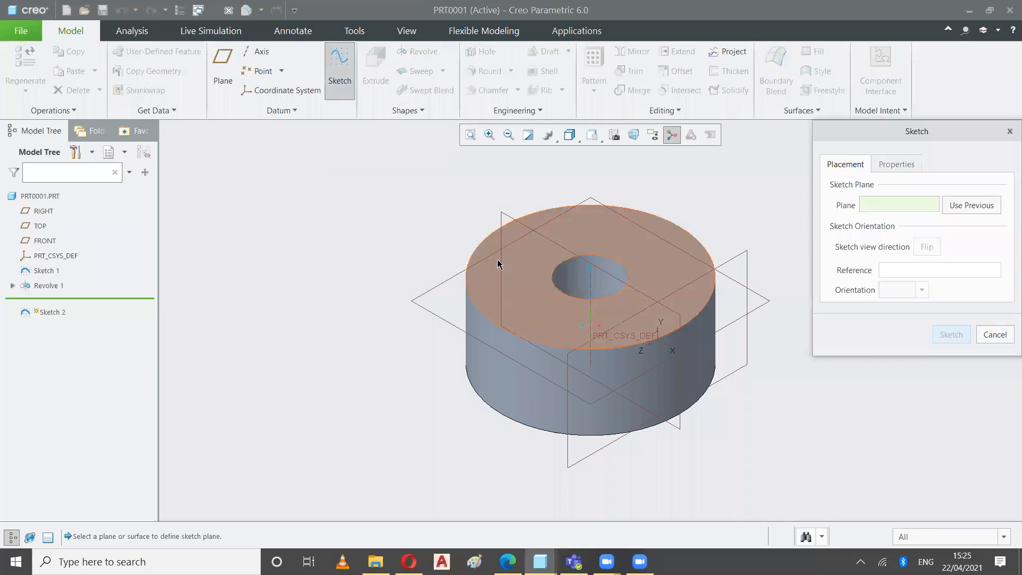
pyautogui.click(498, 260)
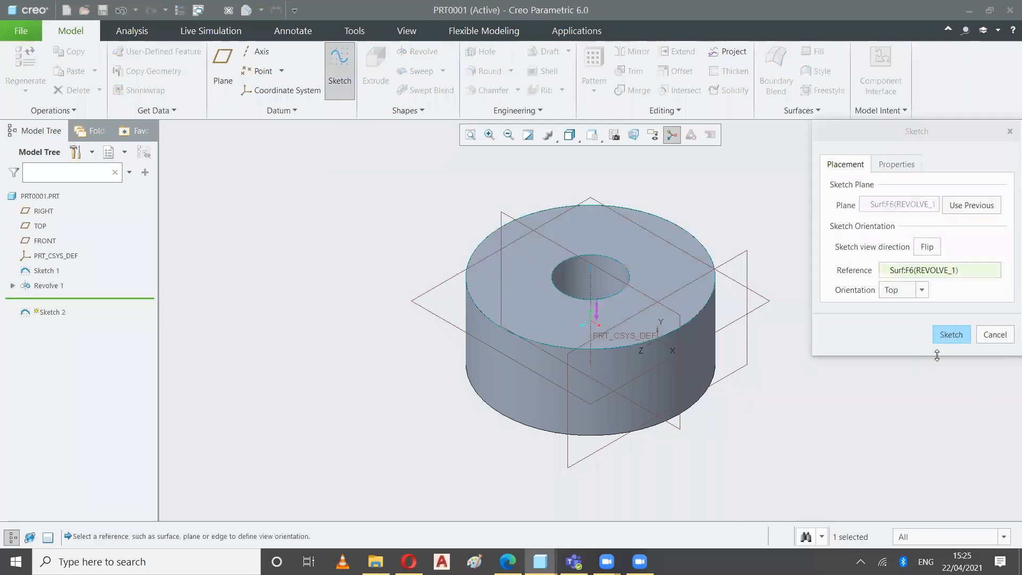
pyautogui.click(958, 335)
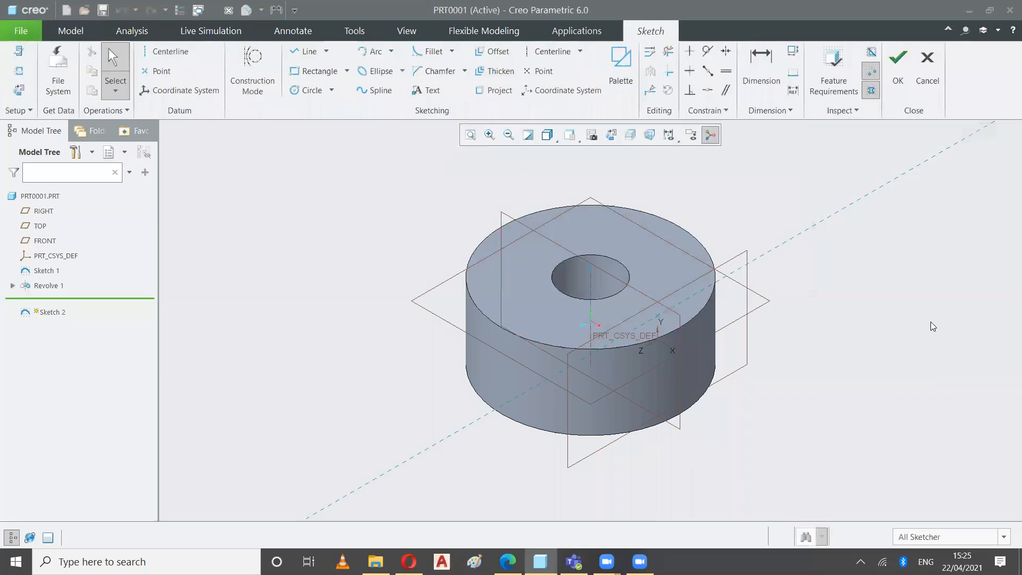
pyautogui.click(611, 135)
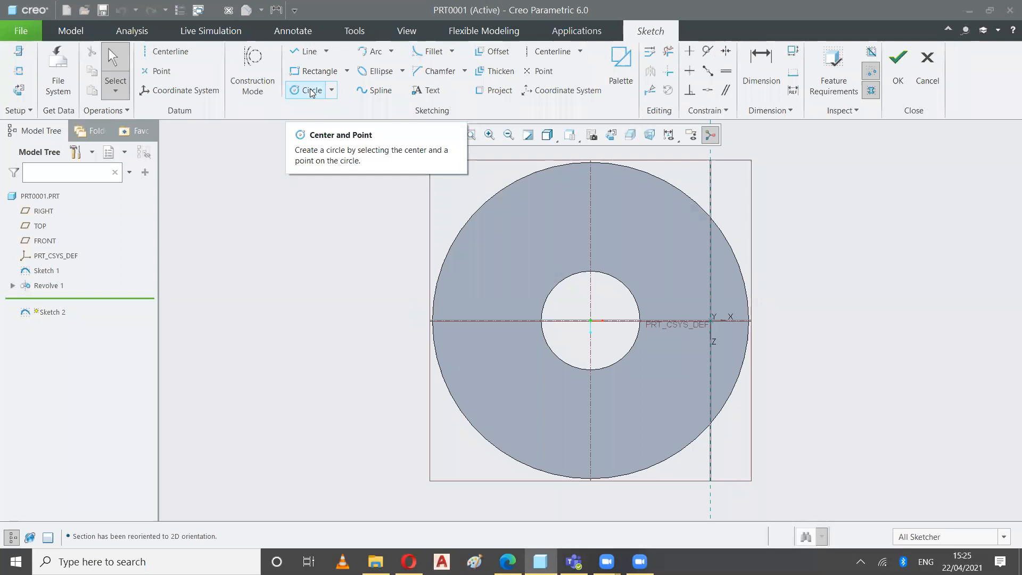
# Sketch a small rectangle on the ring face, between the bore and outer edge and across the vertical center axis, and finish the sketch
pyautogui.click(302, 52)
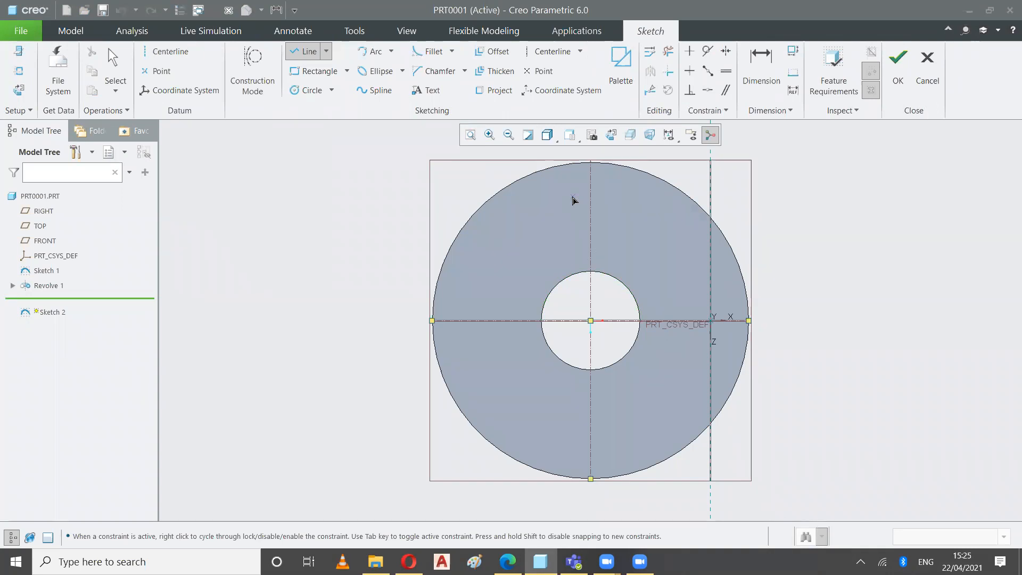
pyautogui.click(573, 196)
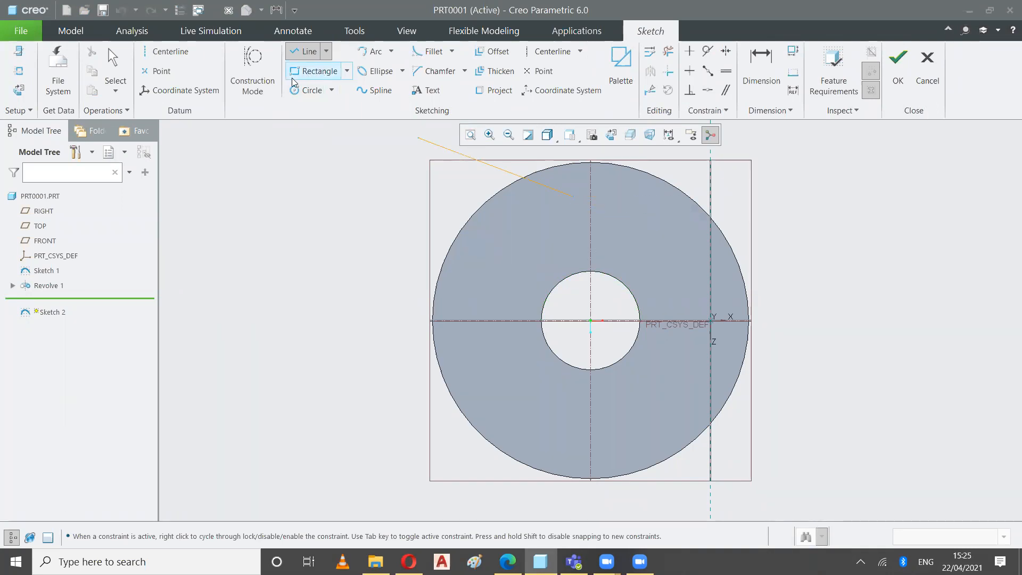
pyautogui.click(293, 78)
pyautogui.click(574, 196)
pyautogui.click(610, 231)
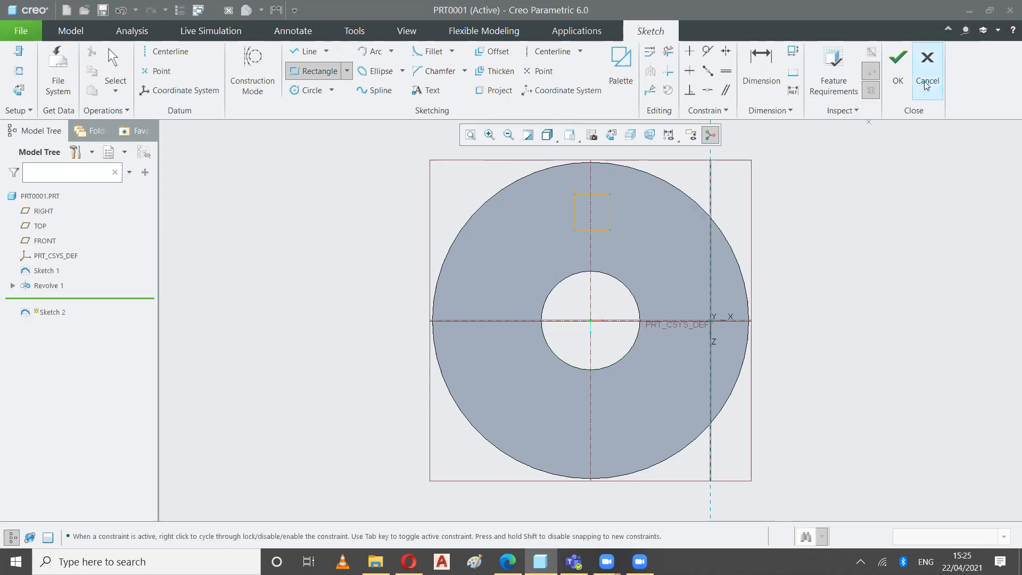
pyautogui.click(898, 69)
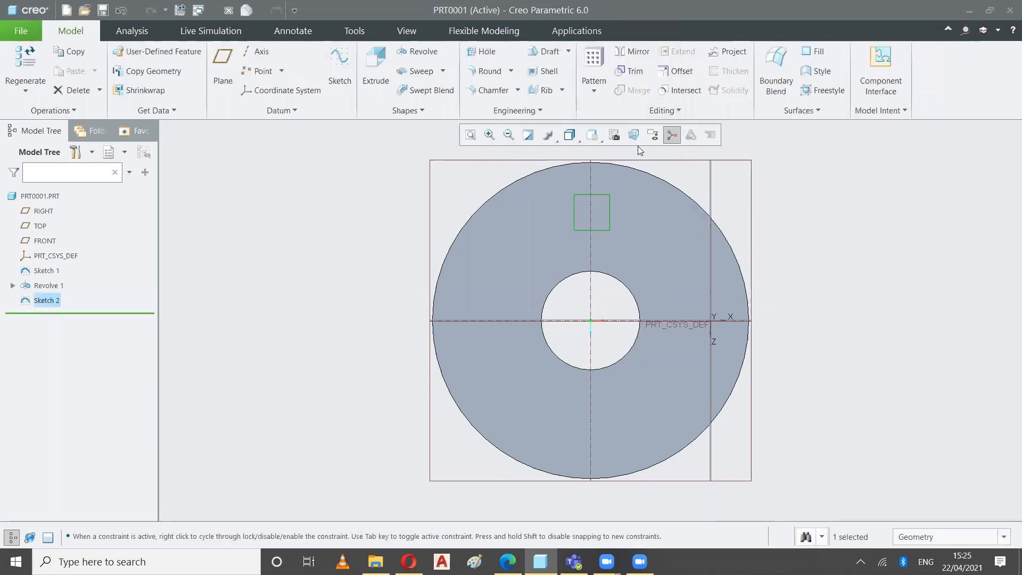
pyautogui.click(795, 199)
pyautogui.click(594, 136)
pyautogui.click(590, 155)
pyautogui.scroll(2, 667, 253)
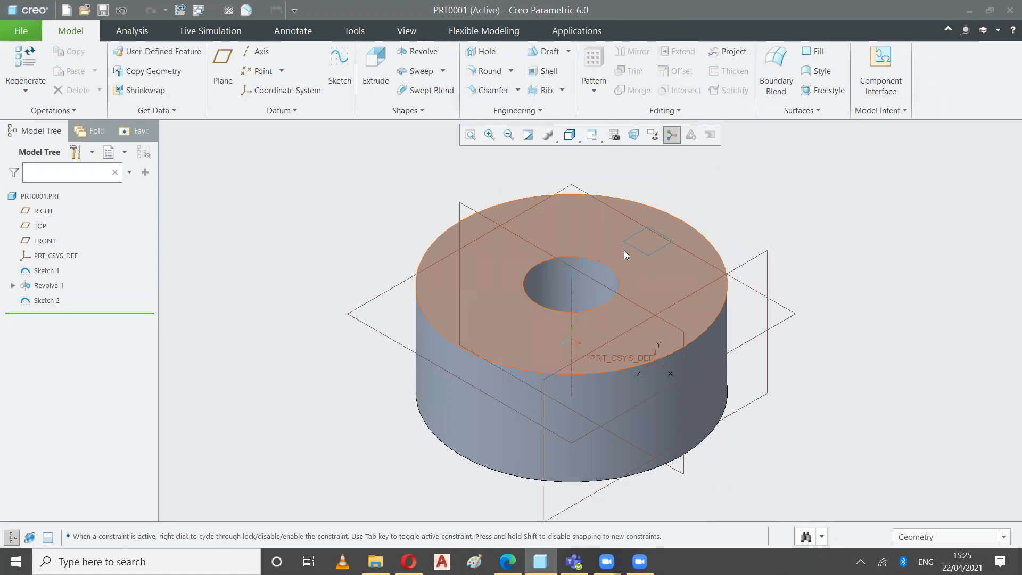
pyautogui.click(340, 65)
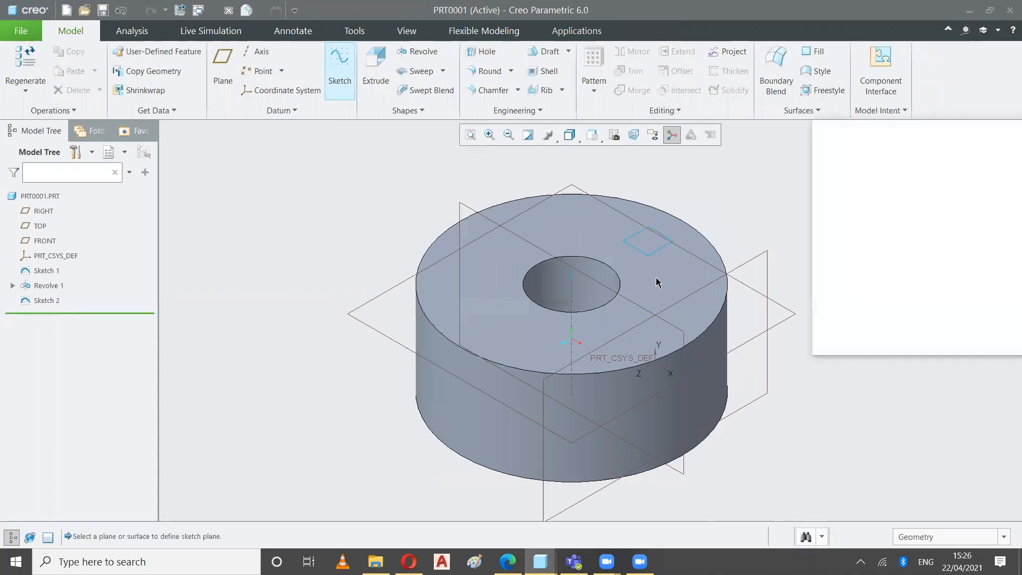
pyautogui.click(638, 264)
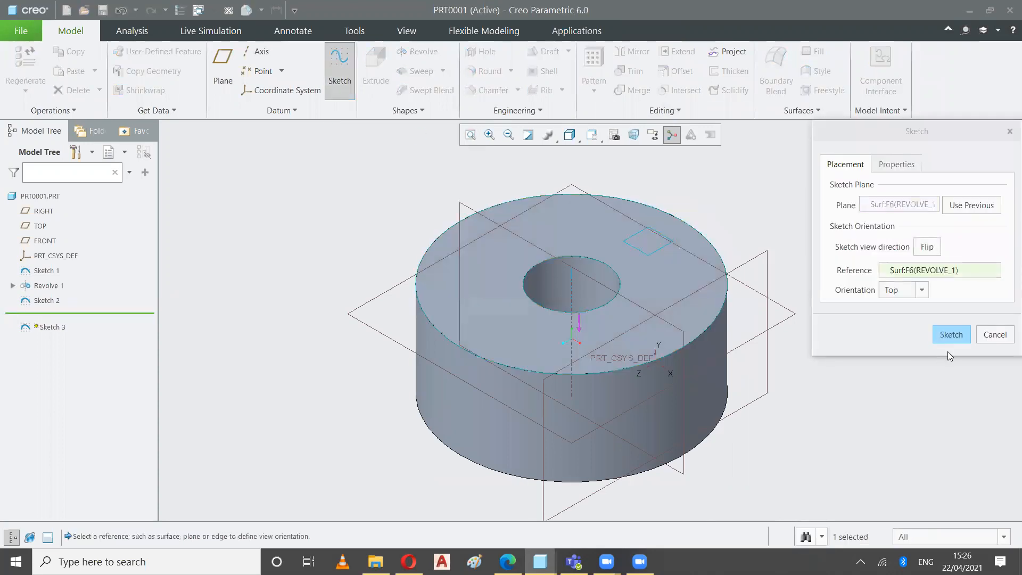
pyautogui.click(948, 336)
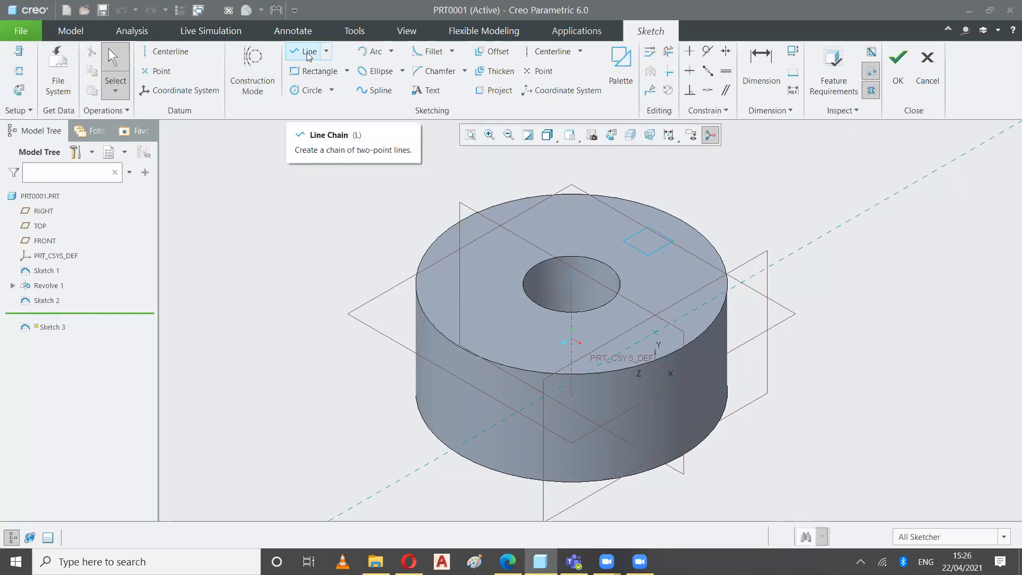
pyautogui.click(167, 54)
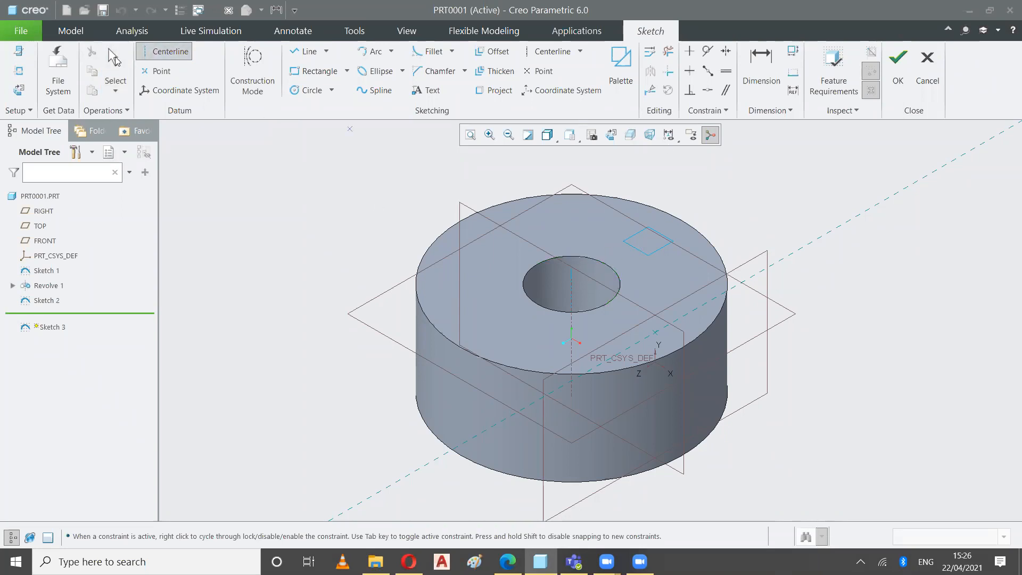
pyautogui.click(114, 60)
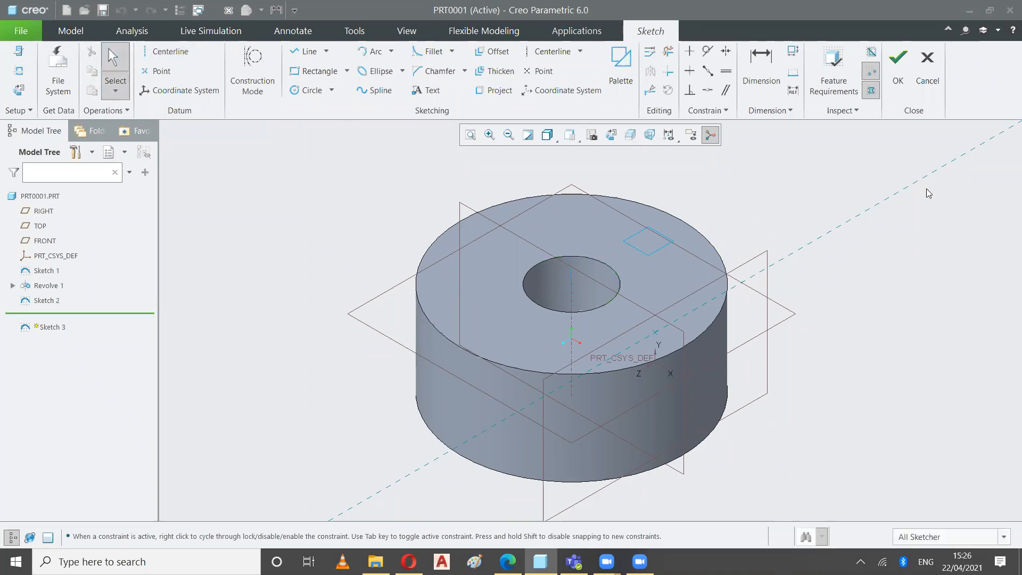
pyautogui.click(926, 74)
pyautogui.click(551, 306)
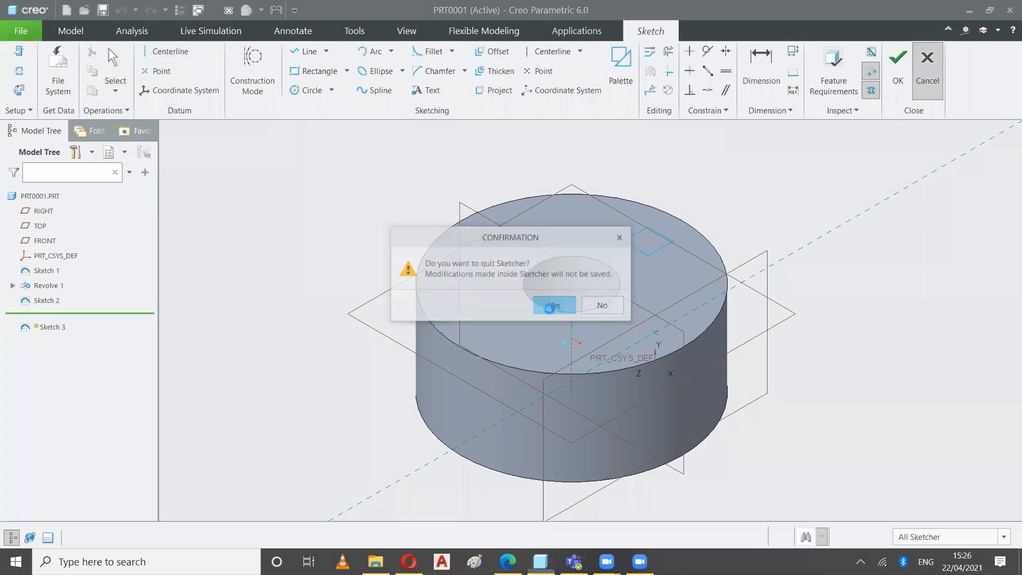
# Revolve the small rectangle sketch 360 degrees about its edge nearest the bore, set to remove material
pyautogui.click(425, 51)
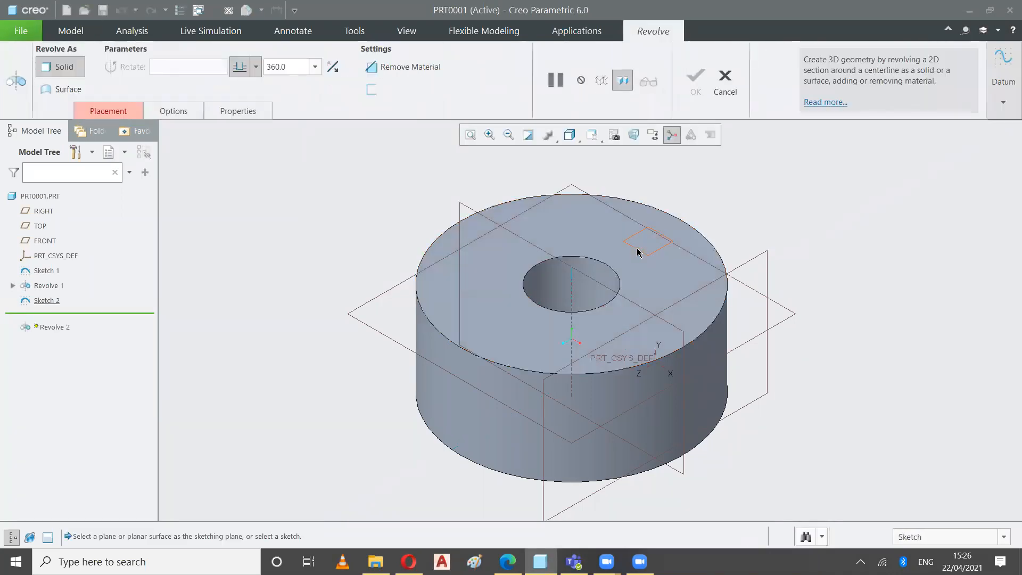
pyautogui.click(637, 252)
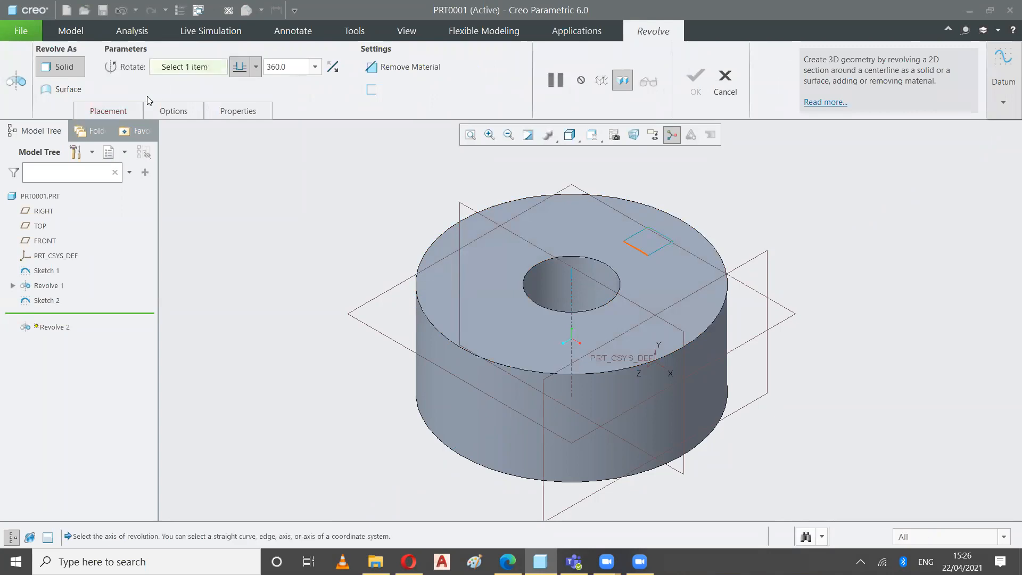
pyautogui.click(108, 111)
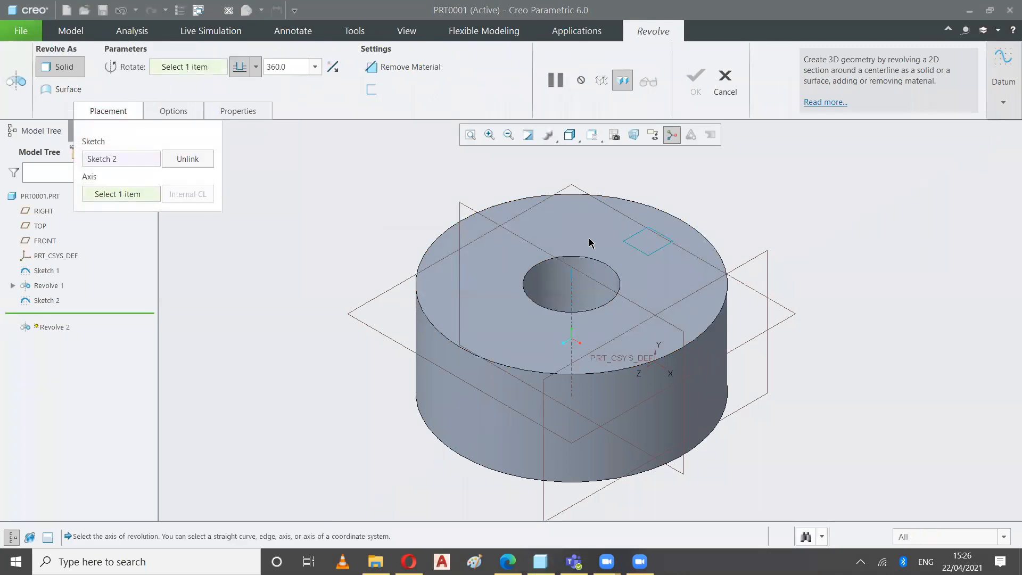
pyautogui.click(630, 248)
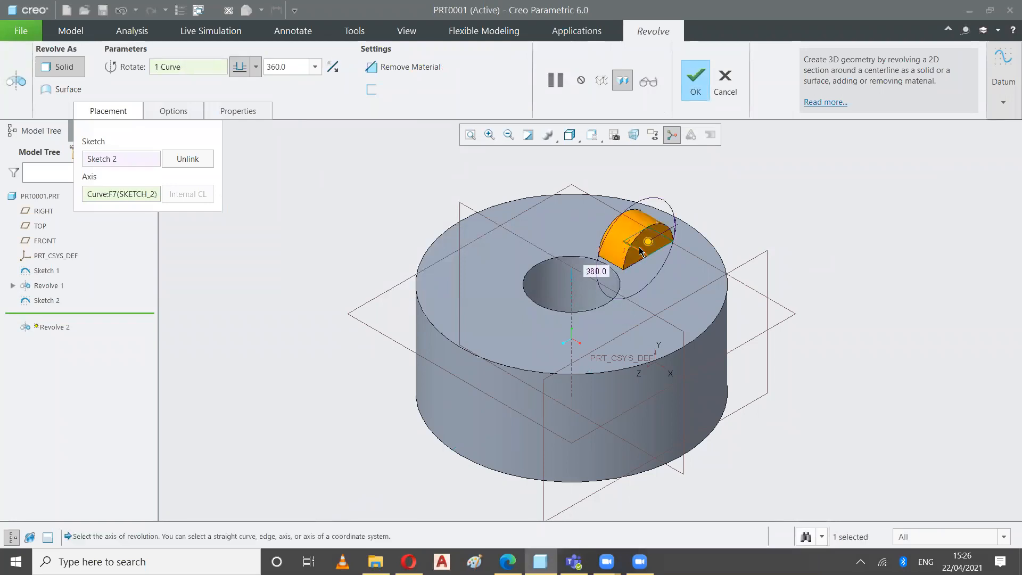
pyautogui.click(379, 67)
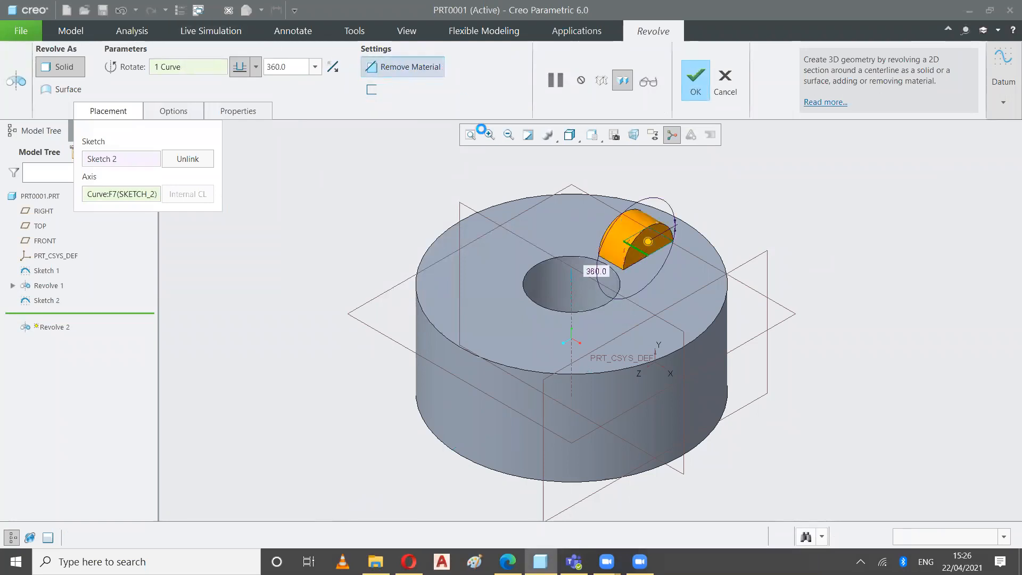
pyautogui.scroll(-5, 650, 245)
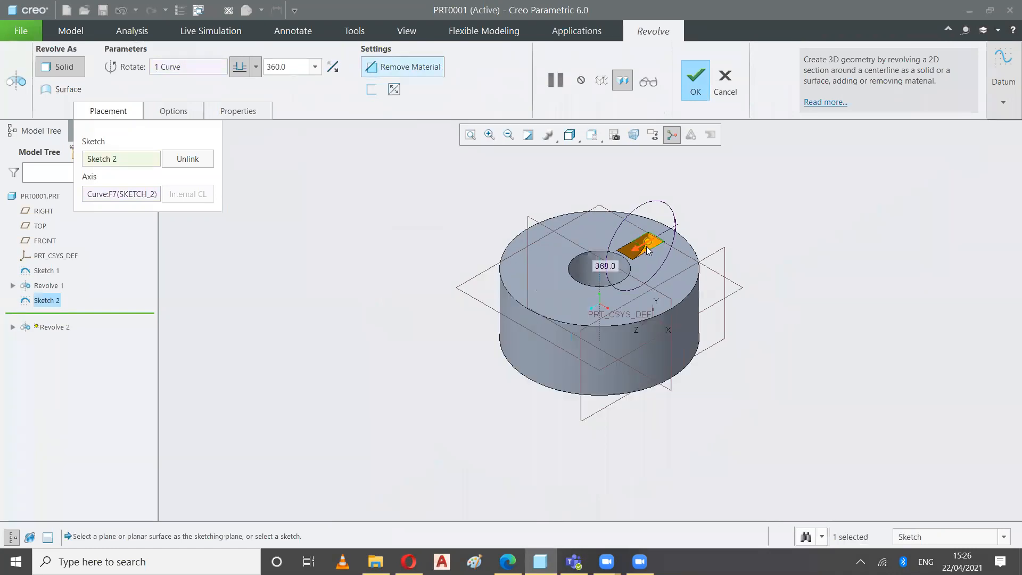
pyautogui.moveTo(697, 247); pyautogui.dragTo(667, 252, button='middle')
pyautogui.moveTo(667, 251); pyautogui.dragTo(622, 240, button='middle')
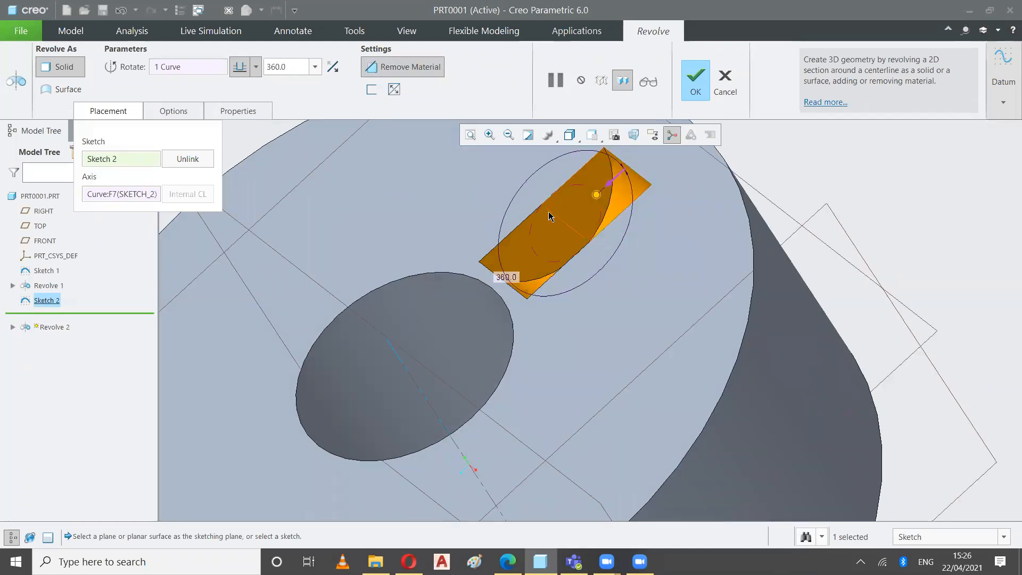
# Replace the cut's axis with one of the rectangle's side edges running outward from the bore and inspect the preview
pyautogui.click(124, 195)
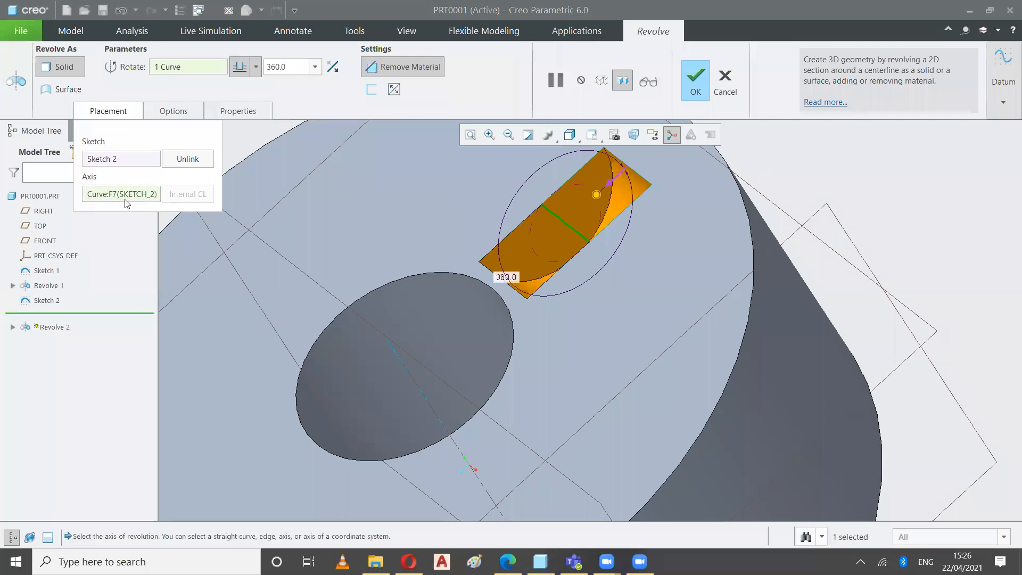
pyautogui.rightClick(125, 198)
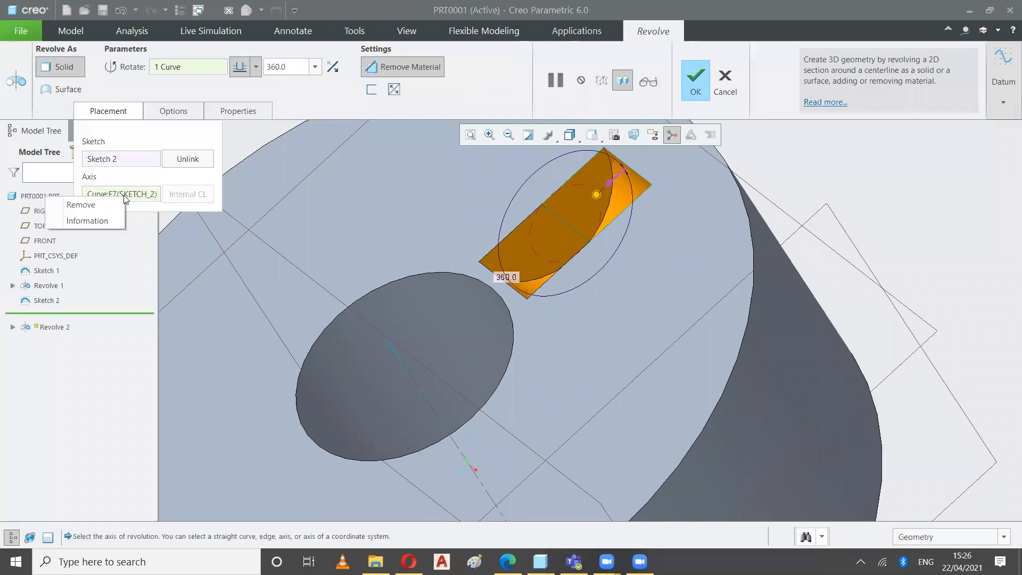
pyautogui.click(116, 205)
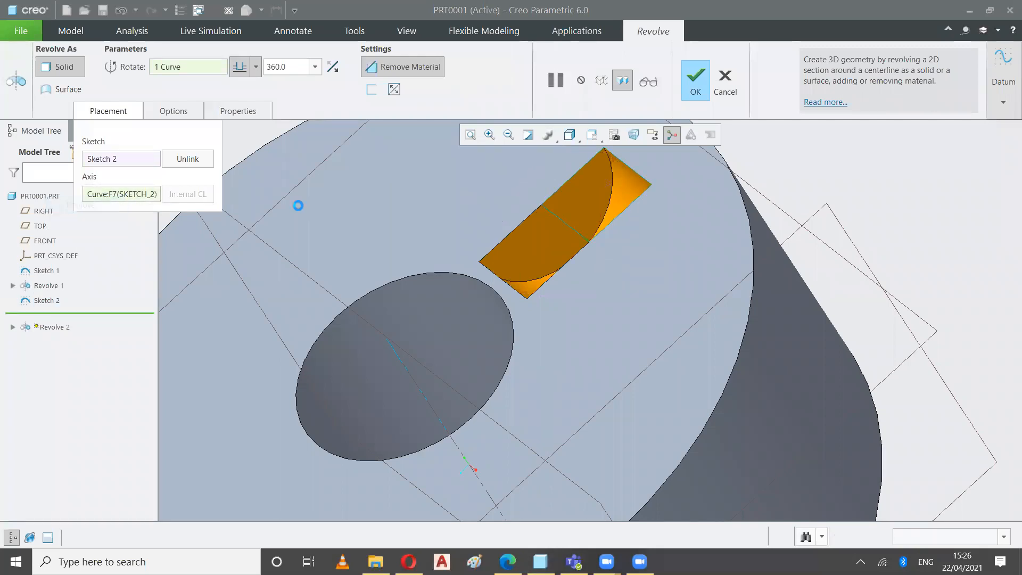
pyautogui.click(578, 175)
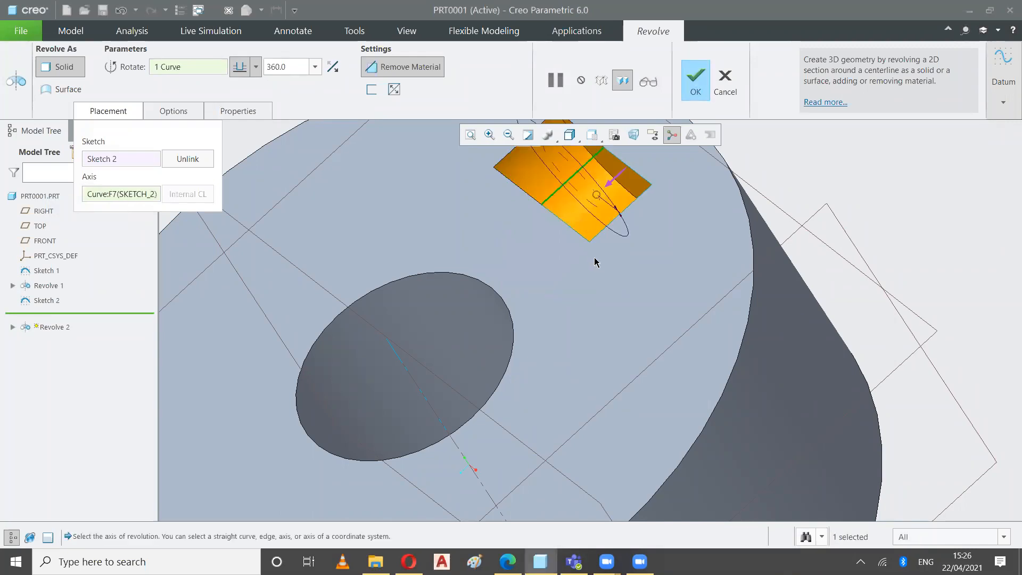
pyautogui.moveTo(602, 279); pyautogui.dragTo(639, 275, button='middle')
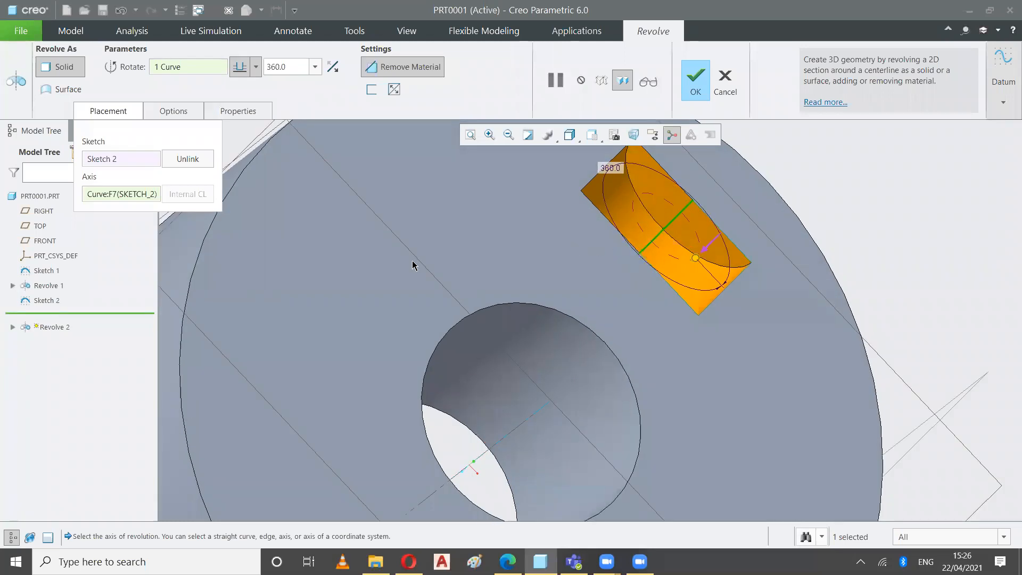
# Swap the cut's axis to the rectangle's opposite side edge
pyautogui.rightClick(129, 198)
pyautogui.click(80, 208)
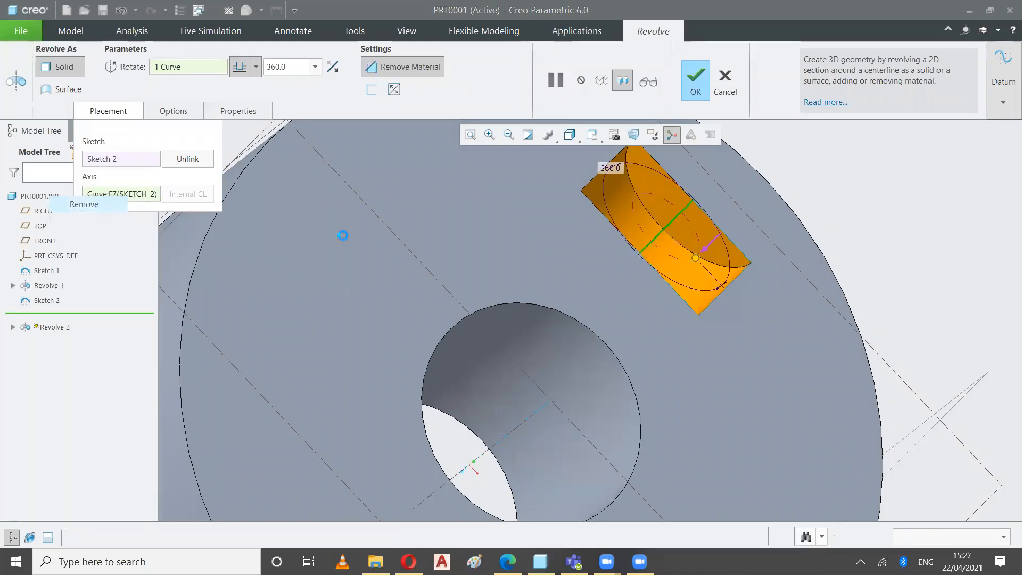
pyautogui.click(715, 302)
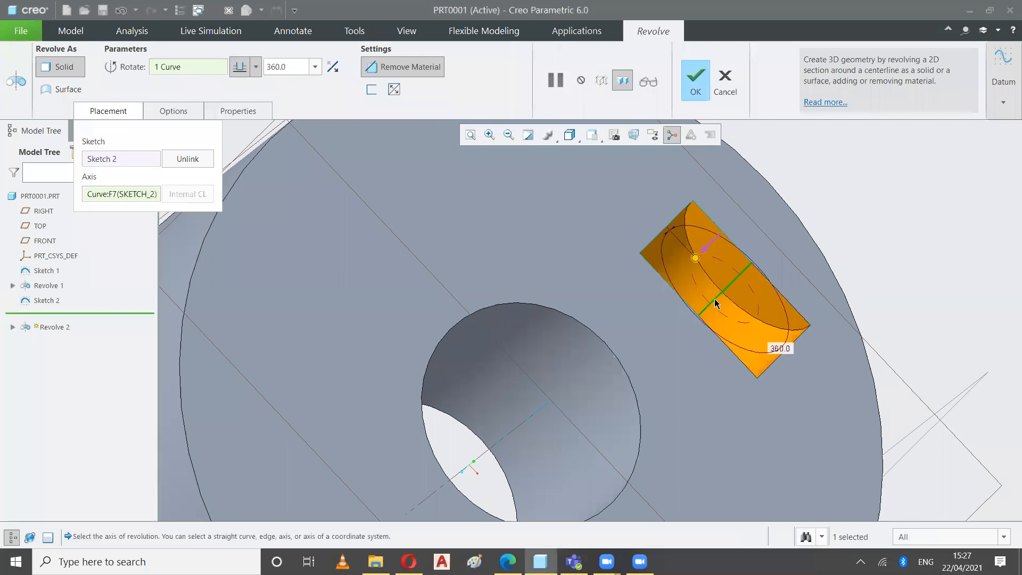
# Switch the cut's axis back to the rectangle edge closest to the bore
pyautogui.rightClick(114, 196)
pyautogui.click(95, 206)
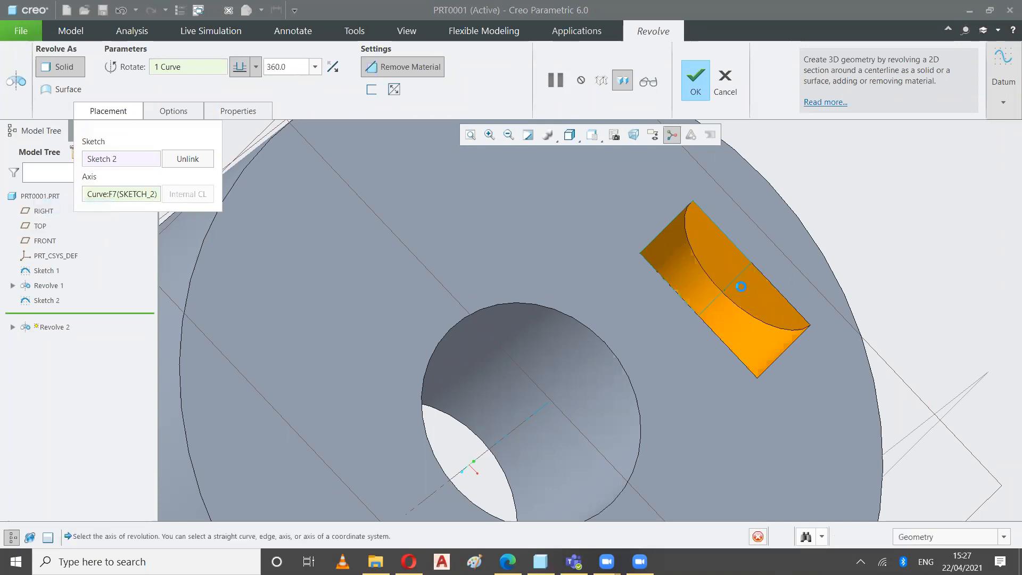
pyautogui.click(687, 306)
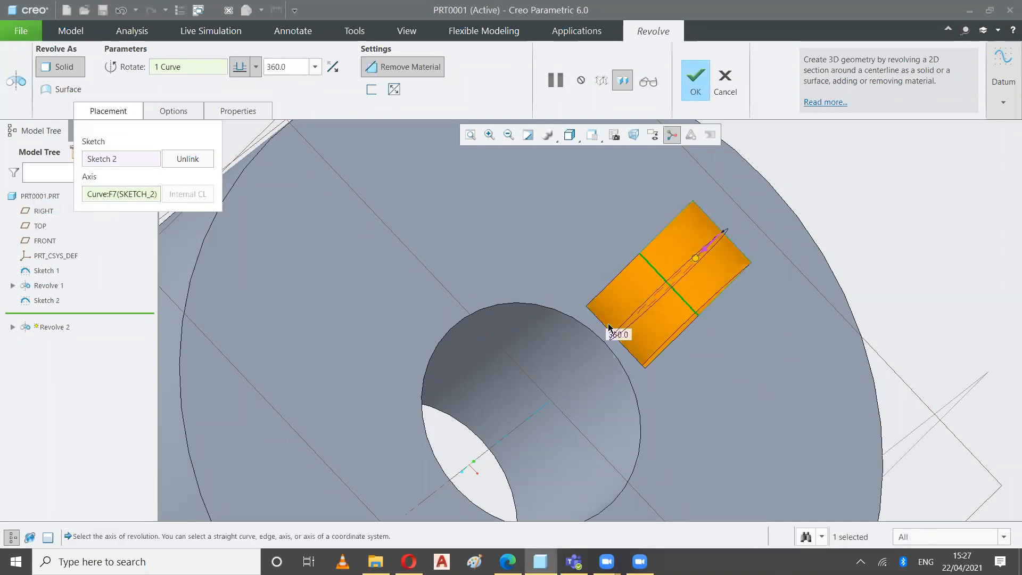
# Use the rectangle's edge nearest the ring's outer rim as the axis and complete the 360-degree revolved cut
pyautogui.rightClick(122, 197)
pyautogui.click(102, 203)
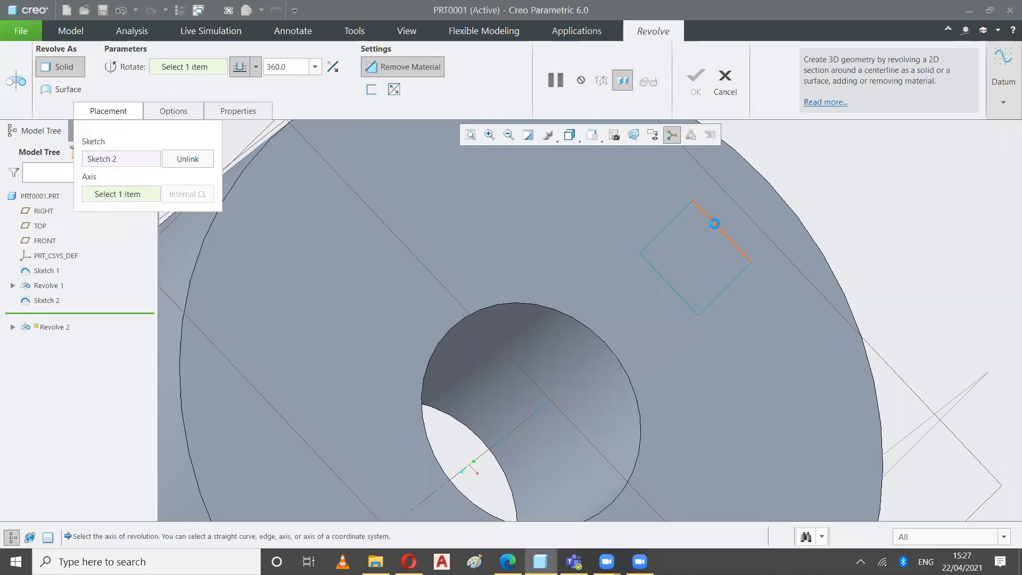
pyautogui.click(695, 257)
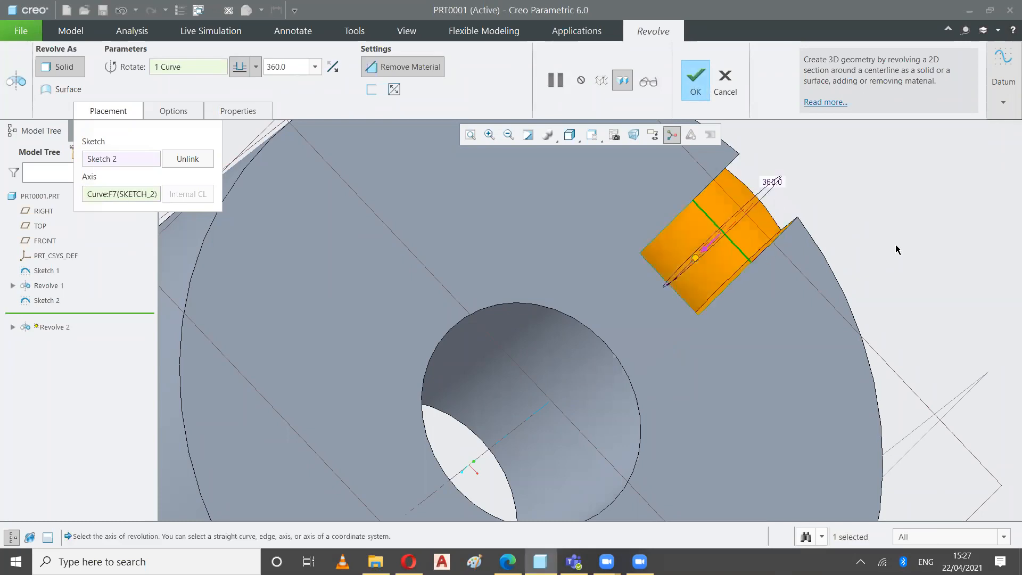
pyautogui.moveTo(838, 260); pyautogui.dragTo(882, 244, button='middle')
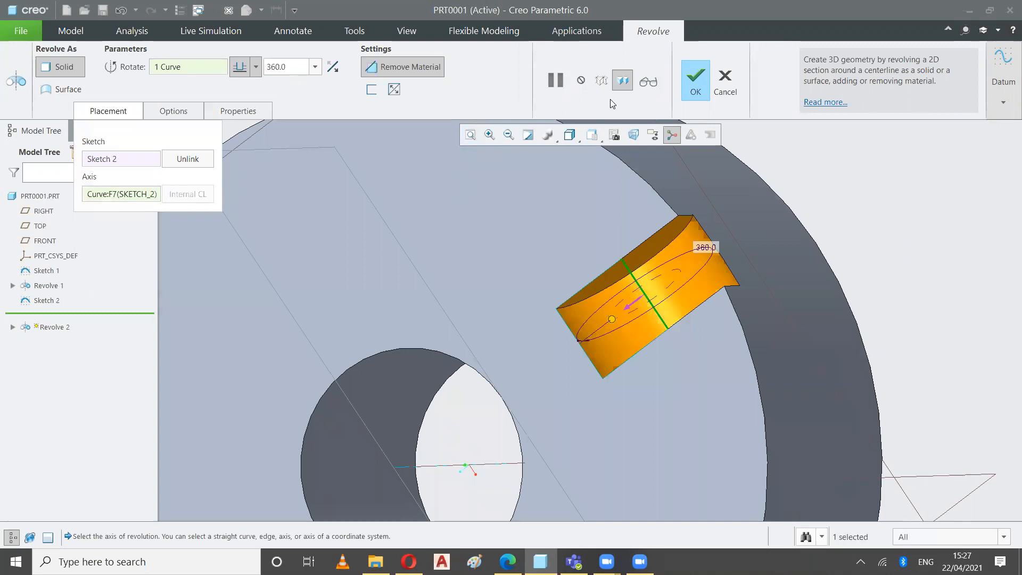
pyautogui.click(695, 79)
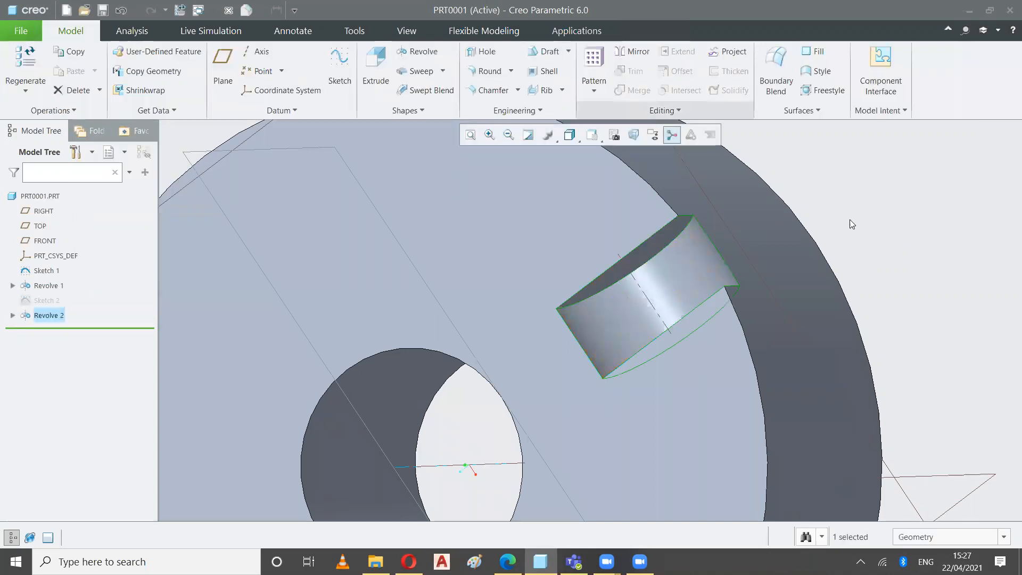
# Return the ring to its standard orientation to examine the finished cut
pyautogui.click(855, 248)
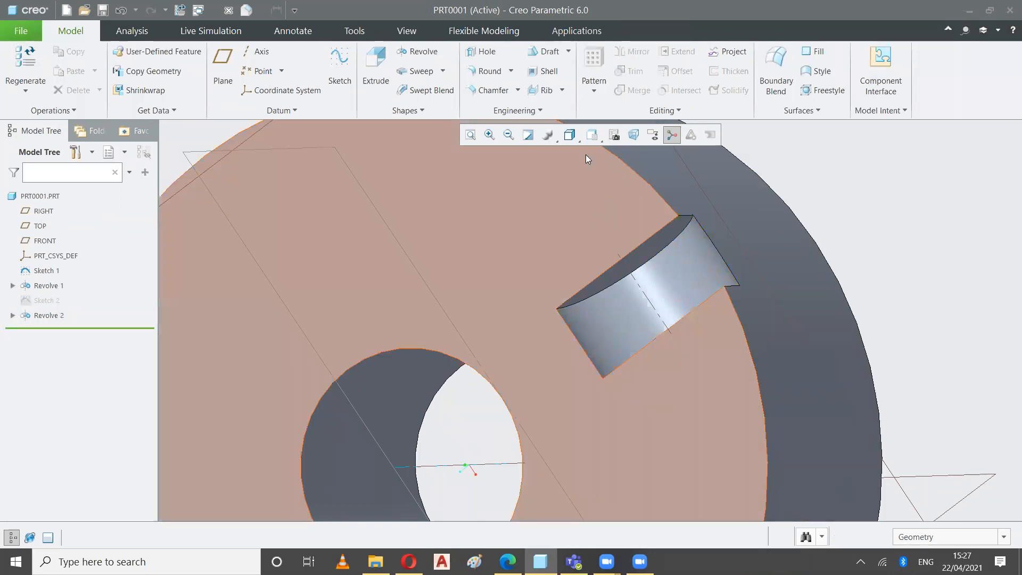
pyautogui.click(591, 139)
pyautogui.click(557, 154)
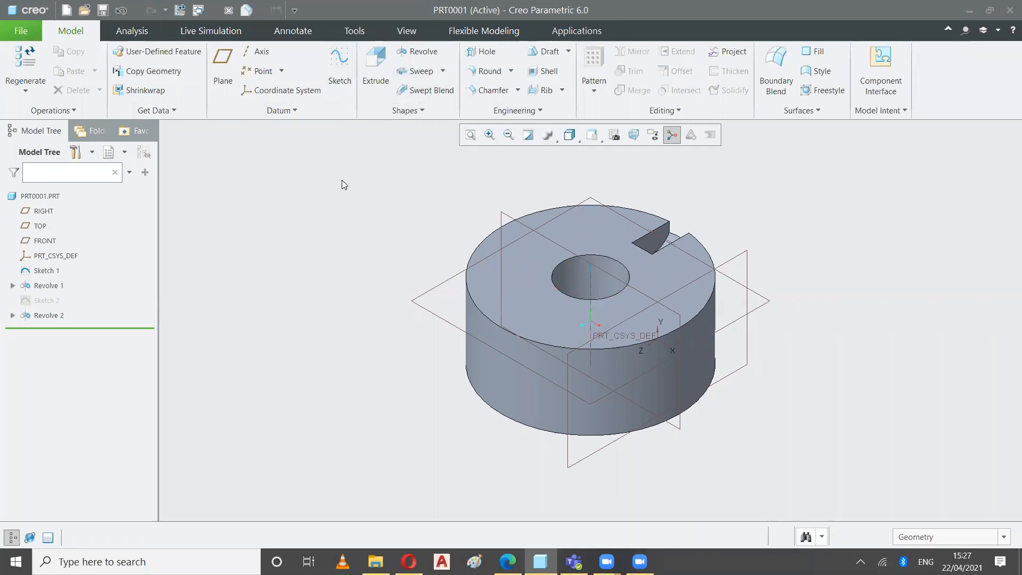
pyautogui.click(502, 259)
pyautogui.click(415, 218)
pyautogui.click(443, 73)
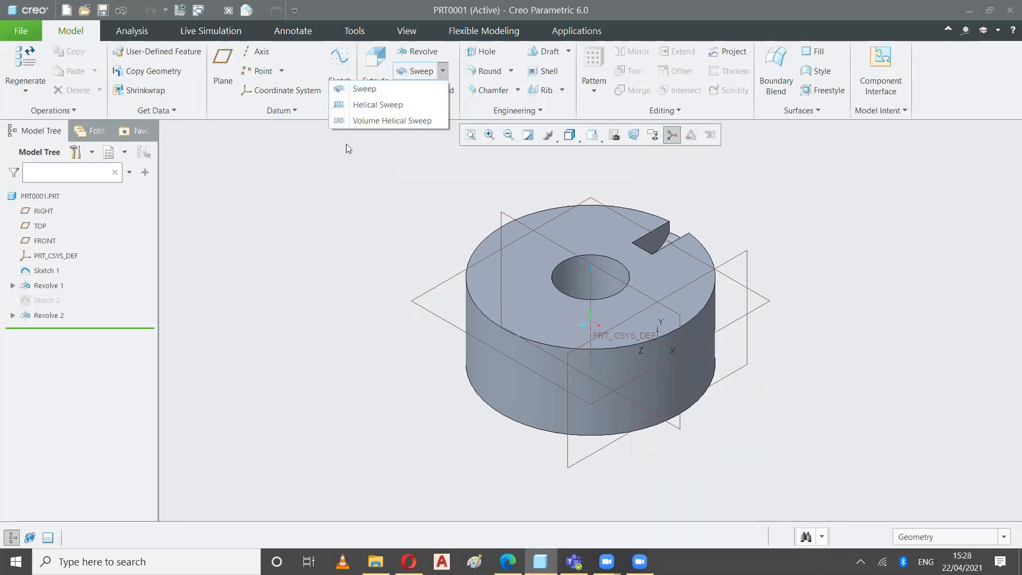
pyautogui.click(348, 224)
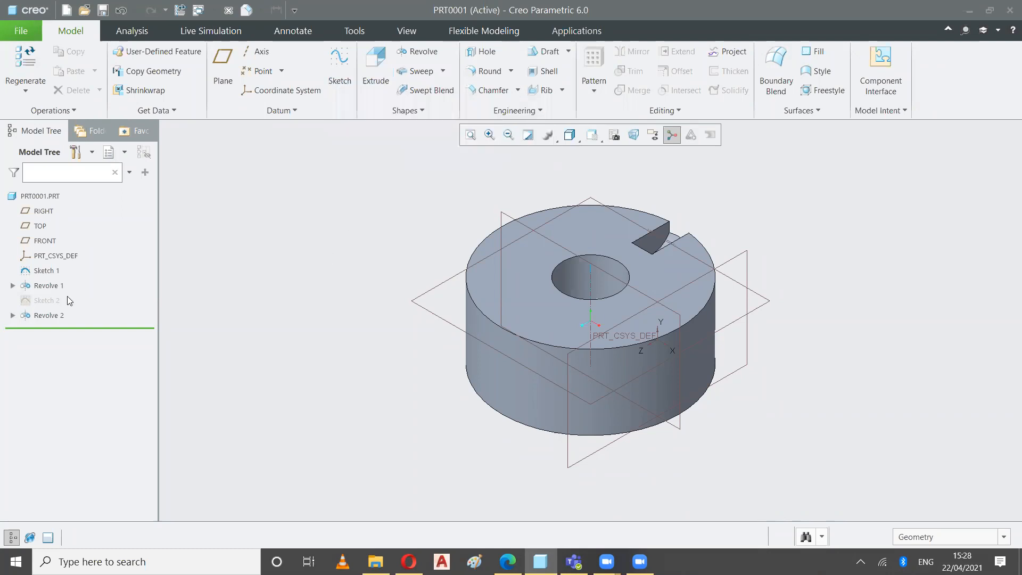
# Delete Sketch 1 together with all the features that depend on it
pyautogui.click(47, 272)
pyautogui.rightClick(48, 274)
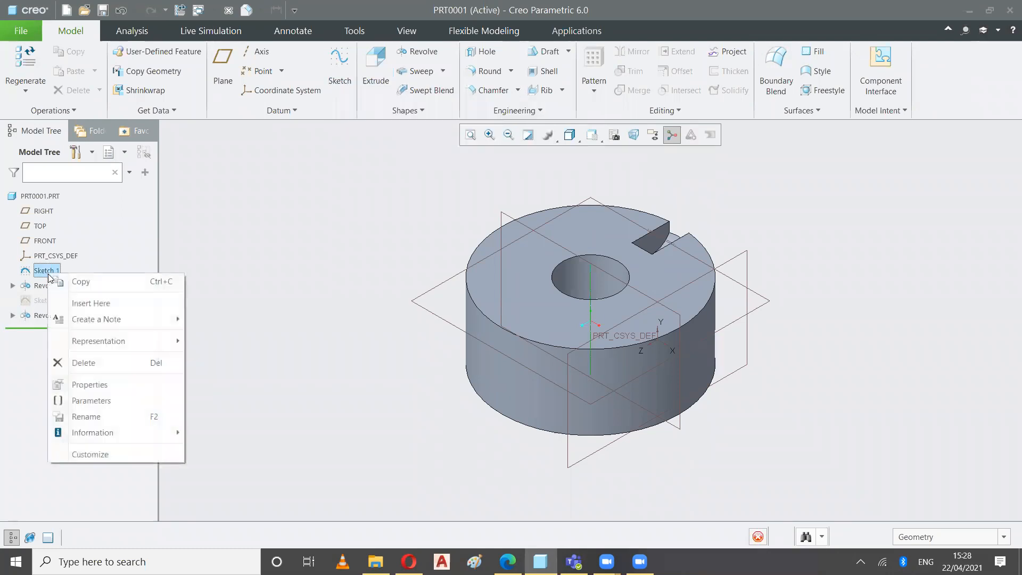
pyautogui.click(86, 362)
pyautogui.click(450, 303)
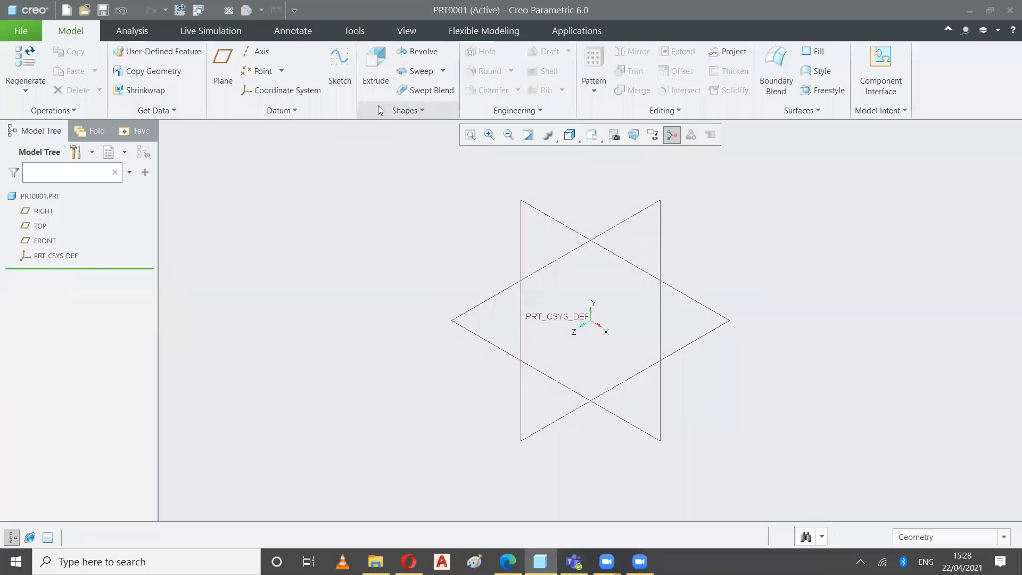
# Start a solid Sweep with an unchanged section and activate its trajectory selection
pyautogui.click(444, 71)
pyautogui.click(396, 91)
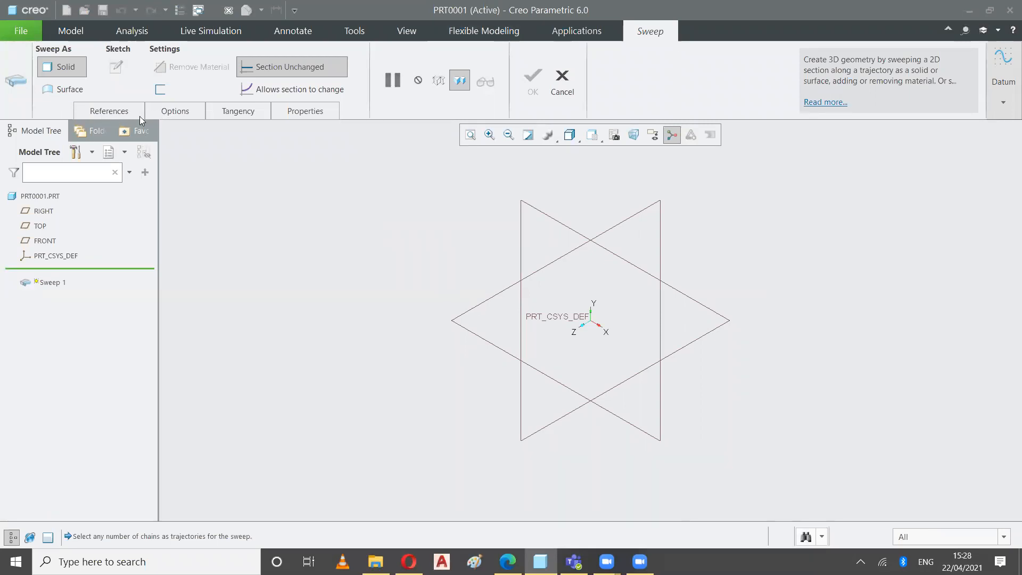
pyautogui.click(109, 114)
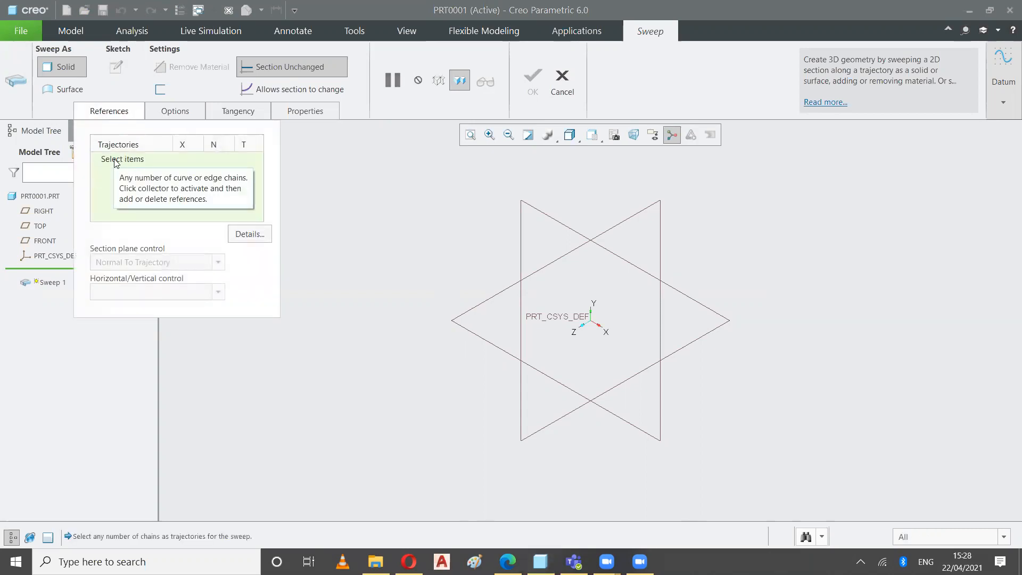
pyautogui.click(111, 162)
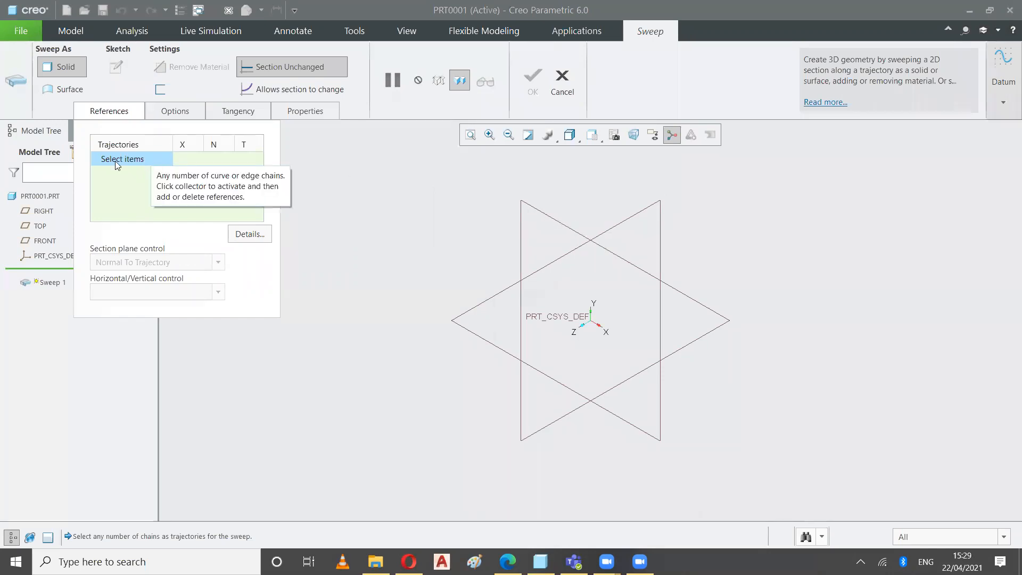
pyautogui.rightClick(401, 185)
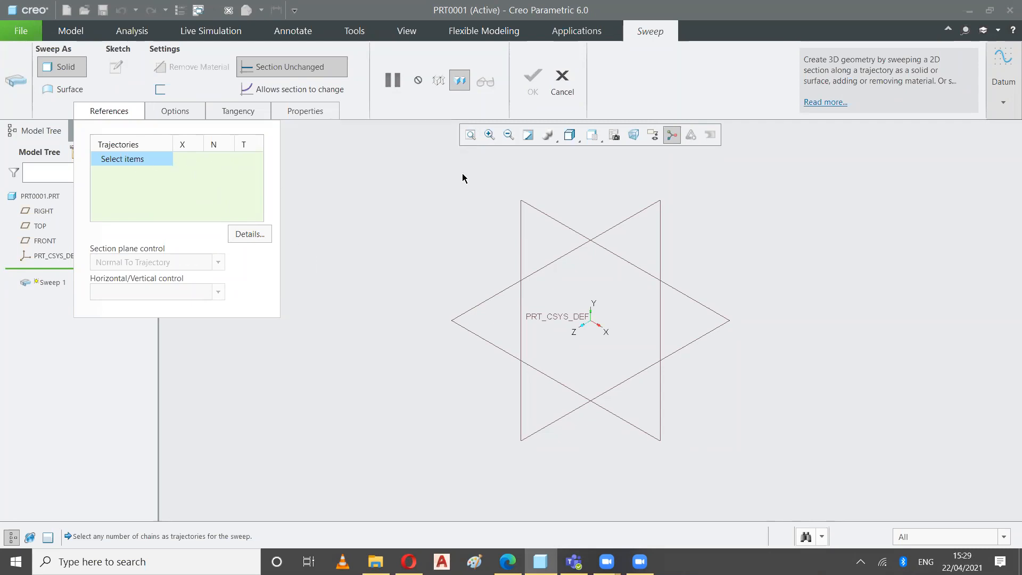
# Start a trajectory sketch within the sweep on the FRONT plane, with RIGHT as the right-facing reference, viewed square-on
pyautogui.click(1004, 104)
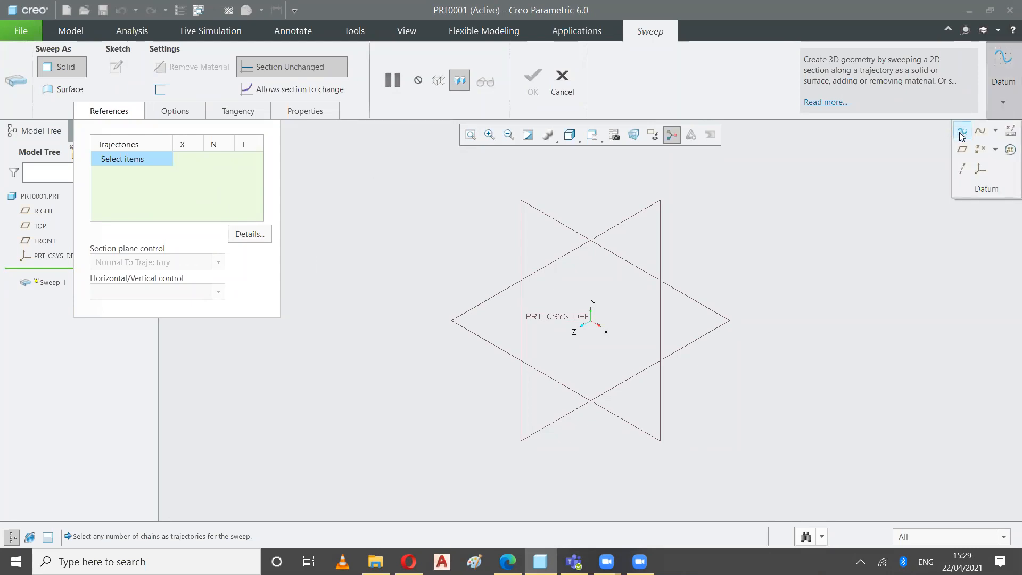
pyautogui.click(962, 133)
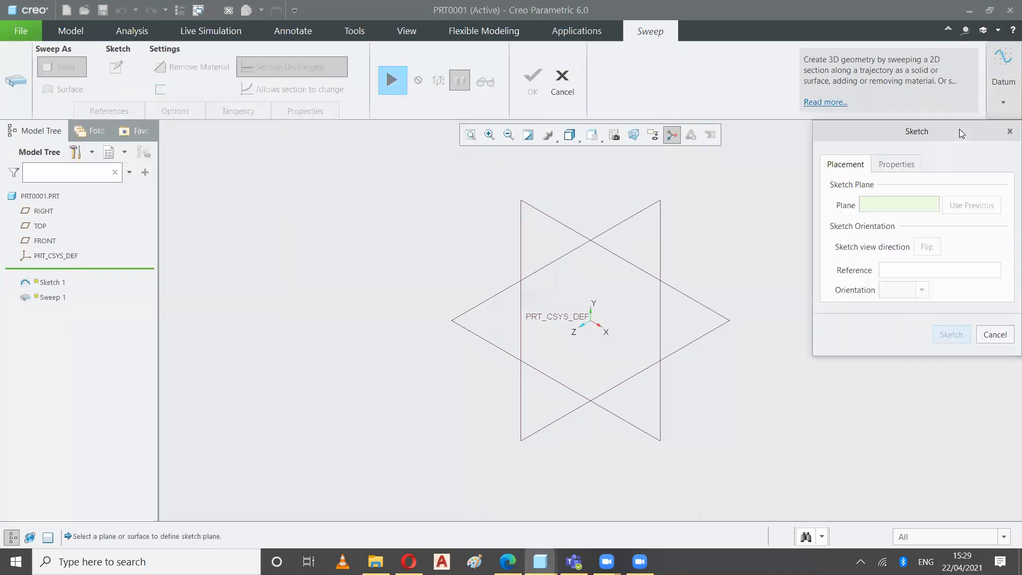
pyautogui.click(522, 205)
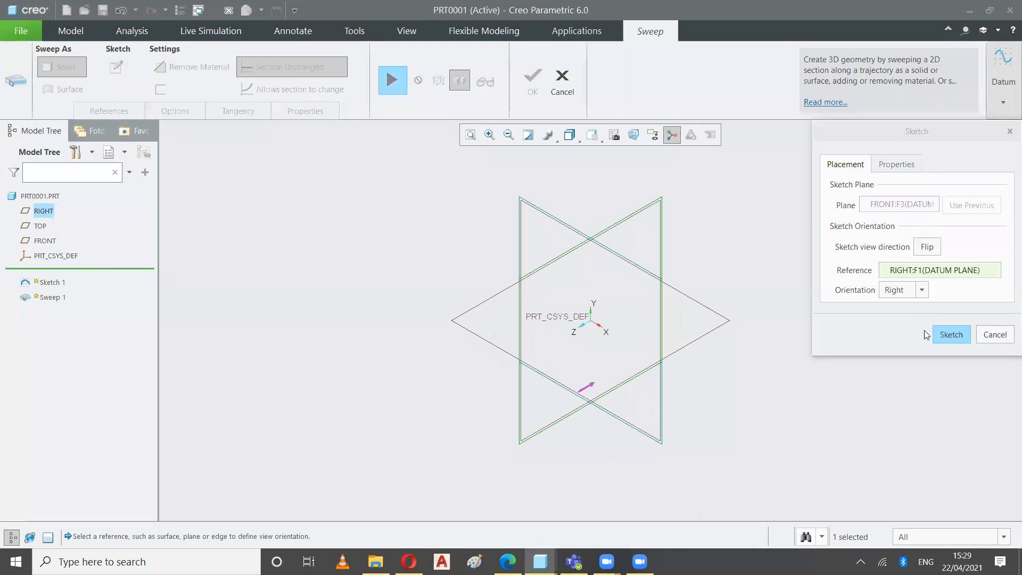
pyautogui.click(952, 335)
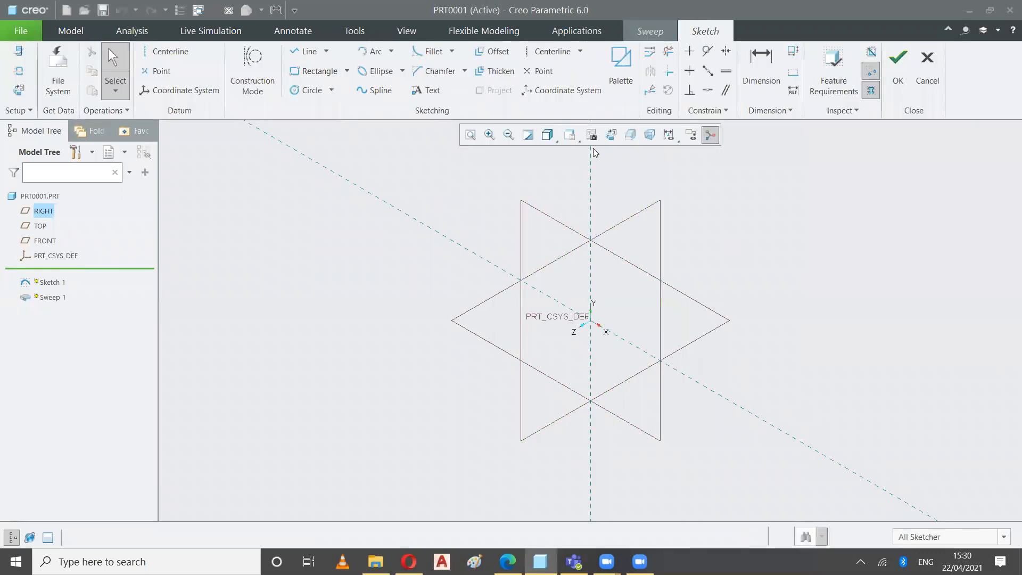
pyautogui.click(609, 135)
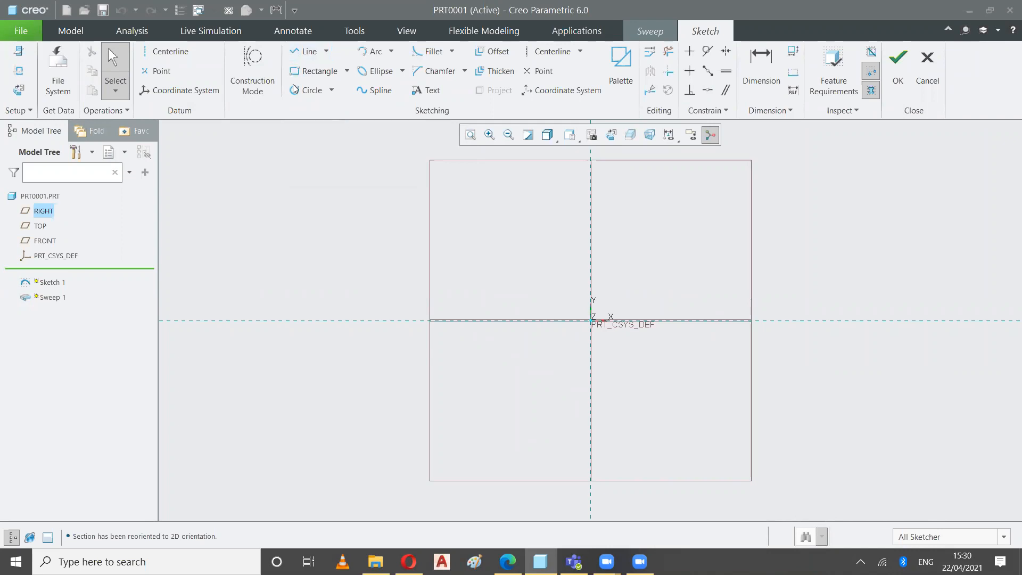
# Sketch a three-point arc bulging upward near the FRONT plane outline's upper-left corner to begin the trajectory
pyautogui.click(371, 54)
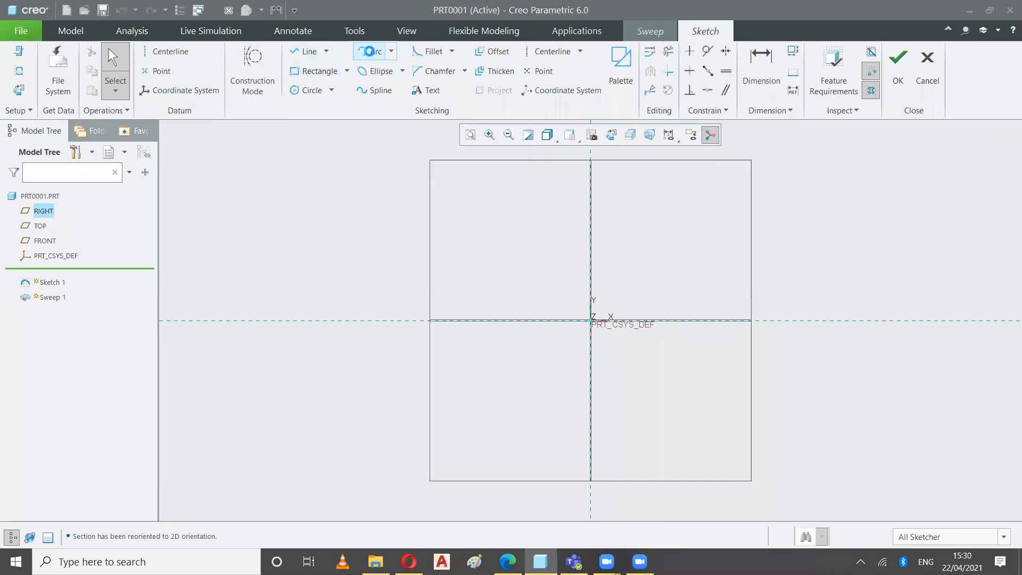
pyautogui.click(418, 212)
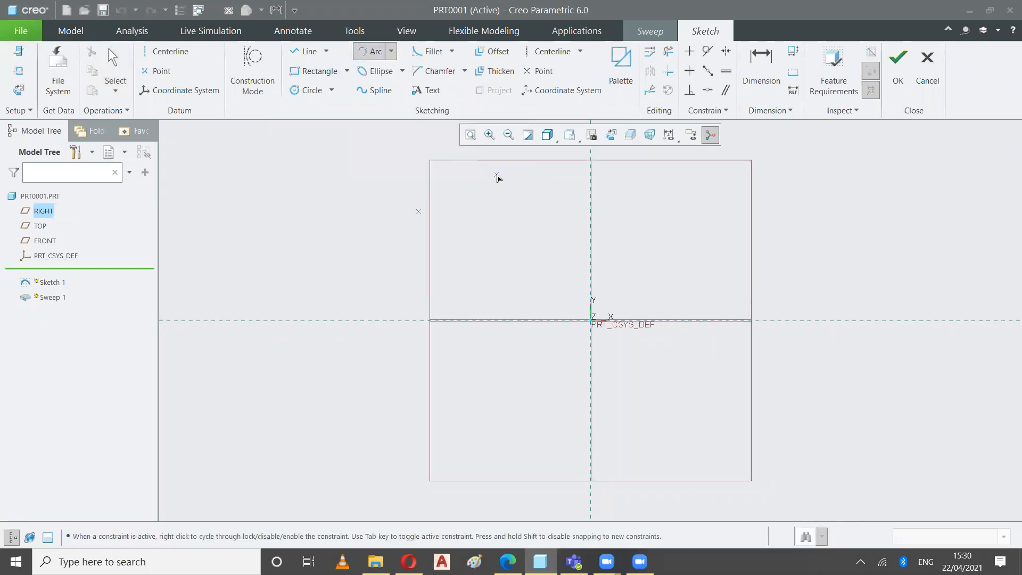
pyautogui.click(505, 177)
pyautogui.click(446, 158)
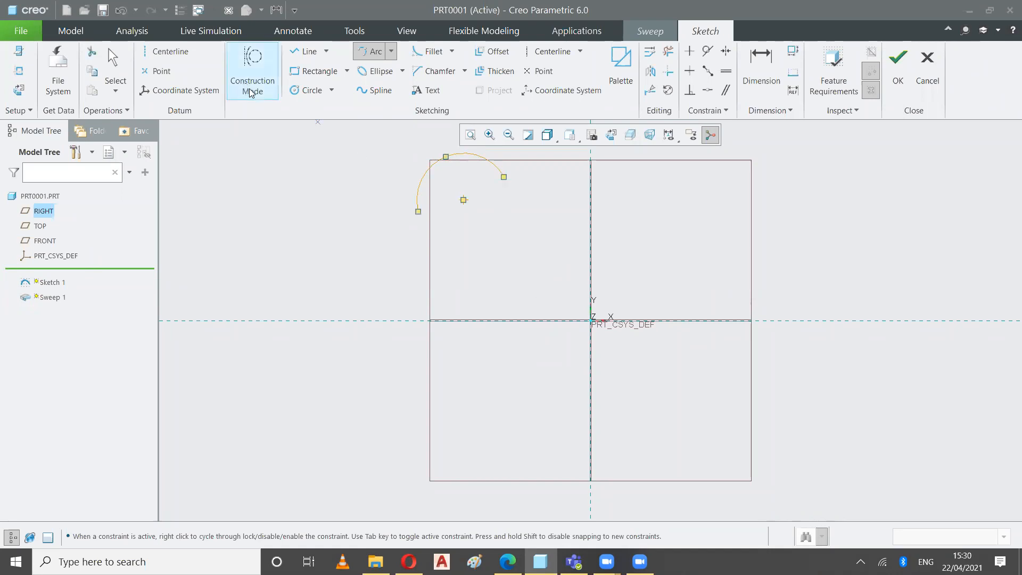
# Add a tangent arc curving downward from the first arc's right endpoint
pyautogui.click(392, 52)
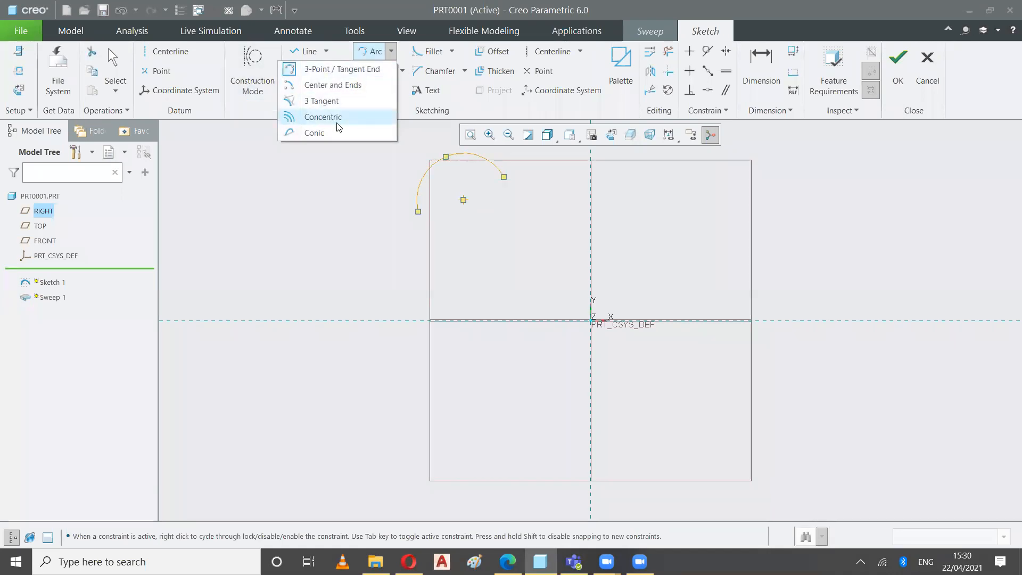
pyautogui.click(348, 86)
pyautogui.click(504, 179)
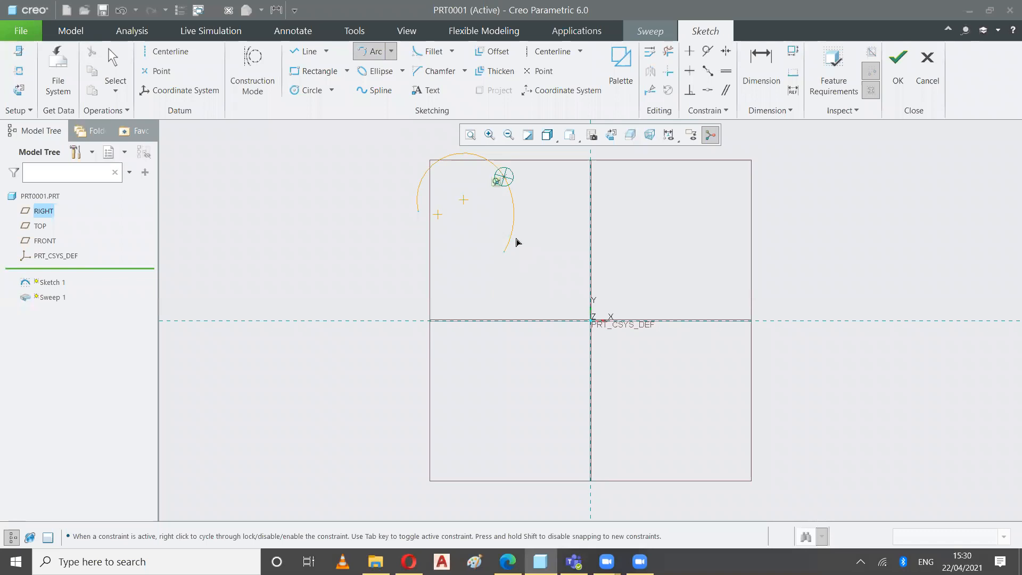
pyautogui.click(515, 242)
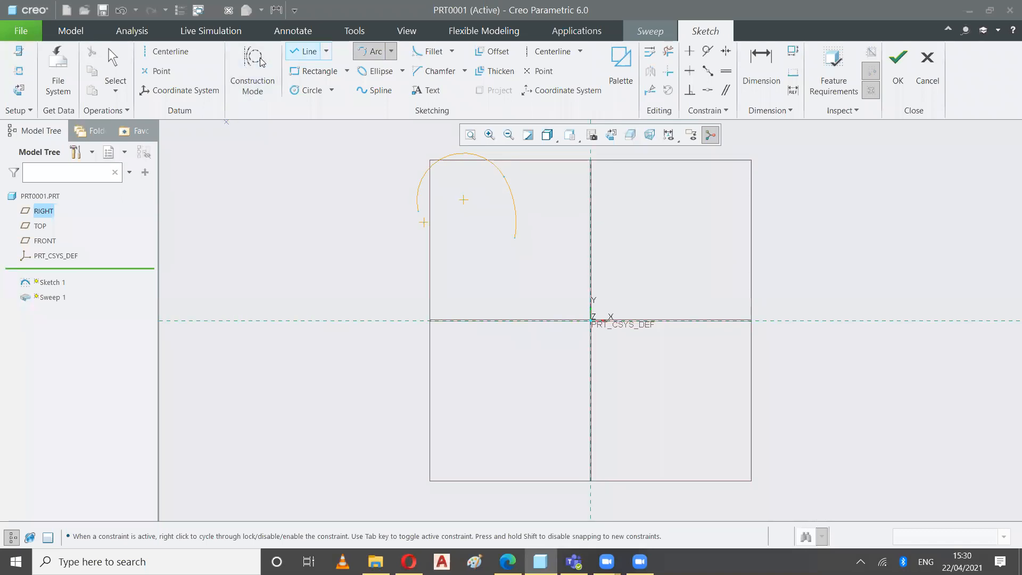
# Continue the curve with another tangent arc ending just below the horizontal reference line
pyautogui.click(306, 51)
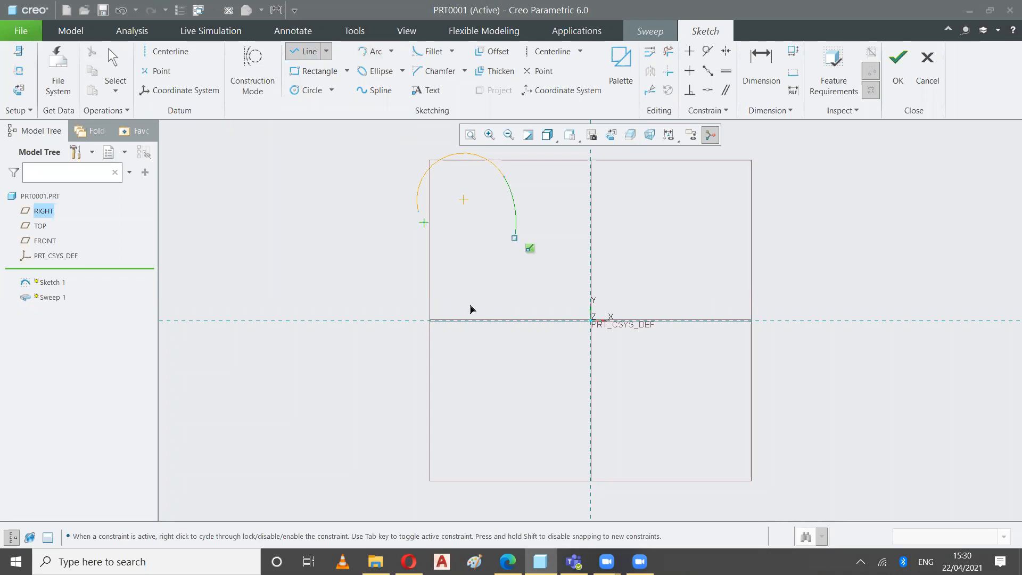
pyautogui.click(391, 51)
pyautogui.click(340, 69)
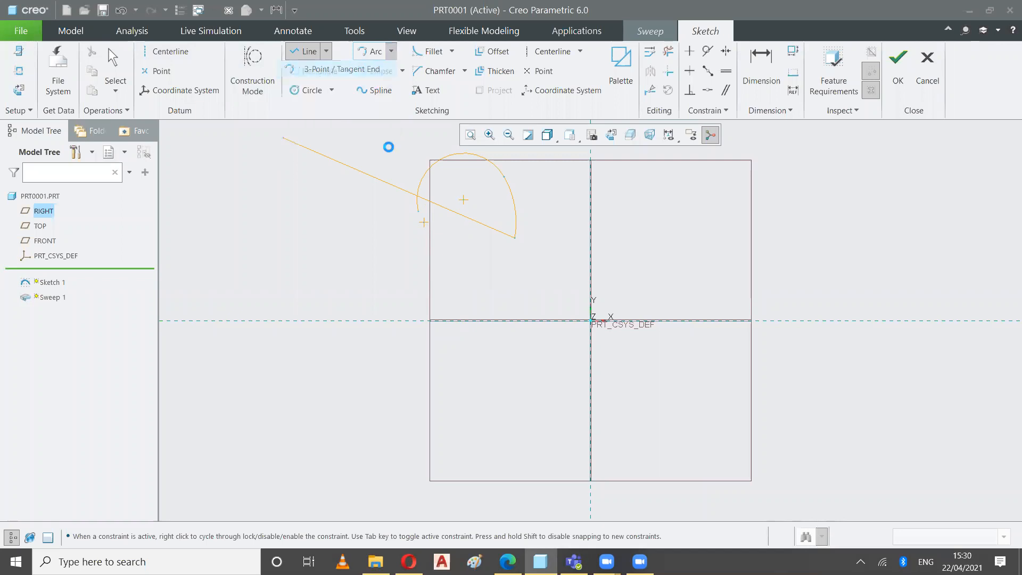
pyautogui.click(515, 238)
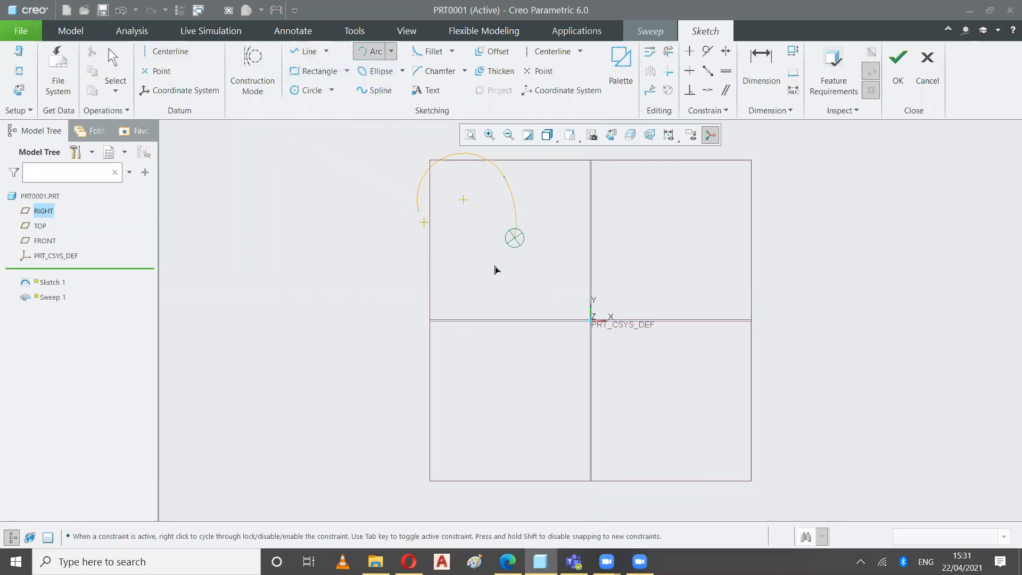
pyautogui.click(474, 338)
# Complete the figure-2 trajectory with connected diagonal, short vertical and long horizontal line segments from the last arc's lower end
pyautogui.click(325, 51)
pyautogui.click(267, 84)
pyautogui.click(472, 340)
pyautogui.click(416, 399)
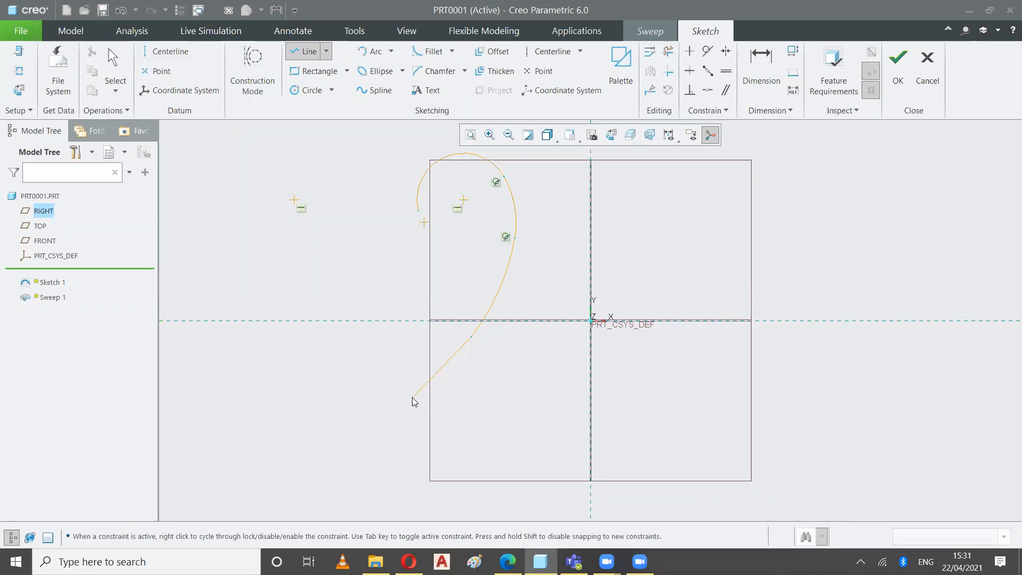
pyautogui.click(303, 52)
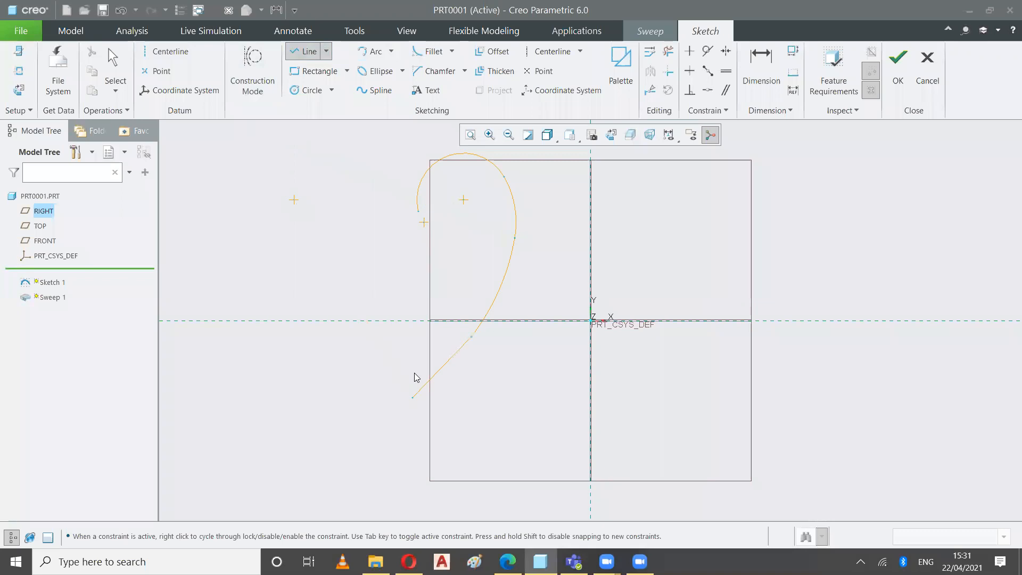
pyautogui.click(413, 400)
pyautogui.click(412, 445)
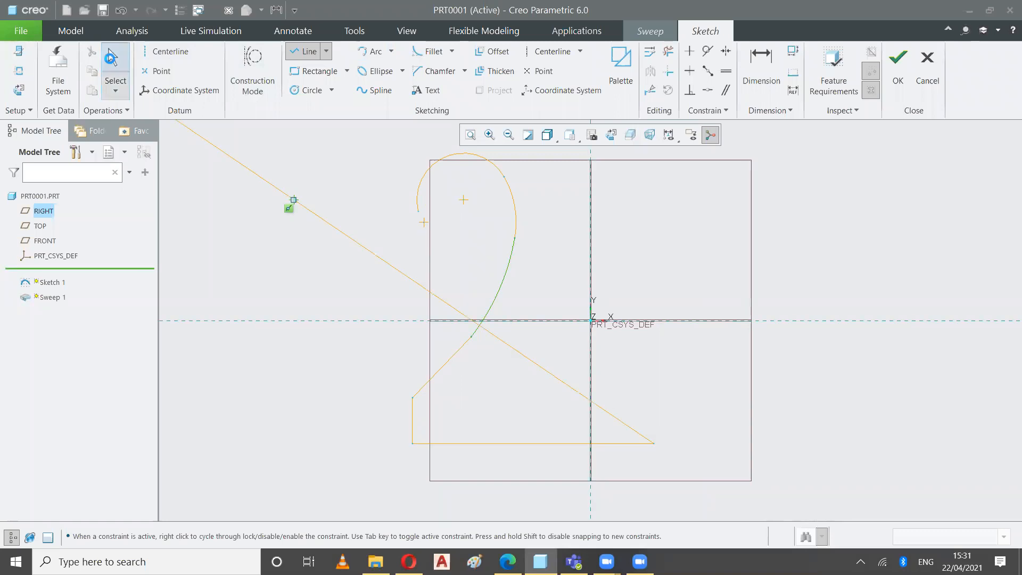
pyautogui.click(110, 75)
pyautogui.click(320, 217)
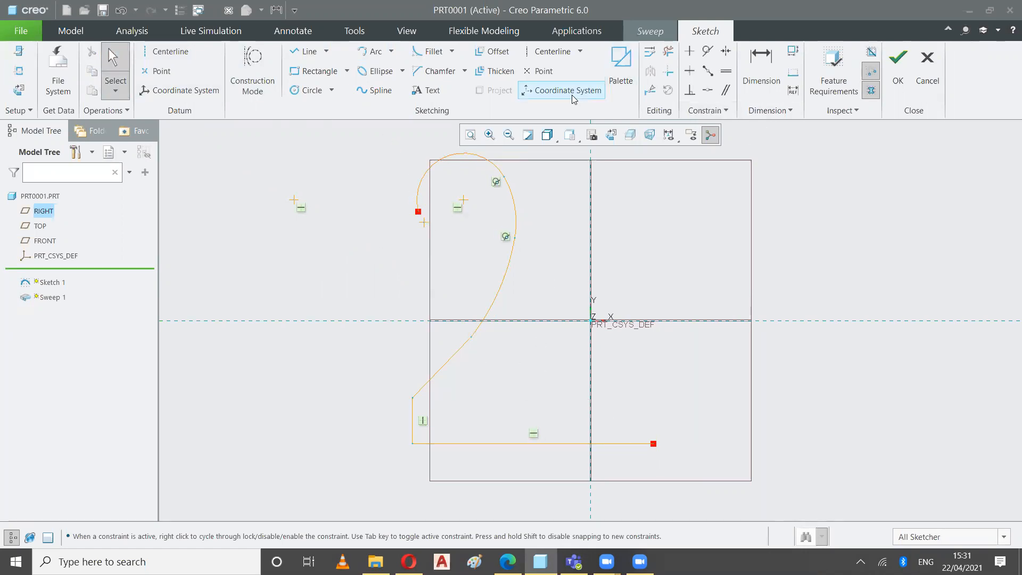
# Finish the trajectory sketch, then resume the sweep and open its trajectory references
pyautogui.click(897, 66)
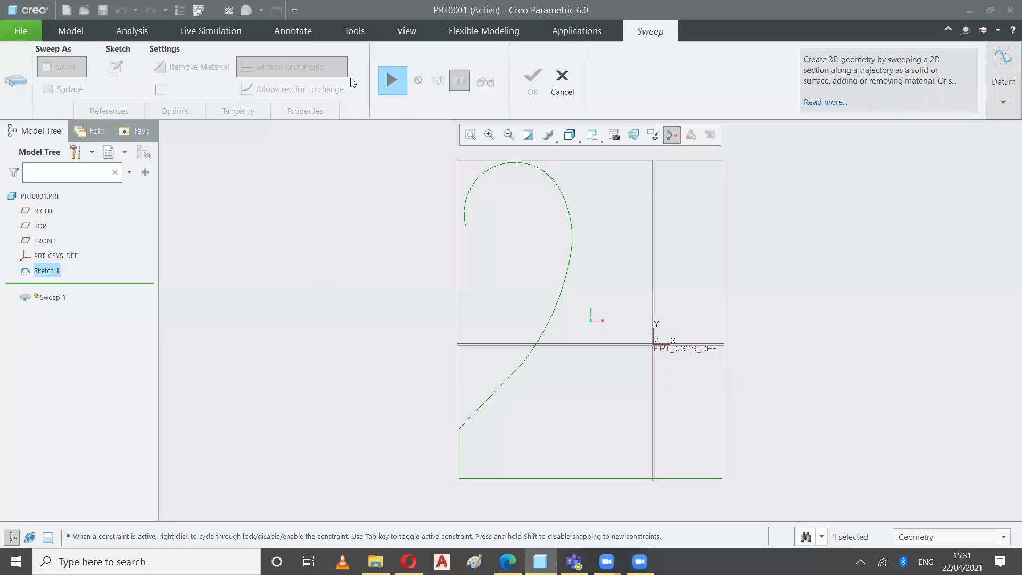
pyautogui.click(389, 85)
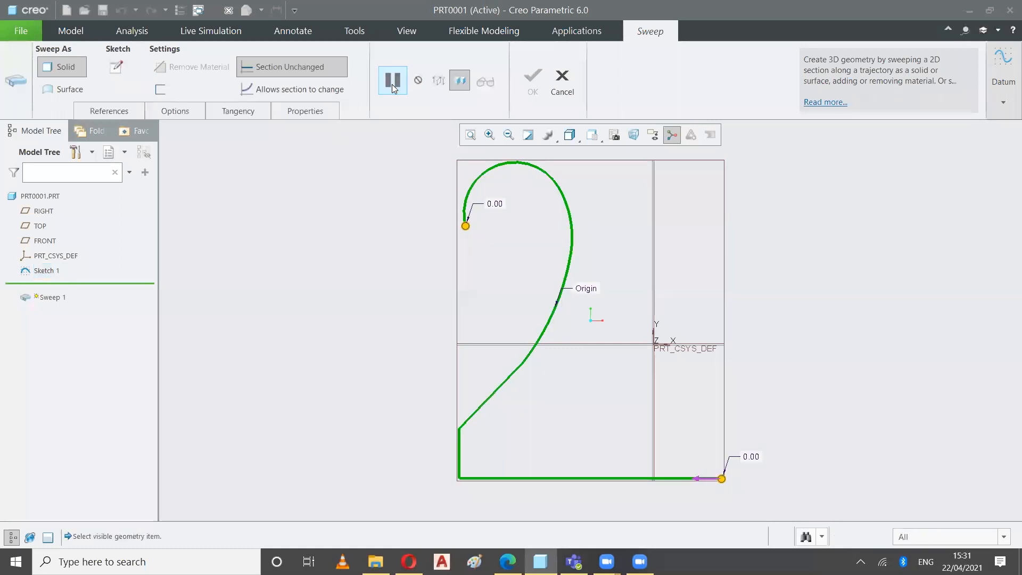
pyautogui.click(114, 110)
pyautogui.click(221, 171)
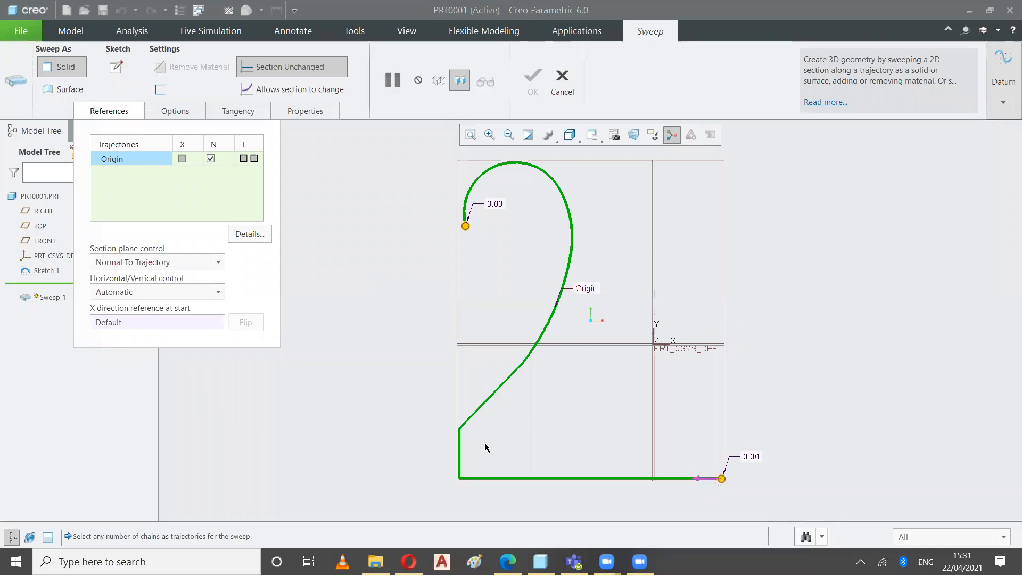
# Sketch a small circle centred on the trajectory's start point as the sweep section and accept the section
pyautogui.click(117, 69)
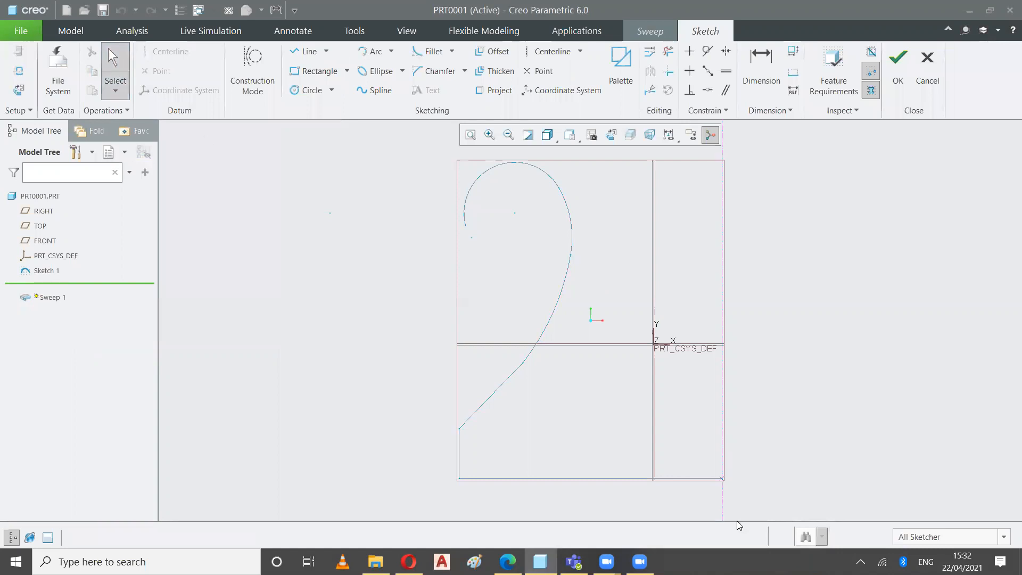
pyautogui.click(590, 138)
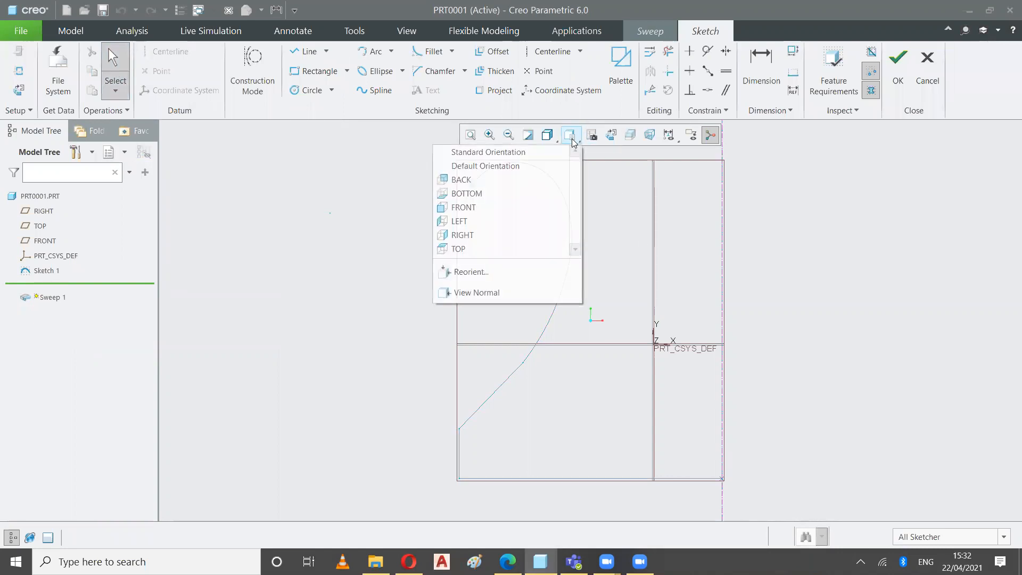
pyautogui.click(541, 152)
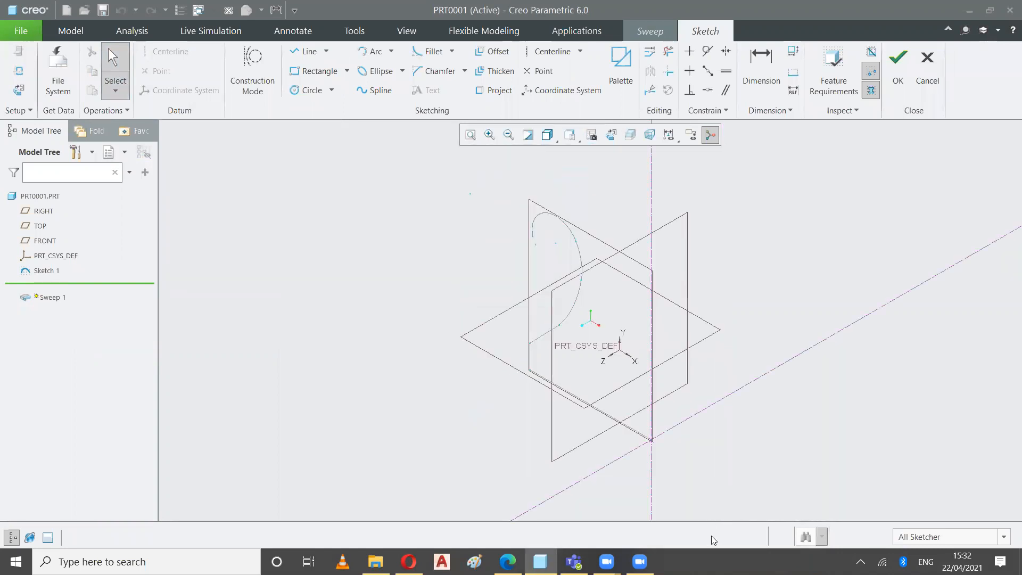
pyautogui.scroll(-6, 664, 465)
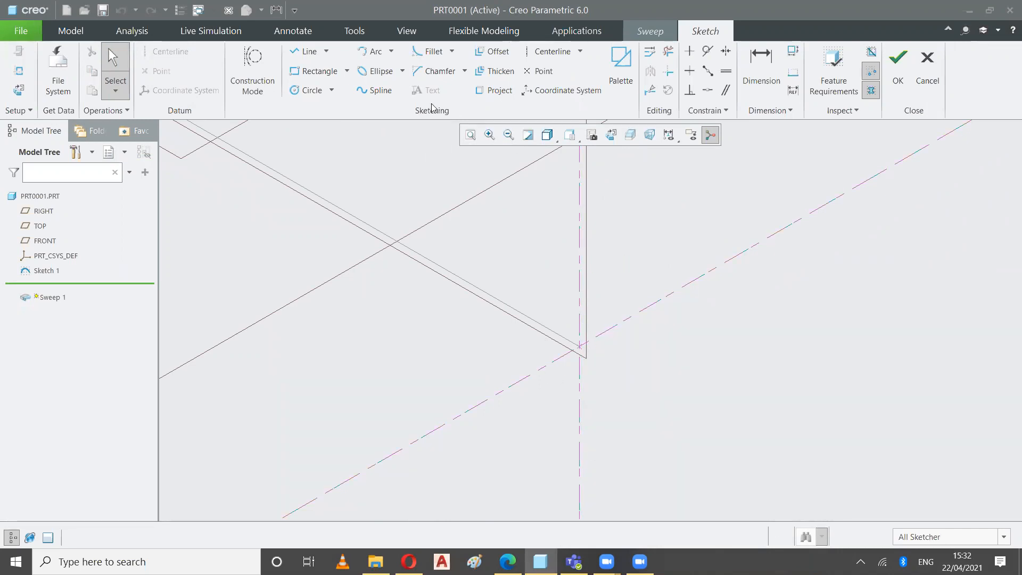
pyautogui.click(313, 91)
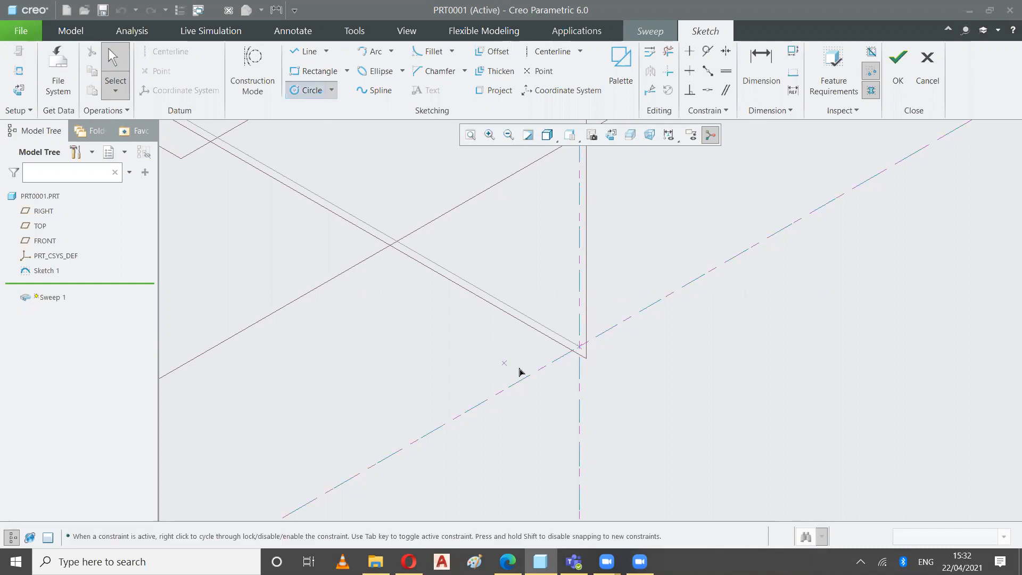
pyautogui.click(583, 348)
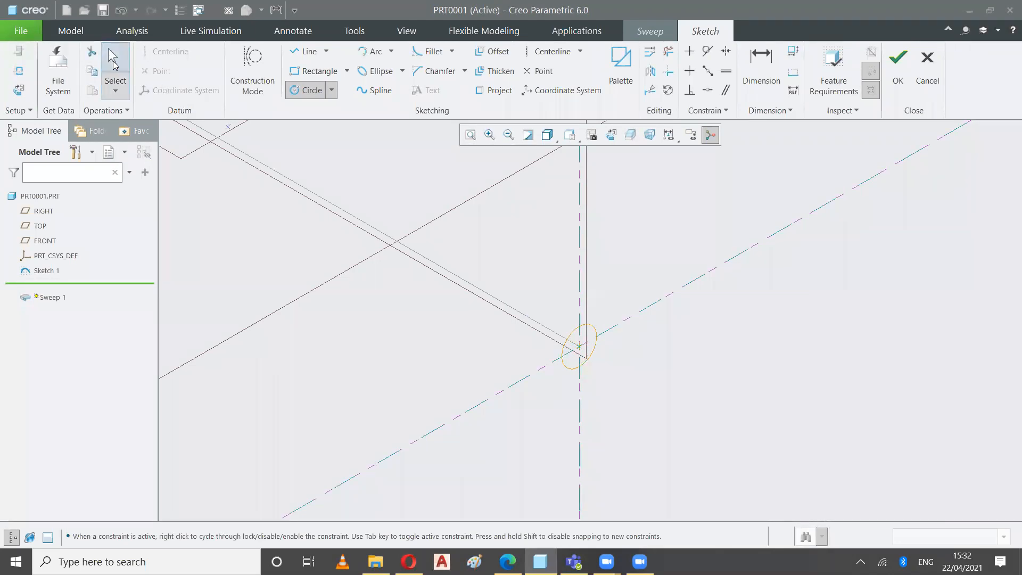
pyautogui.click(113, 61)
pyautogui.click(643, 354)
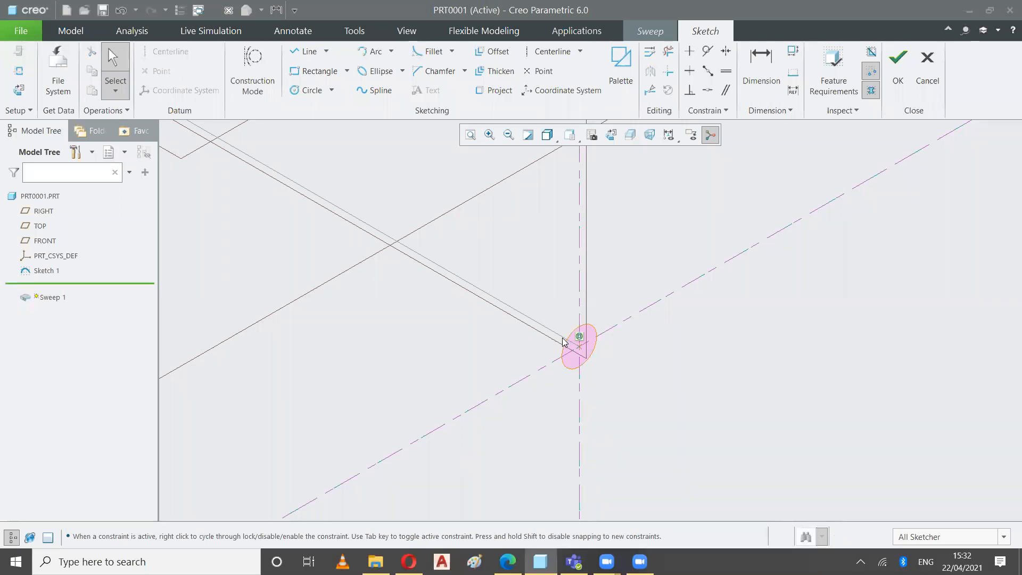
pyautogui.click(898, 84)
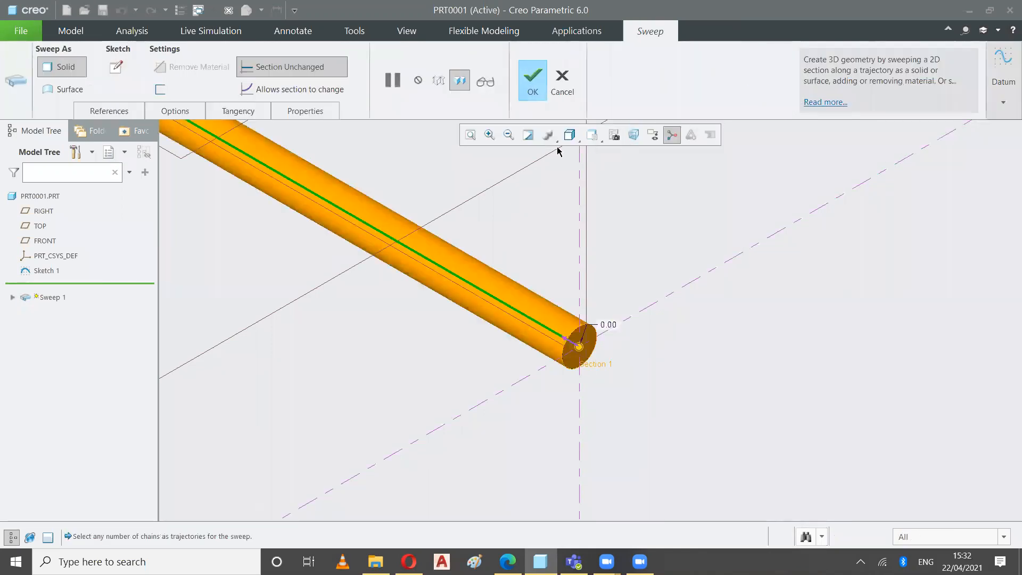
# Preview the whole sweep from the FRONT view and complete the solid feature
pyautogui.click(470, 134)
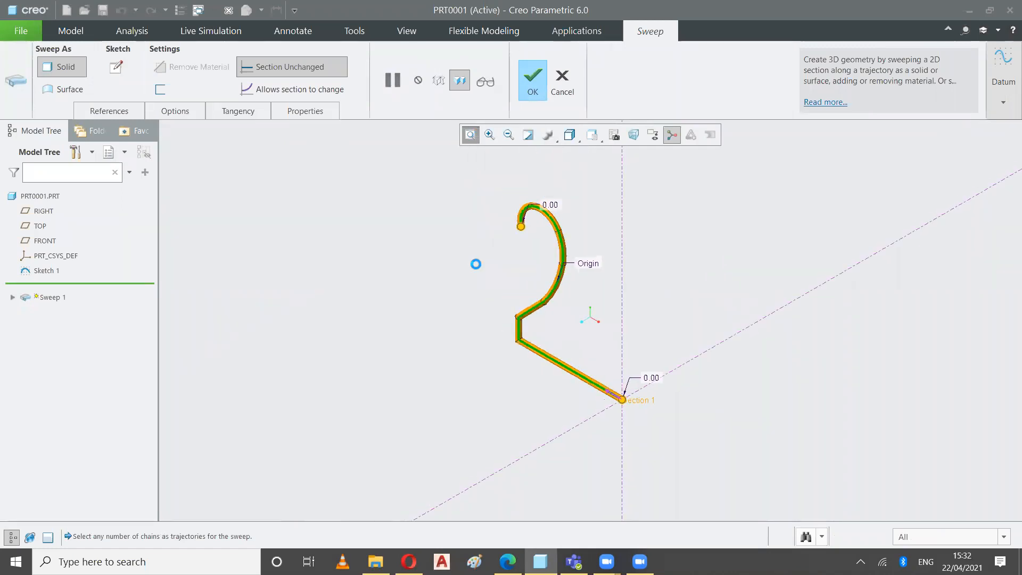
pyautogui.click(600, 140)
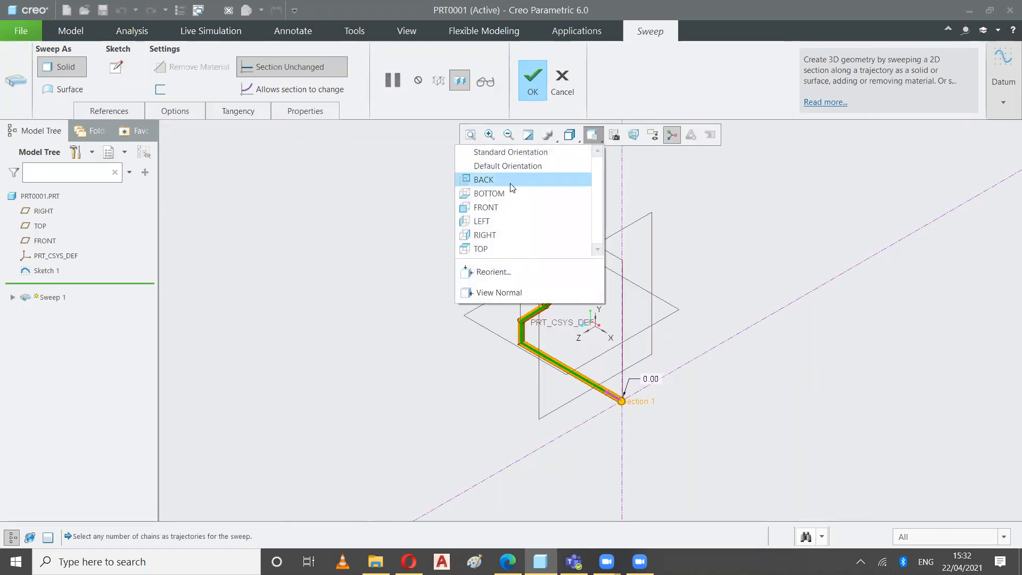
pyautogui.click(498, 204)
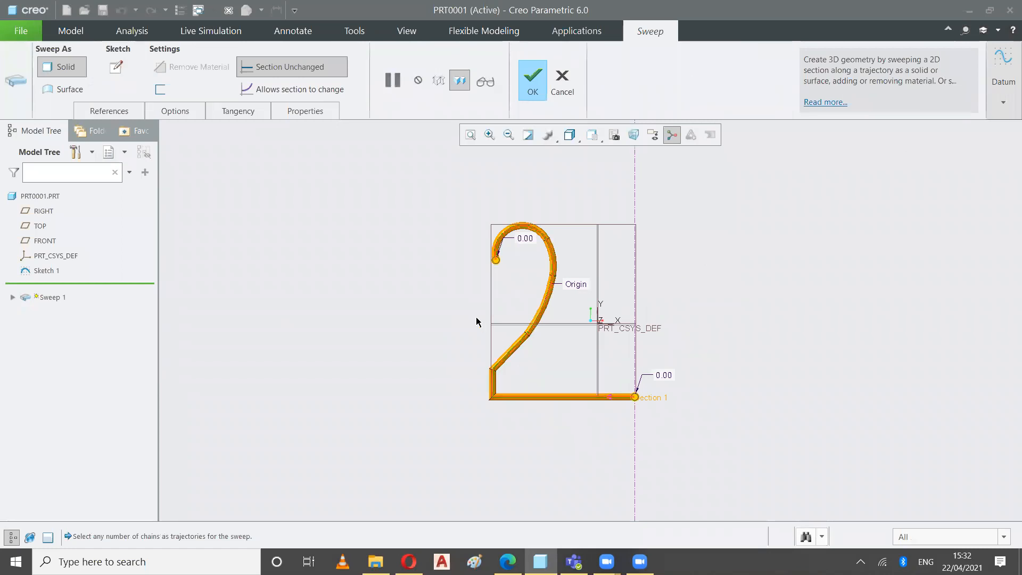
pyautogui.click(530, 84)
pyautogui.click(420, 259)
# Display the swept model in Shading With Reflections and examine it from a tilted angle
pyautogui.click(569, 135)
pyautogui.click(519, 155)
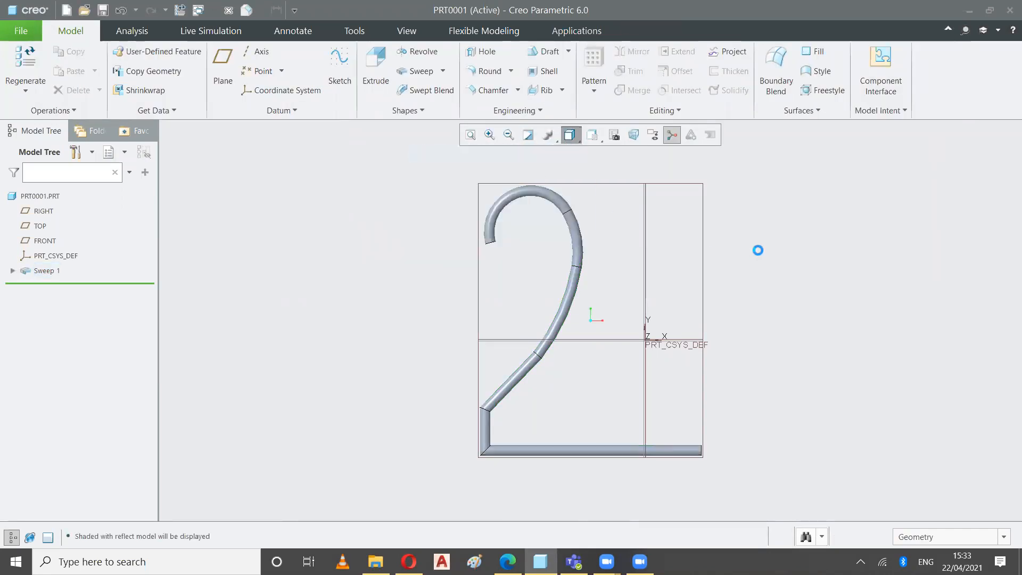
pyautogui.moveTo(778, 239)
pyautogui.mouseDown(button='middle')
pyautogui.moveTo(760, 262)
pyautogui.moveTo(761, 299)
pyautogui.moveTo(805, 283)
pyautogui.moveTo(810, 298)
pyautogui.moveTo(777, 274)
pyautogui.moveTo(784, 255)
pyautogui.mouseUp(button='middle')
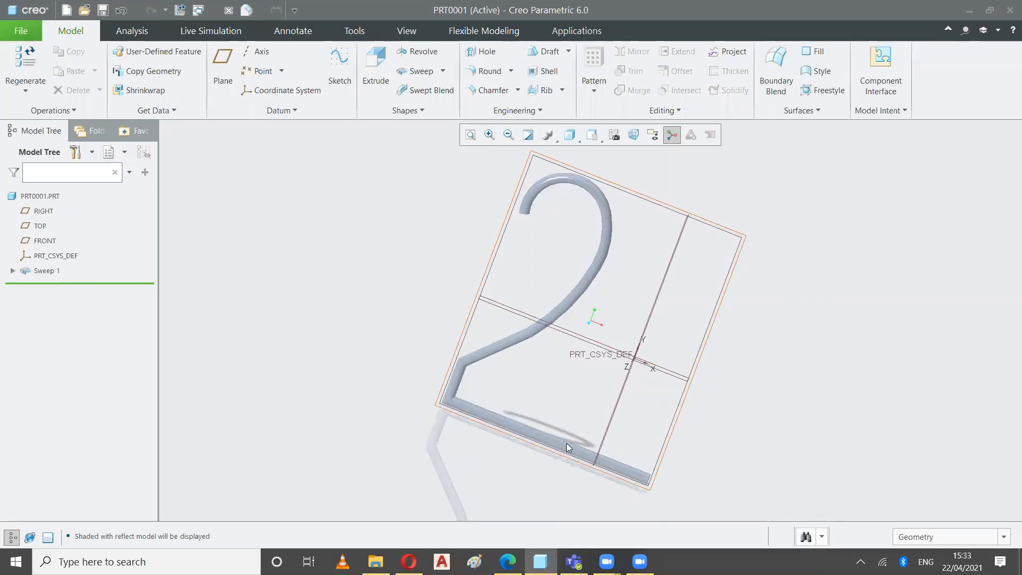
# Set the display style to Shading and return the model to the FRONT view
pyautogui.click(569, 135)
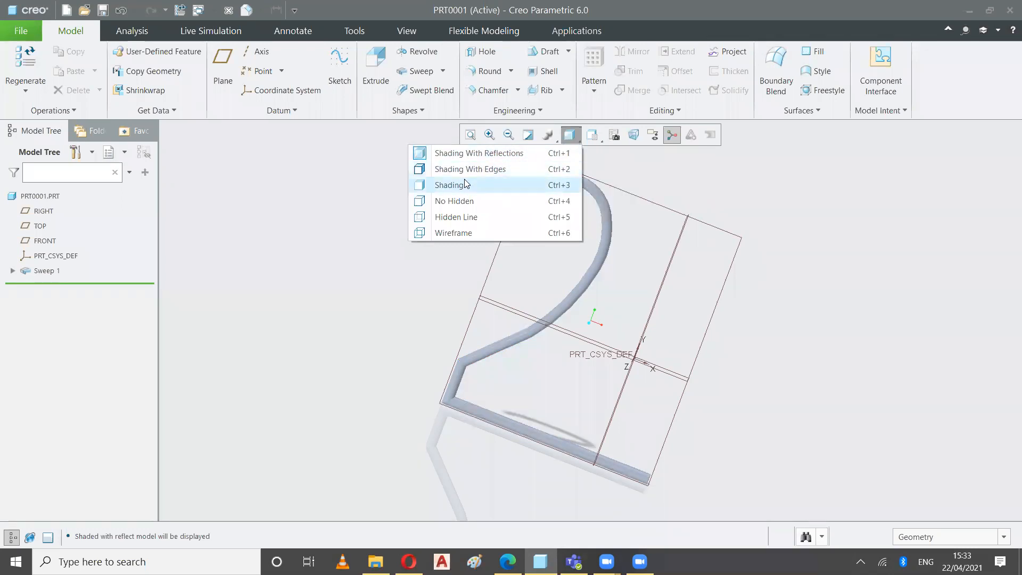
pyautogui.click(450, 184)
pyautogui.moveTo(773, 312)
pyautogui.mouseDown(button='middle')
pyautogui.moveTo(762, 337)
pyautogui.moveTo(789, 329)
pyautogui.mouseUp(button='middle')
pyautogui.click(595, 136)
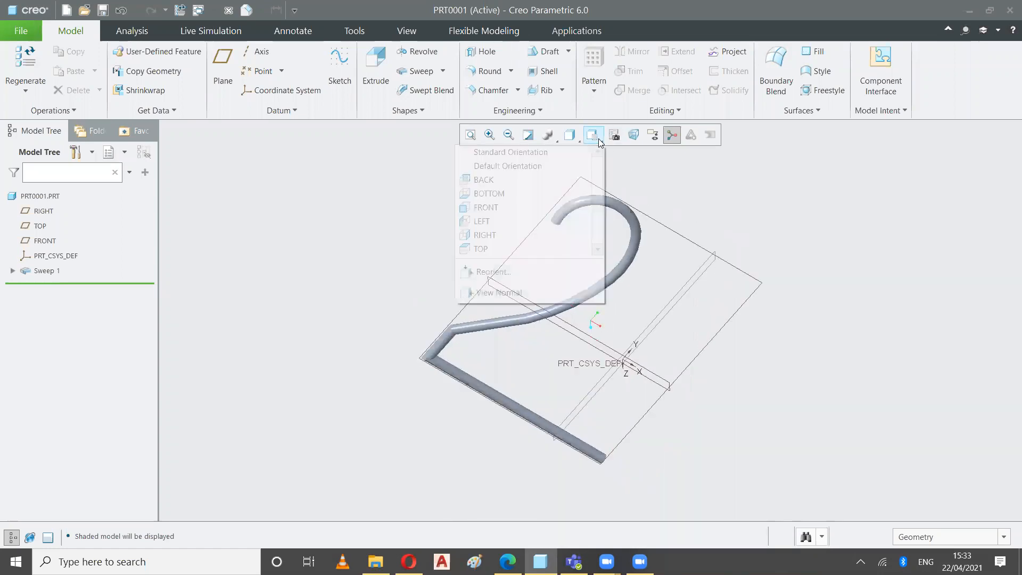
pyautogui.click(502, 208)
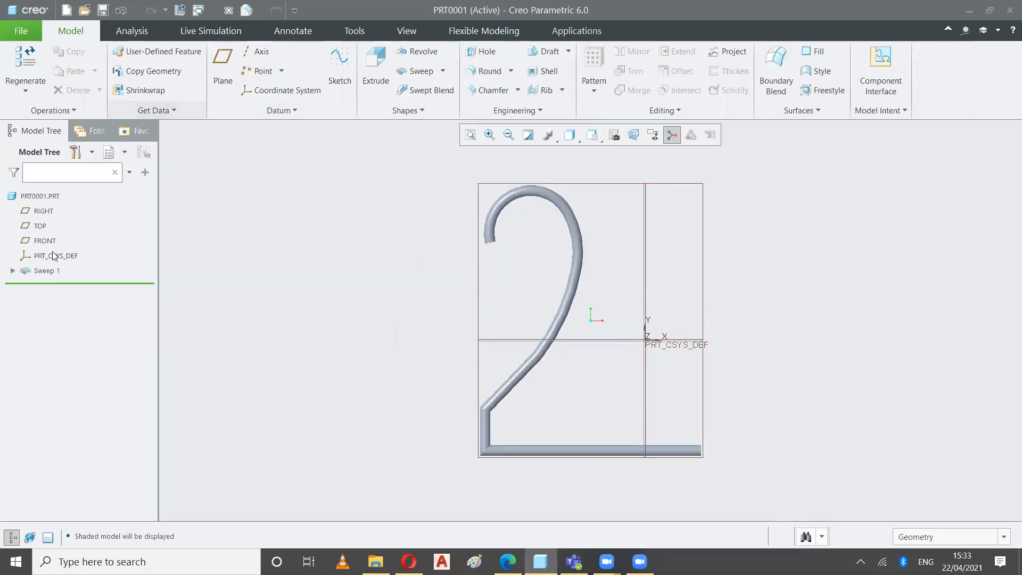
# Expand Sweep 1 and examine its Section 1 and Sketch 1 entries
pyautogui.click(13, 270)
pyautogui.click(62, 287)
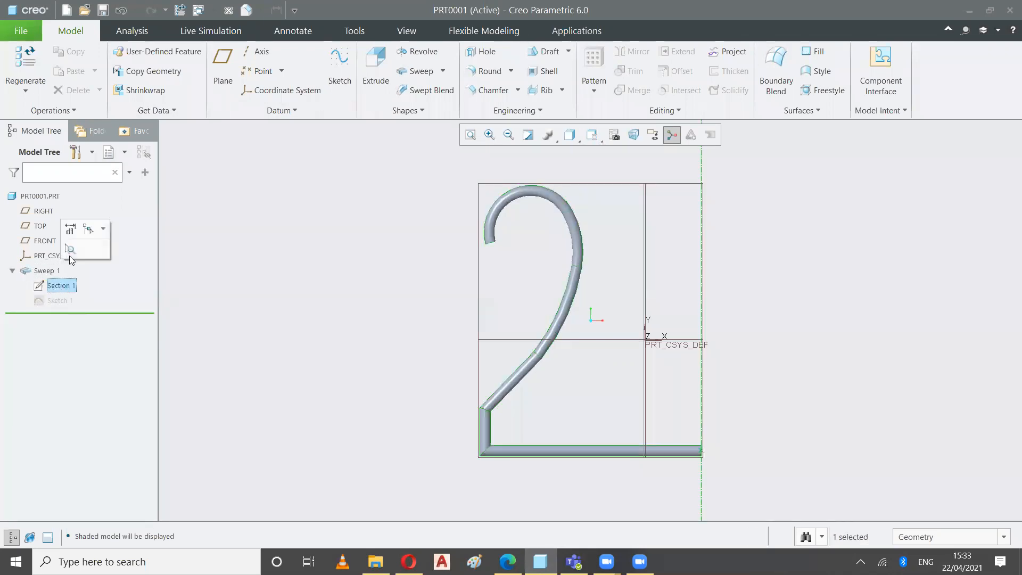
pyautogui.rightClick(59, 289)
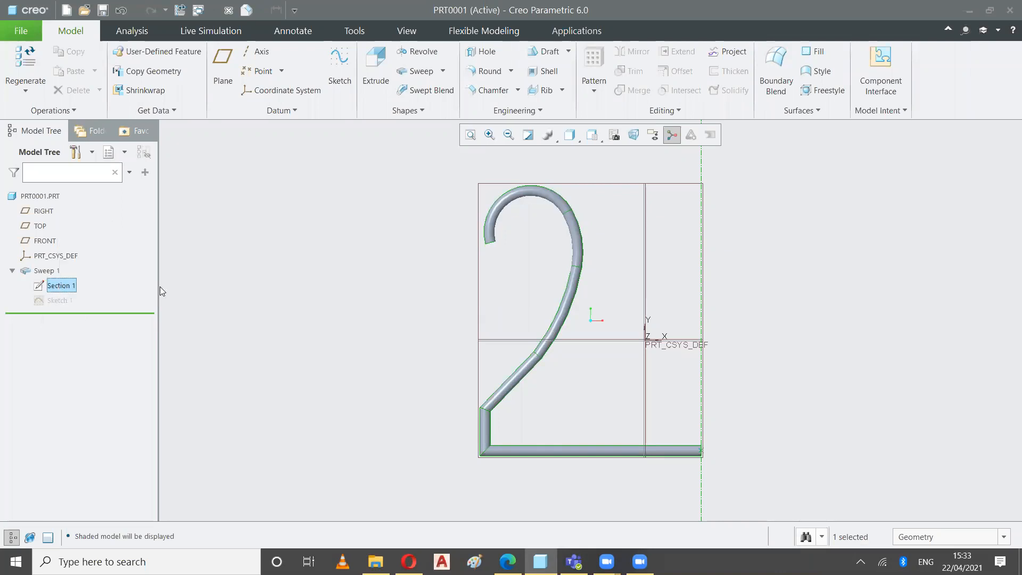
pyautogui.click(59, 301)
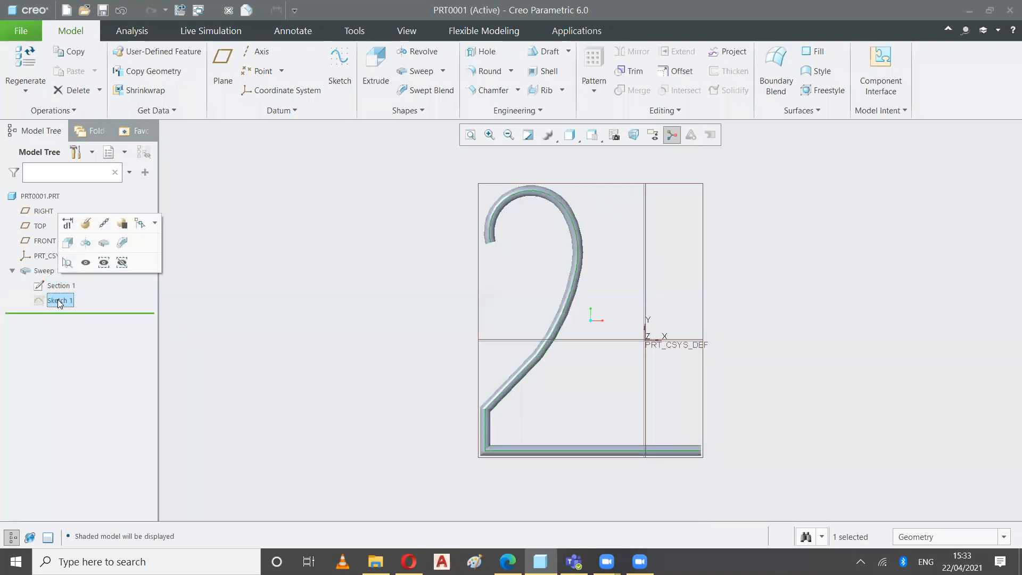
pyautogui.click(204, 315)
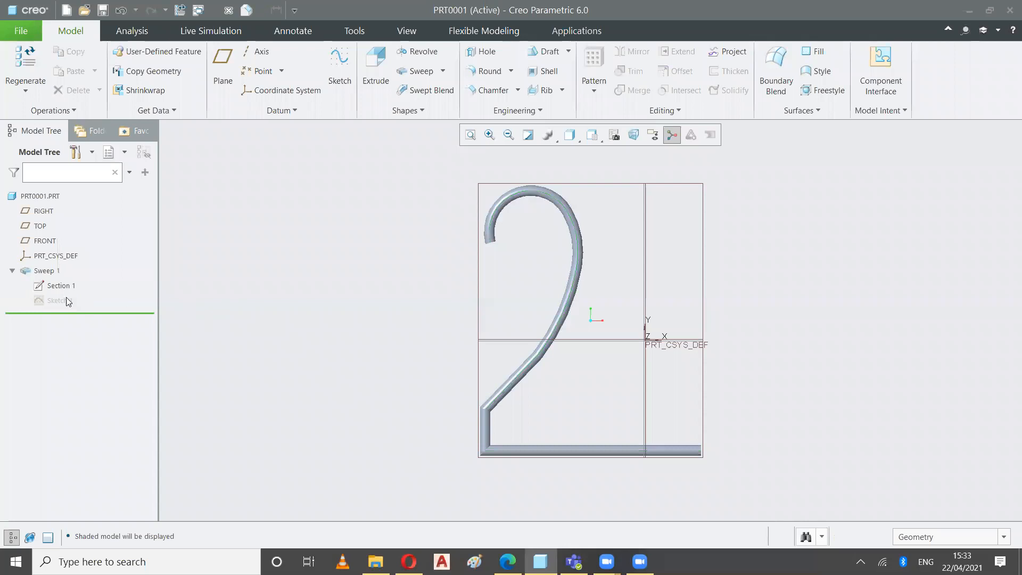
# Open Sweep 1 for redefinition and display its section sketch in Standard Orientation
pyautogui.click(45, 271)
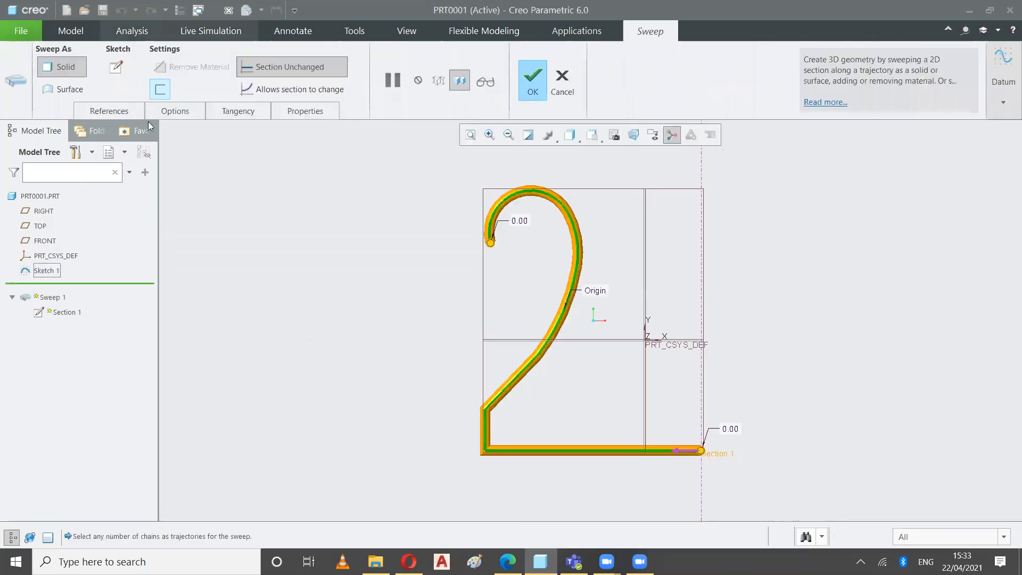
pyautogui.click(116, 69)
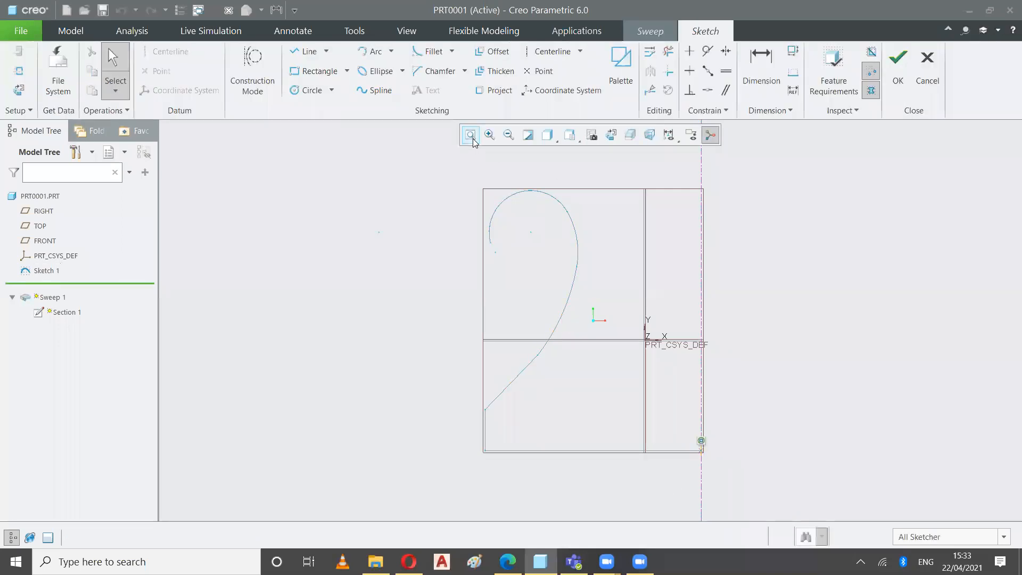
pyautogui.click(472, 137)
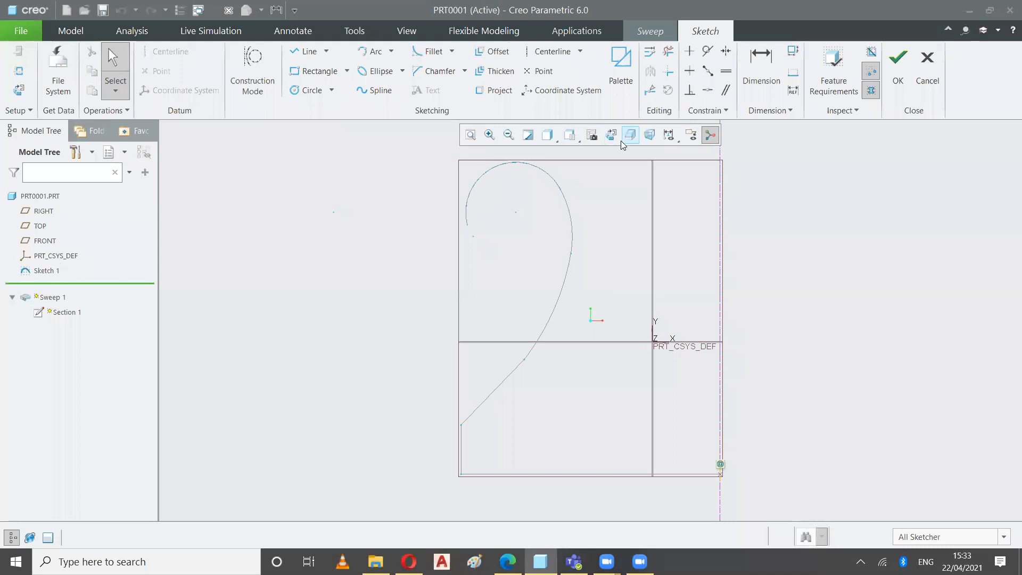
pyautogui.click(578, 141)
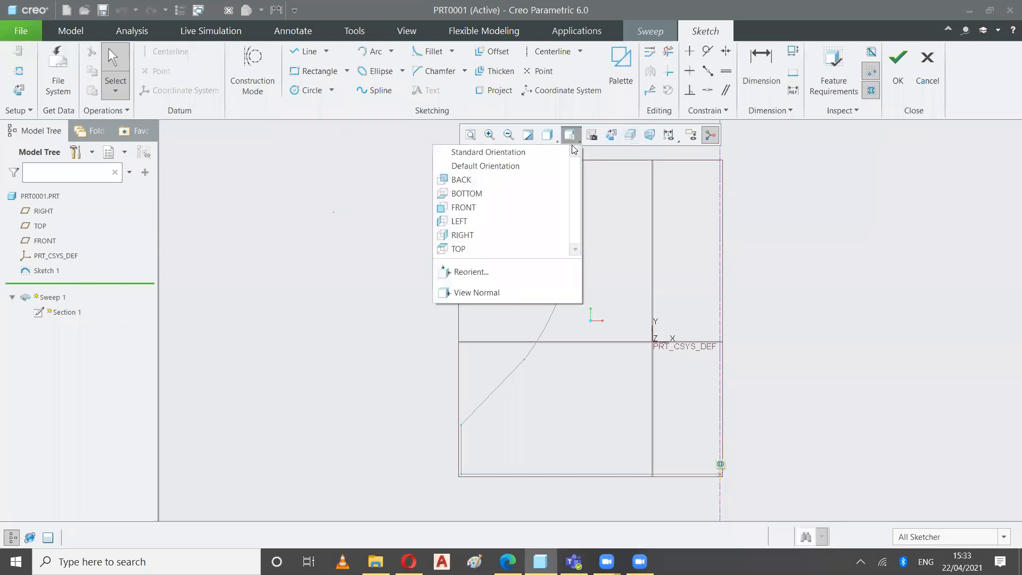
pyautogui.click(492, 152)
# Enlarge the section circle well beyond the trajectory's short vertical segment and try to complete the sweep
pyautogui.scroll(4, 656, 459)
pyautogui.moveTo(635, 406); pyautogui.dragTo(605, 349)
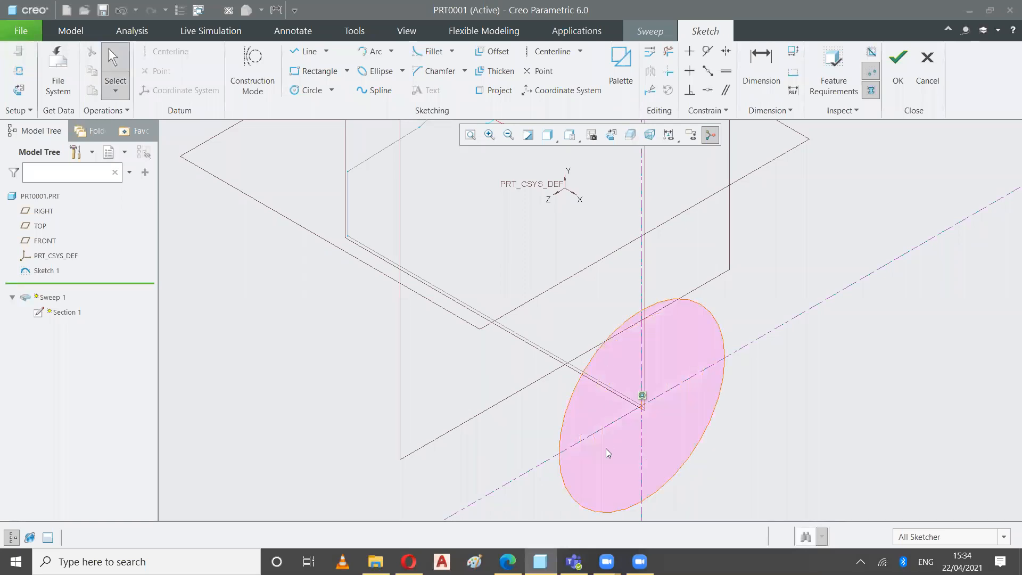
pyautogui.click(897, 79)
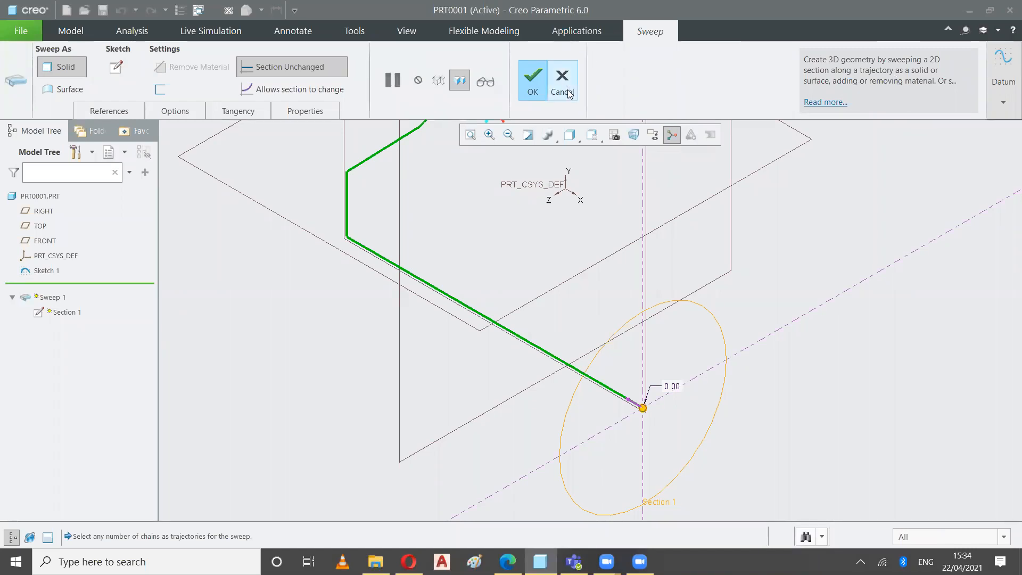
pyautogui.click(533, 85)
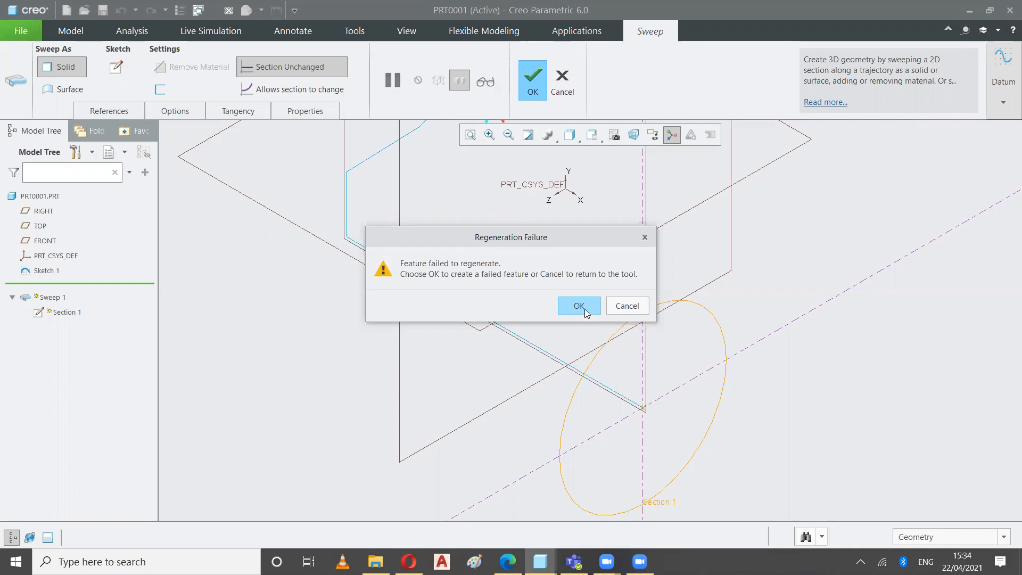
pyautogui.click(619, 306)
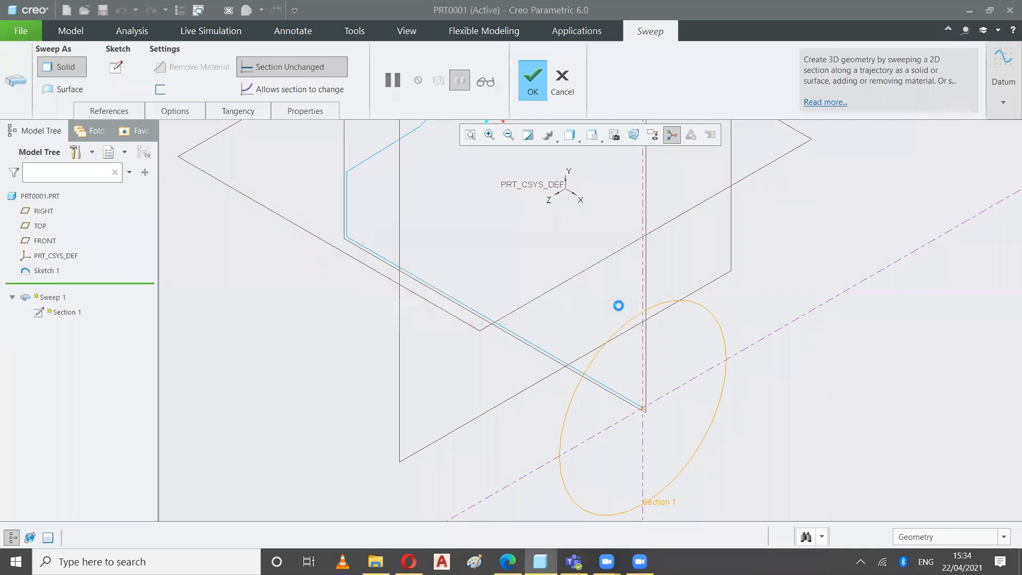
# Reduce the section circle directly in the model to form a thick pipe and examine its corner near the base
pyautogui.click(389, 88)
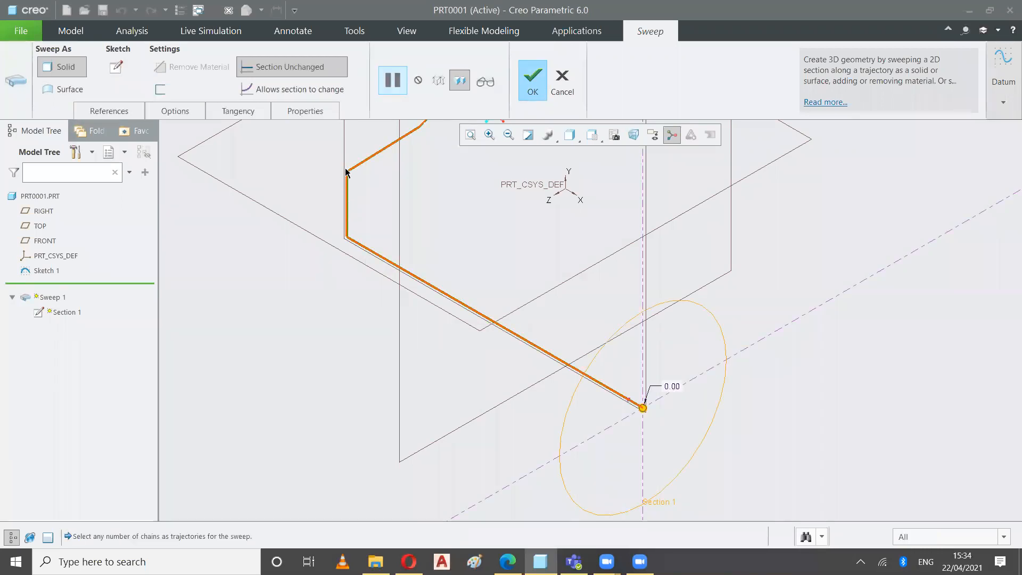
pyautogui.moveTo(678, 304); pyautogui.dragTo(675, 318)
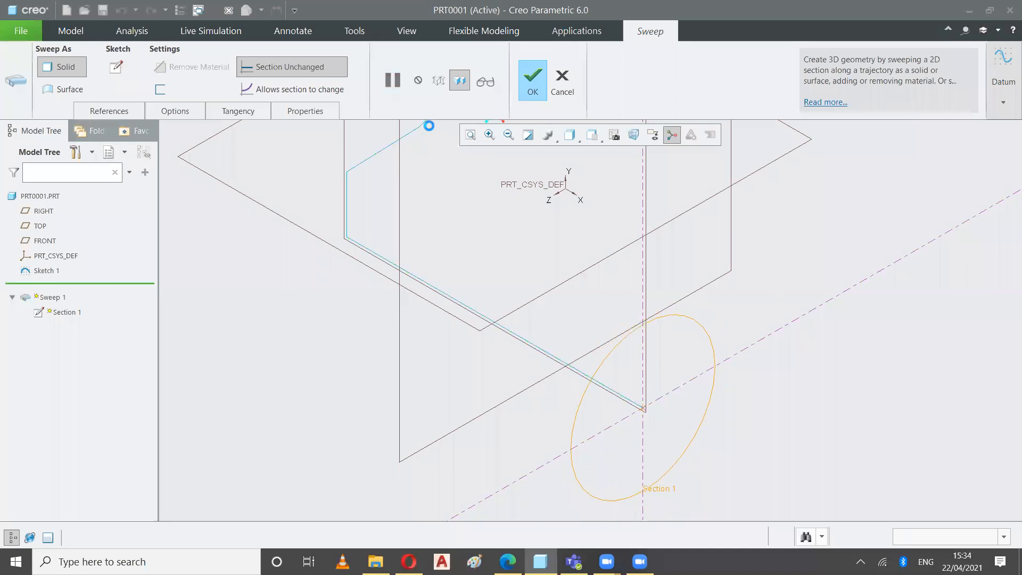
pyautogui.moveTo(683, 320); pyautogui.dragTo(663, 364)
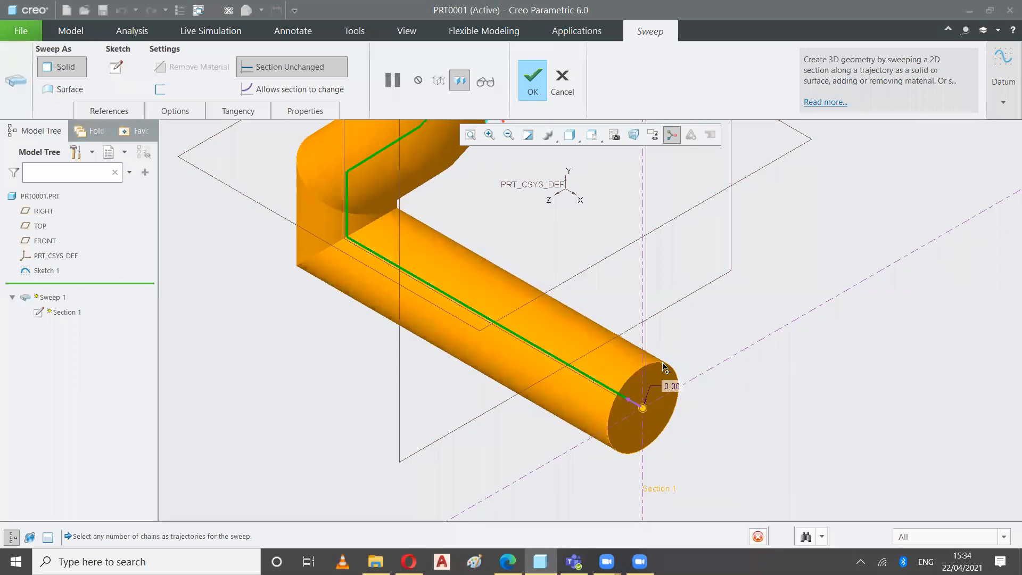
pyautogui.scroll(-2, 376, 202)
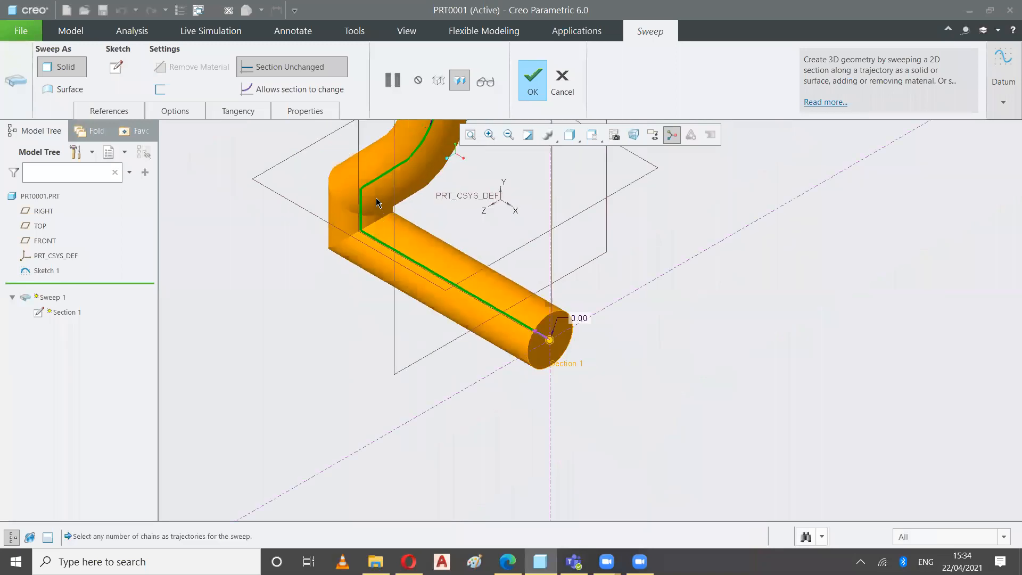
pyautogui.scroll(3, 377, 203)
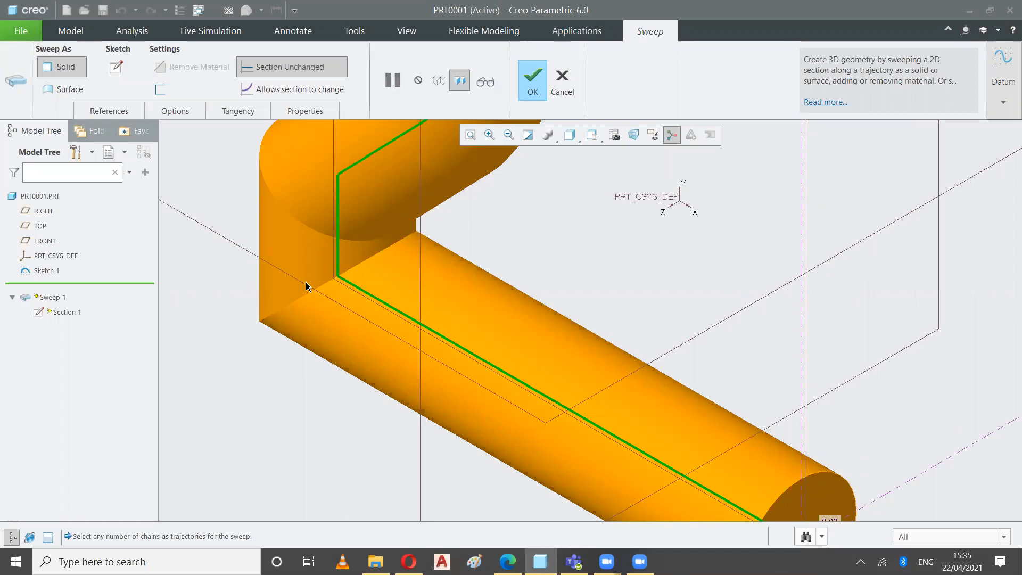
pyautogui.moveTo(498, 222); pyautogui.dragTo(548, 289, button='middle')
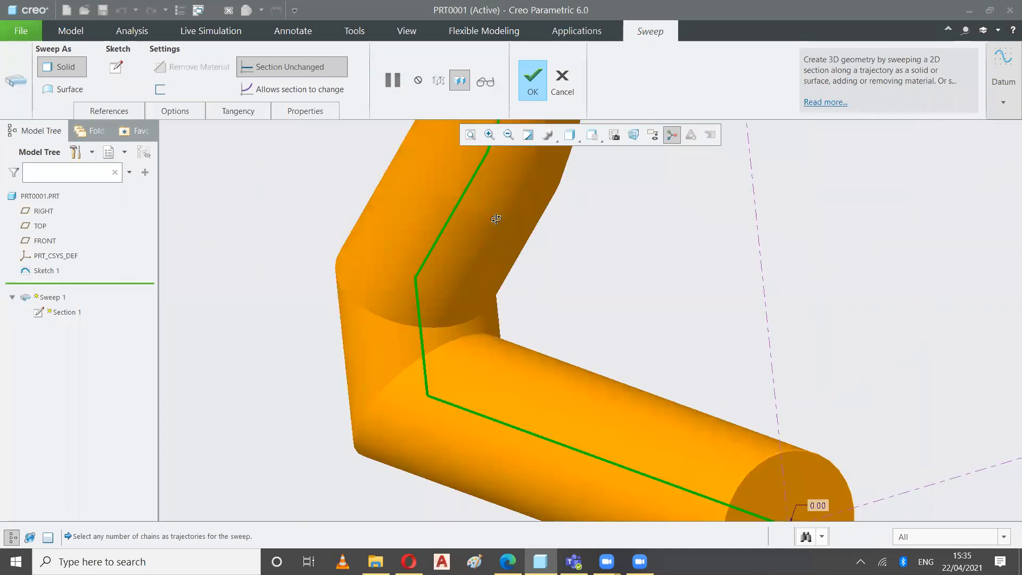
pyautogui.click(469, 134)
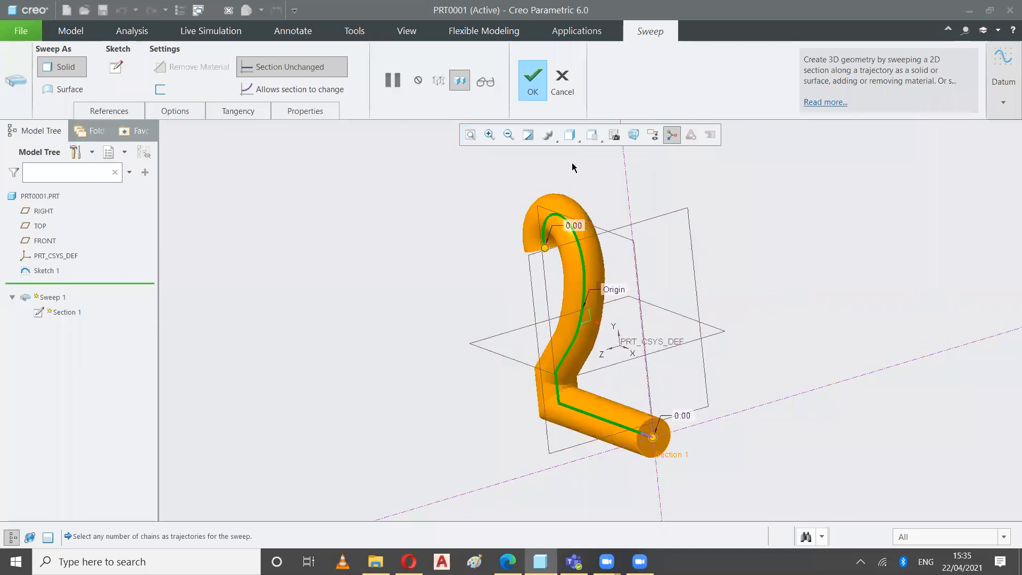
# Shrink the section circle at the trajectory's start to a very thin rod in Standard Orientation and complete the sweep
pyautogui.click(593, 135)
pyautogui.click(557, 152)
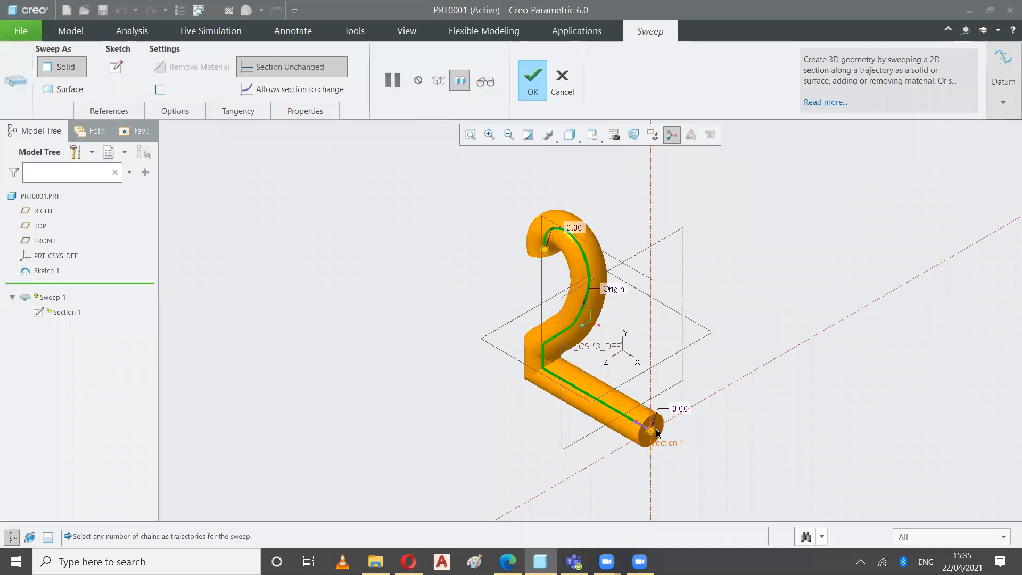
pyautogui.scroll(-3, 657, 432)
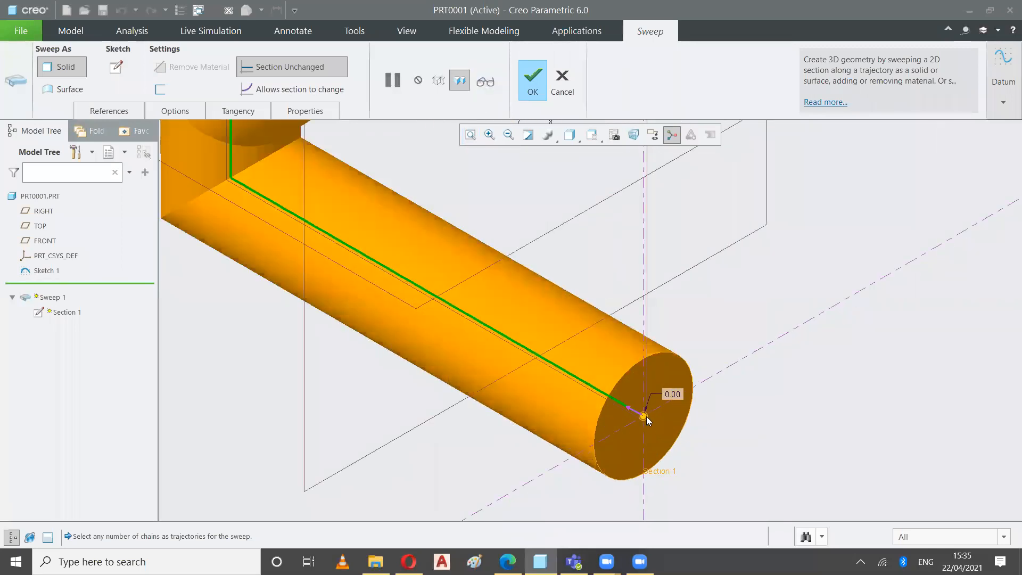
pyautogui.scroll(-1, 646, 419)
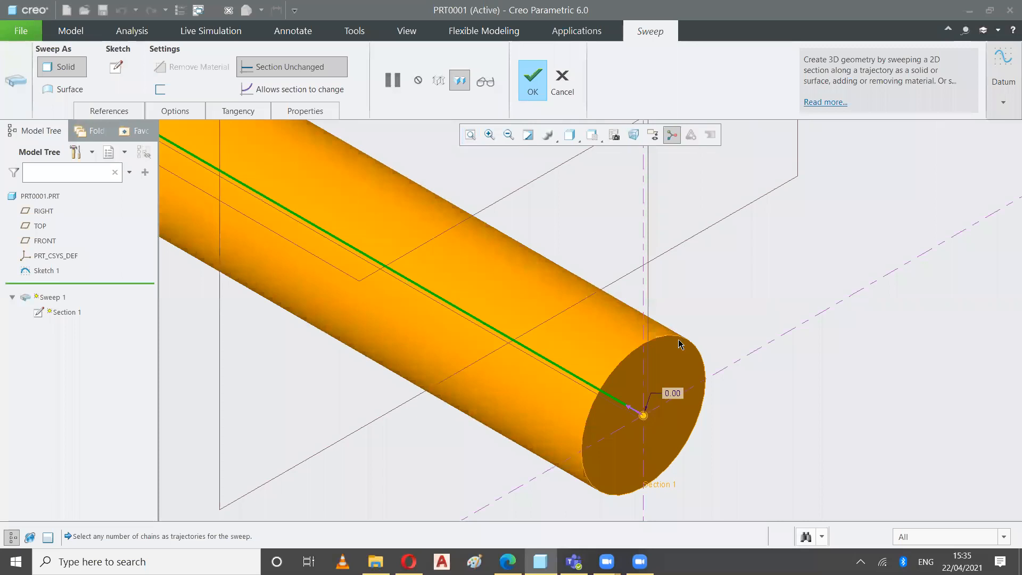
pyautogui.moveTo(678, 337); pyautogui.dragTo(648, 419)
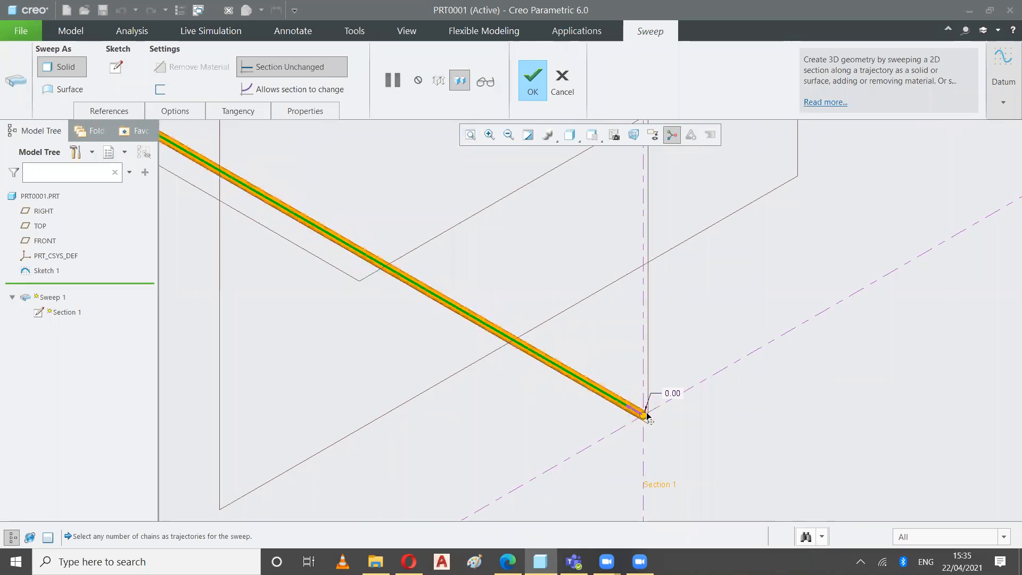
pyautogui.click(531, 85)
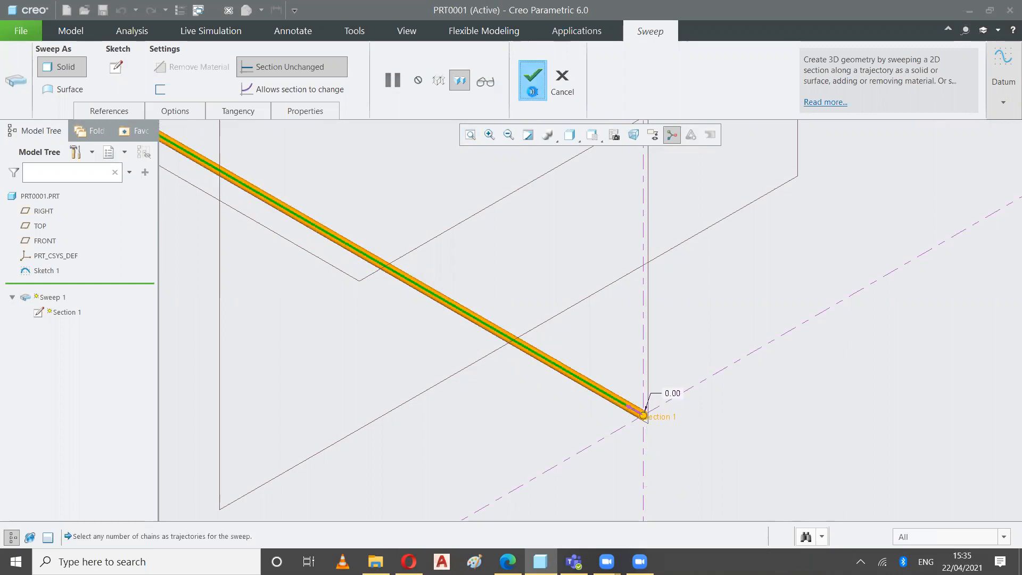
# Refit the thin figure-2 sweep in the FRONT view and expand Sweep 1 to show its section and sketch
pyautogui.click(469, 135)
pyautogui.click(591, 135)
pyautogui.click(489, 208)
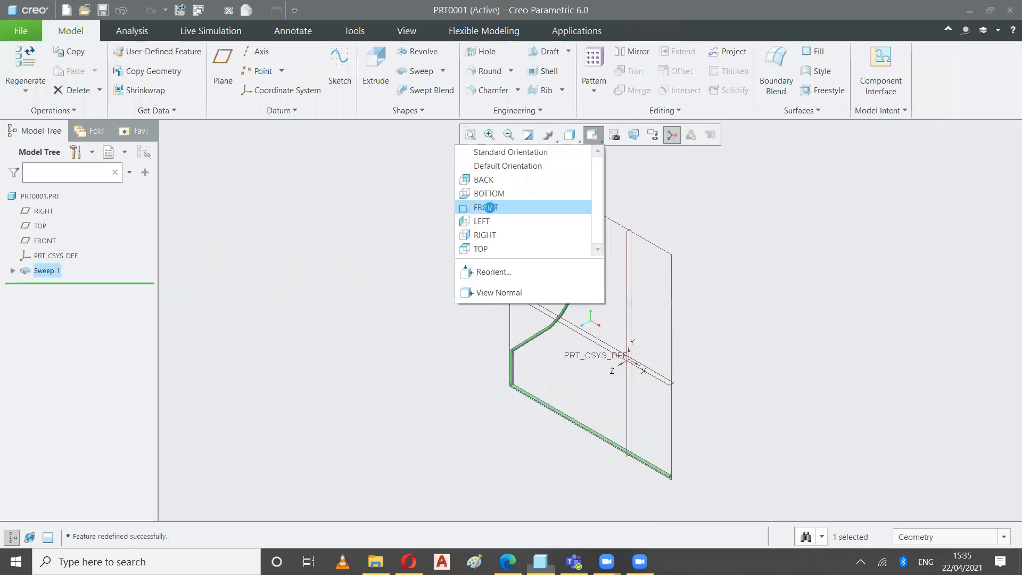
pyautogui.click(408, 276)
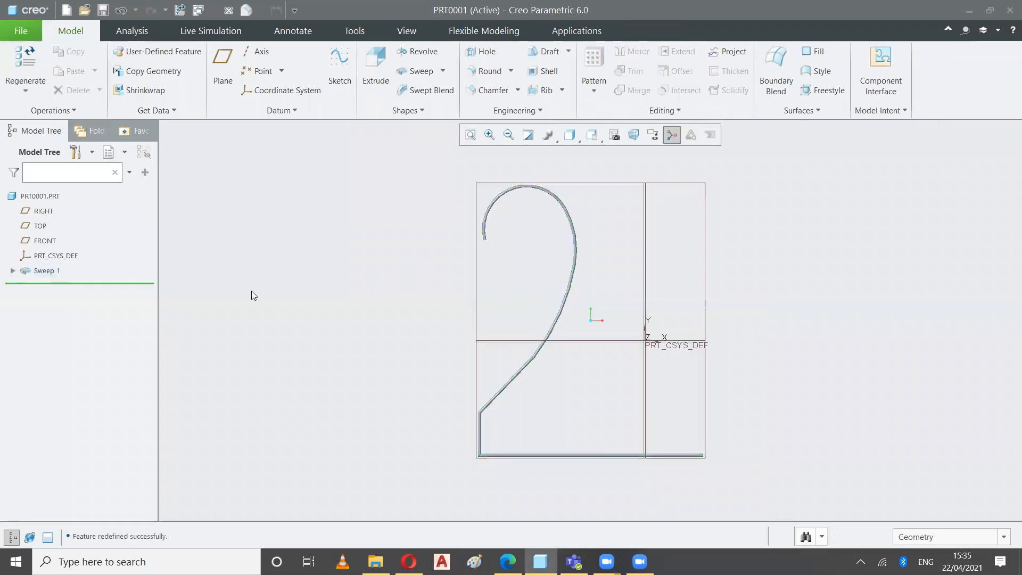
pyautogui.click(12, 271)
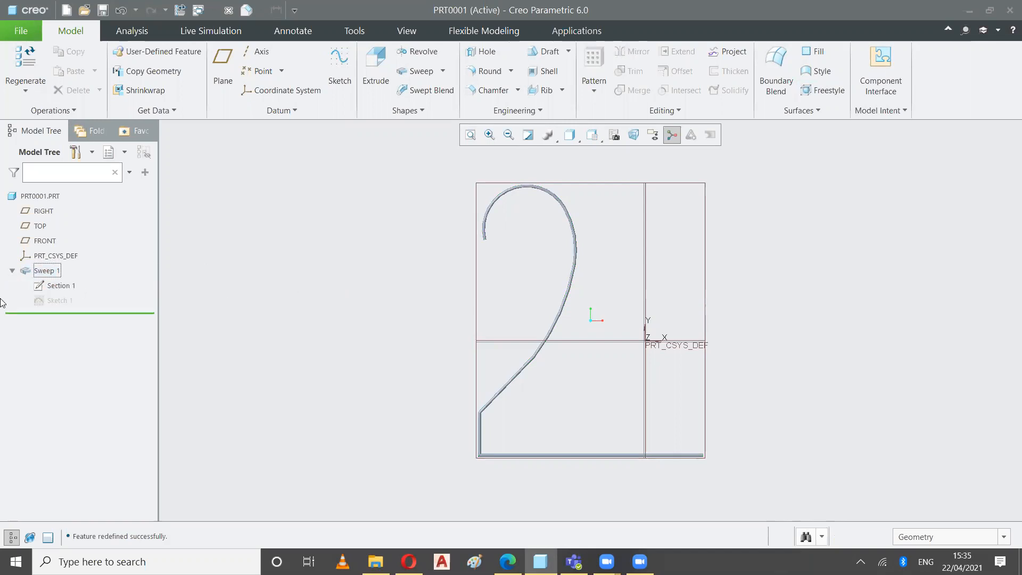
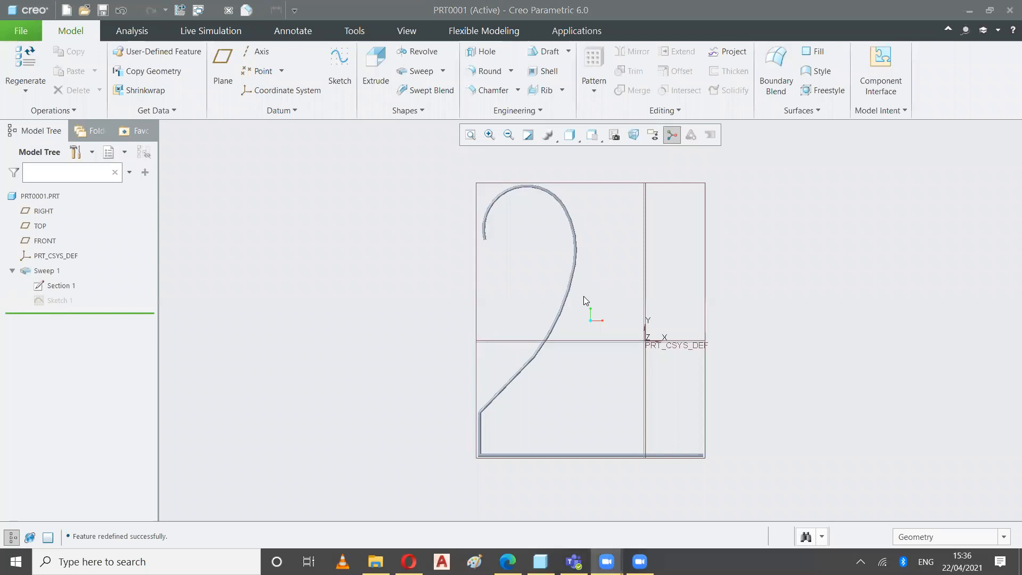
pyautogui.click(633, 557)
pyautogui.click(572, 372)
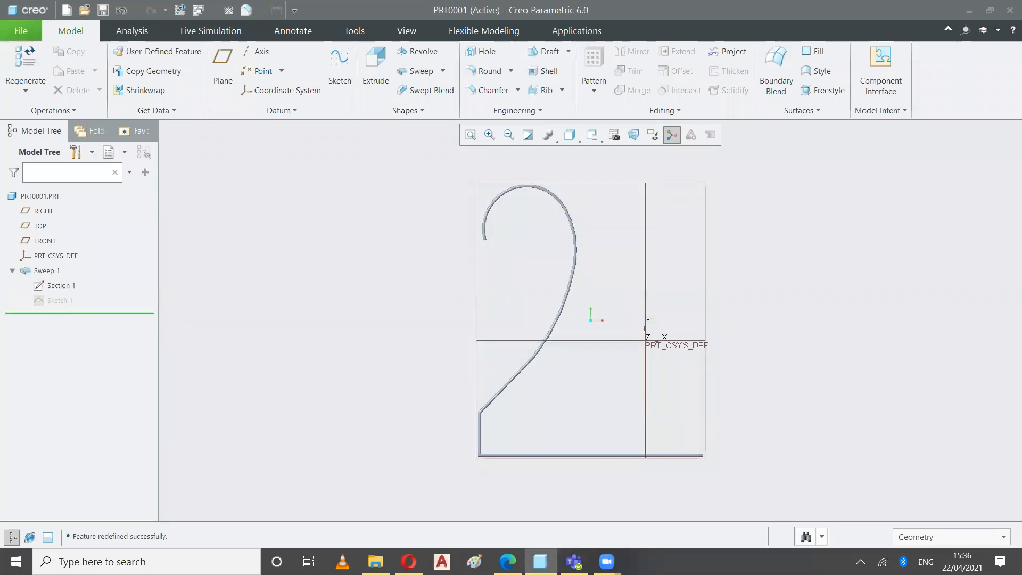
pyautogui.moveTo(605, 557)
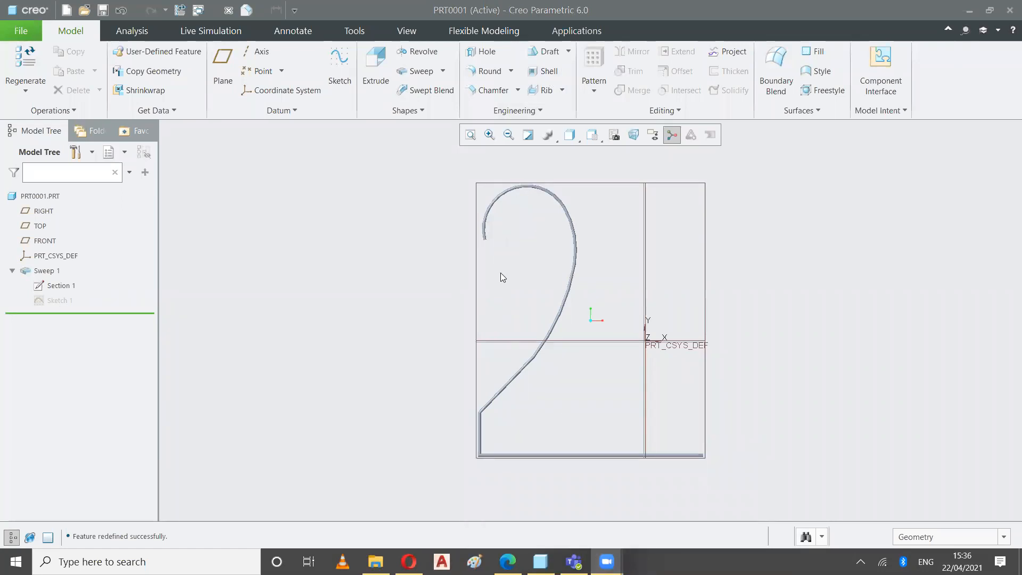
pyautogui.click(594, 136)
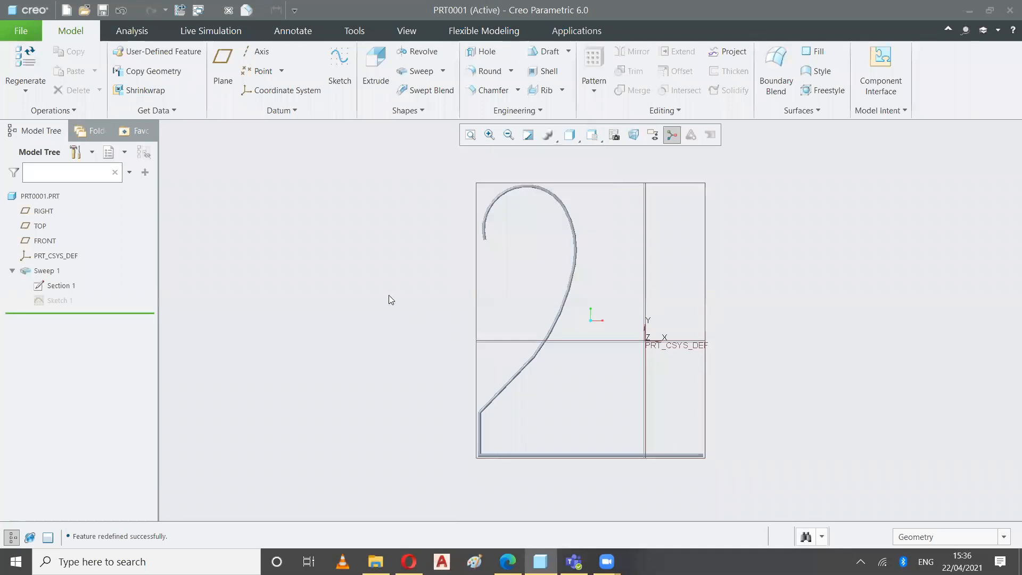
# Highlight the figure-2 trajectory sketch in Standard Orientation and look over the variants of the Sweep tool
pyautogui.click(59, 300)
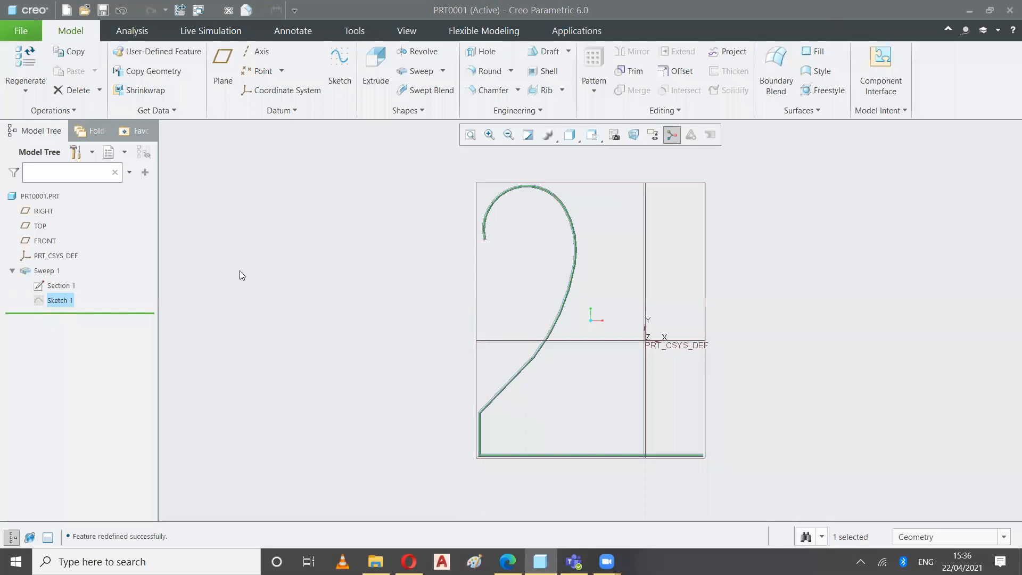
pyautogui.click(594, 139)
pyautogui.click(549, 150)
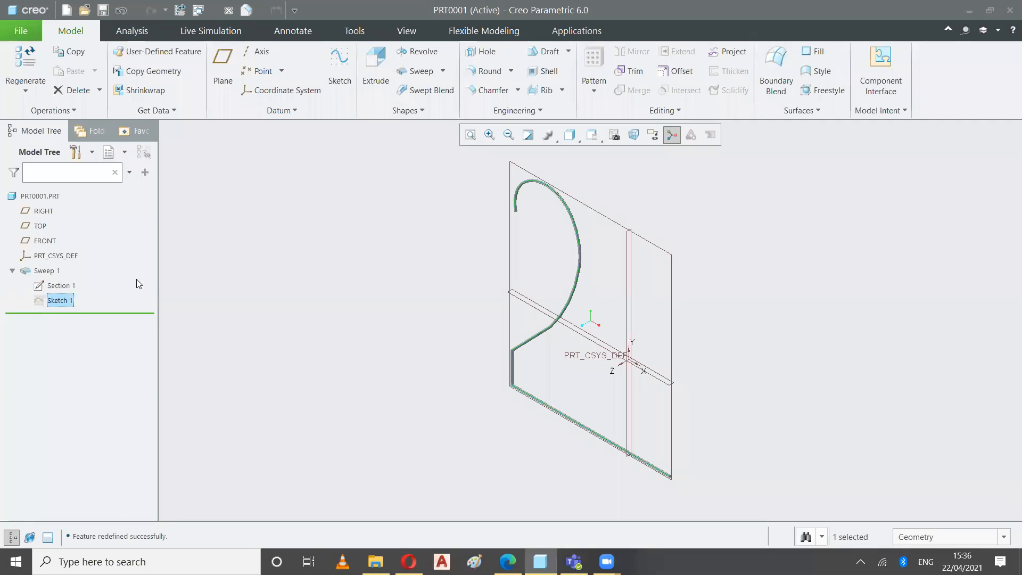
pyautogui.click(442, 71)
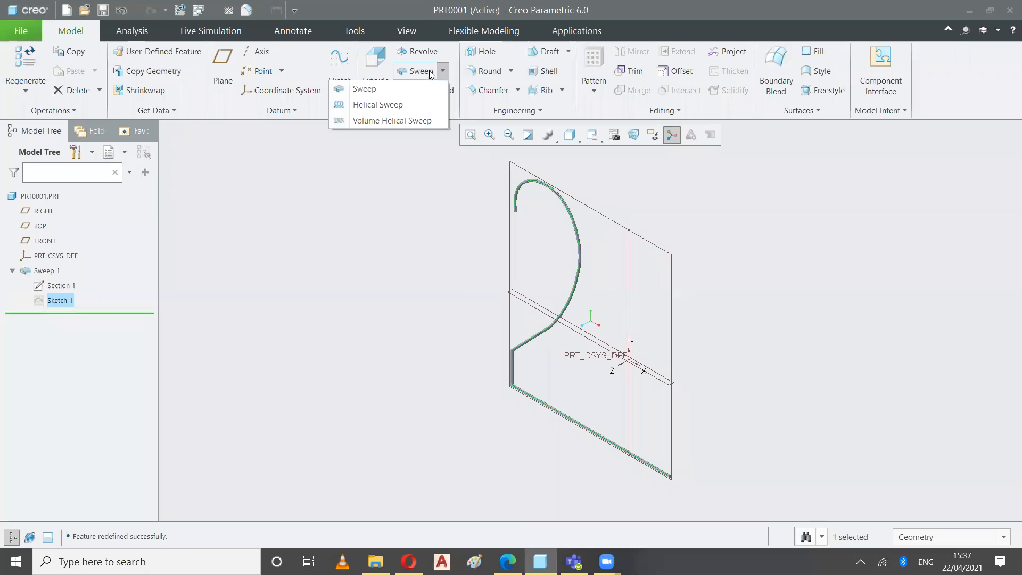
pyautogui.click(285, 244)
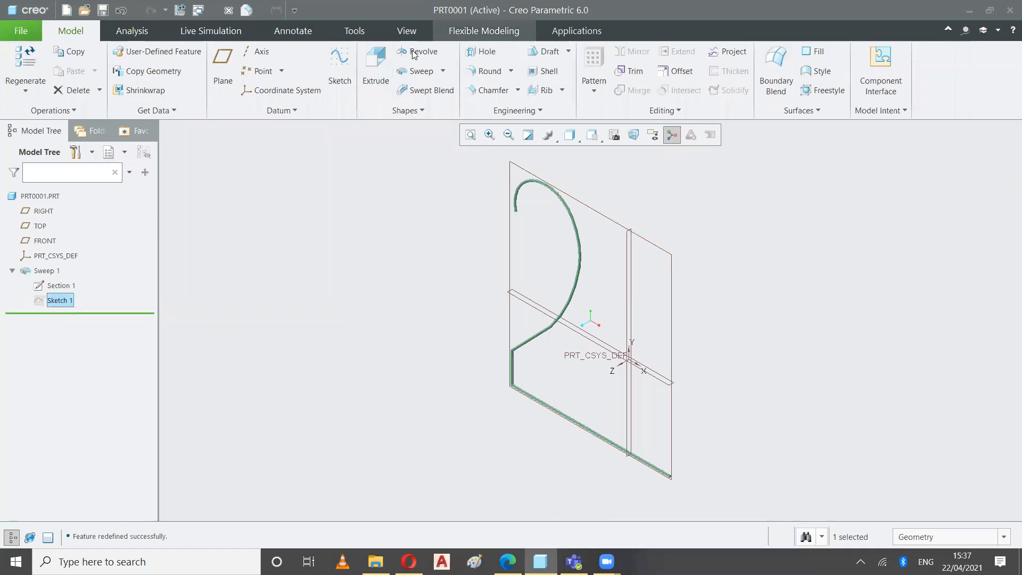
pyautogui.click(395, 230)
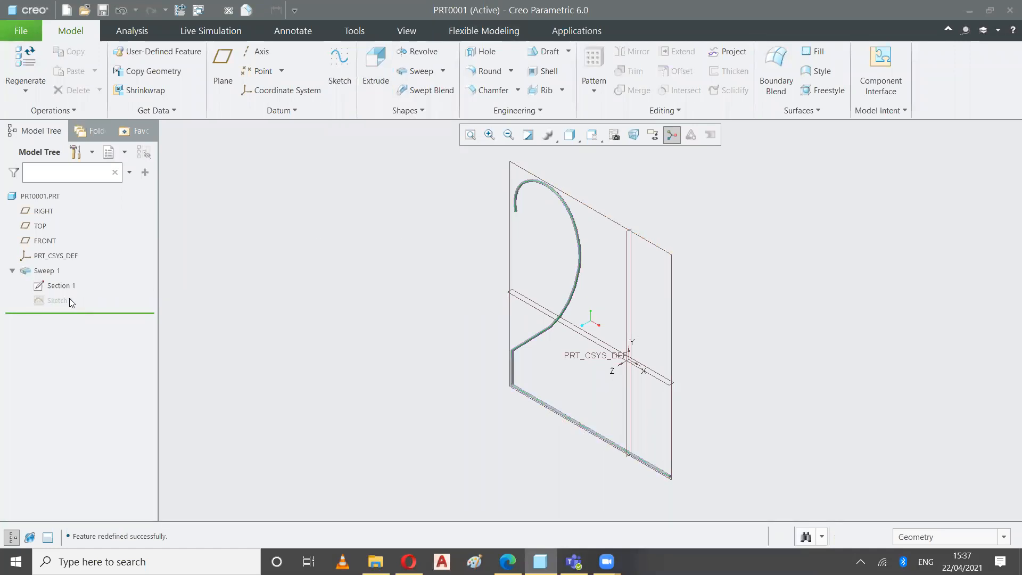
# Delete Sweep 1 together with its section and trajectory sketch
pyautogui.click(52, 285)
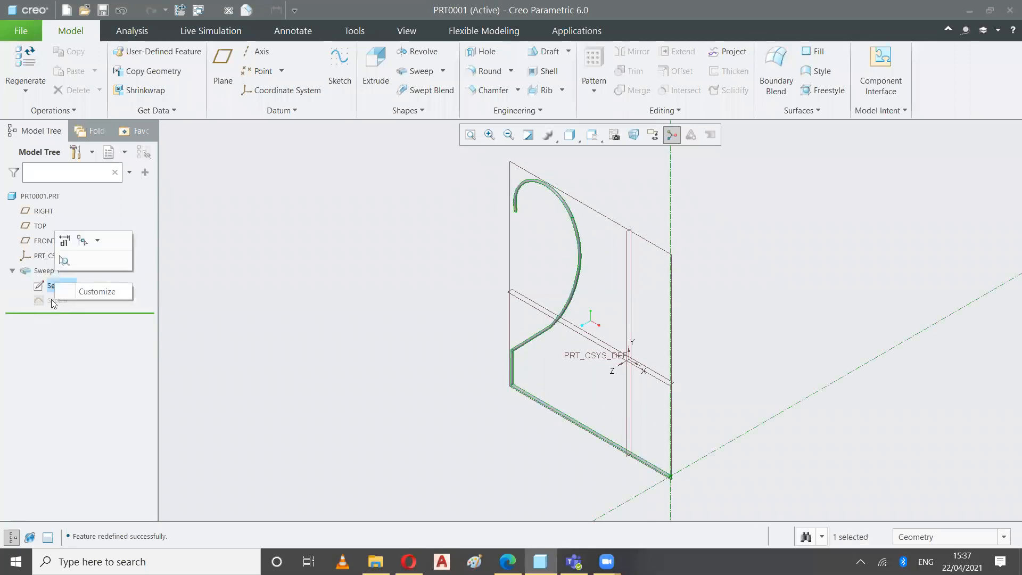
pyautogui.rightClick(51, 299)
pyautogui.click(85, 373)
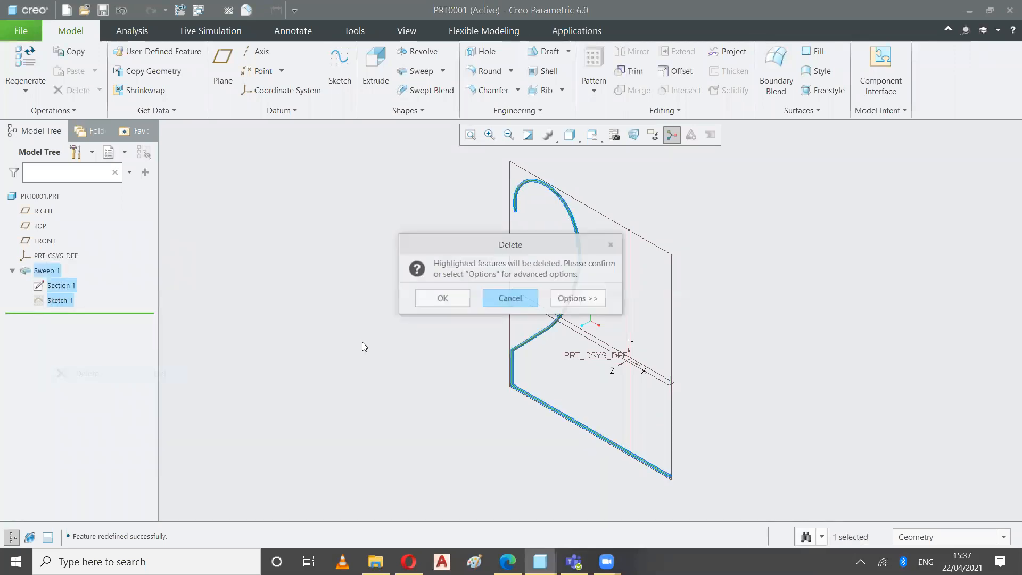
pyautogui.click(427, 302)
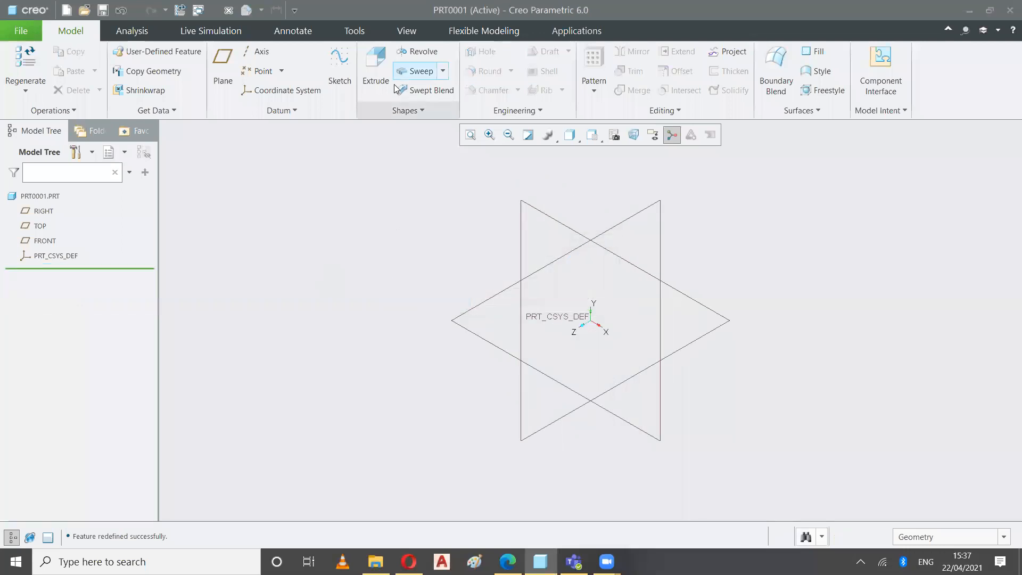
# Switch to File Explorer and locate the Ortho and 3D combined exercises PDF in the AutoCAD Lab (MD-I Lab) Data folder
pyautogui.click(375, 562)
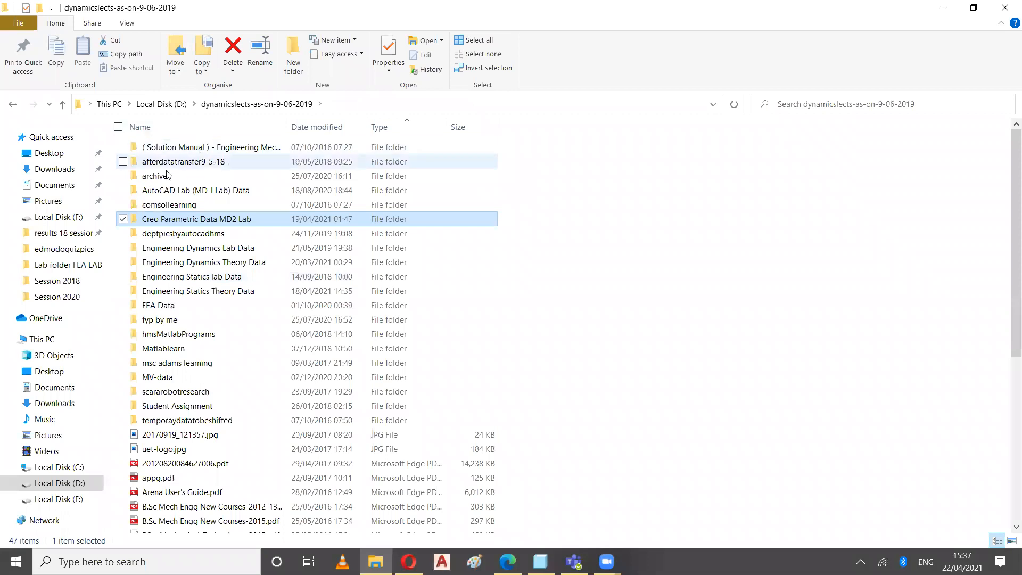
pyautogui.click(162, 192)
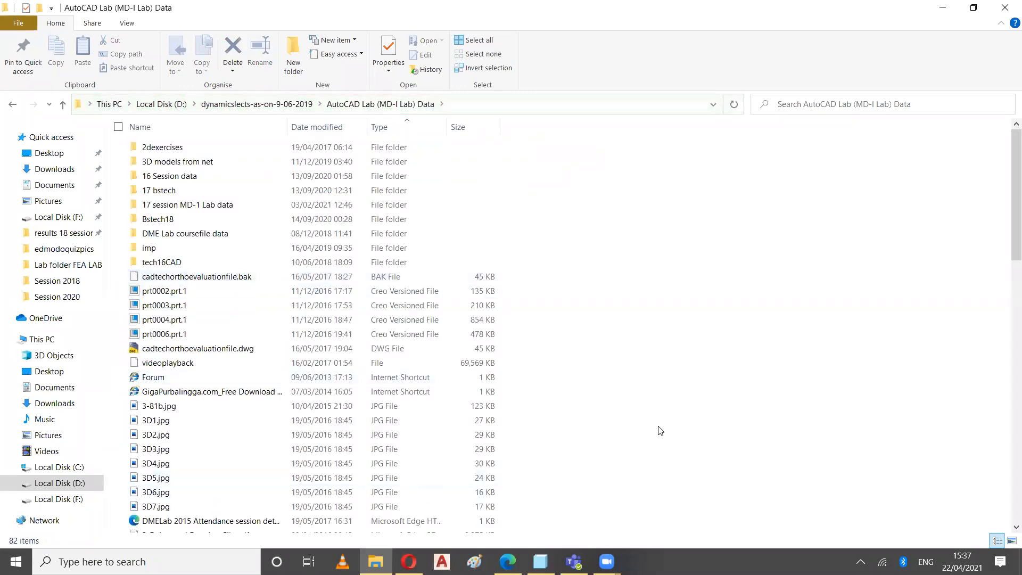
pyautogui.scroll(-4, 659, 432)
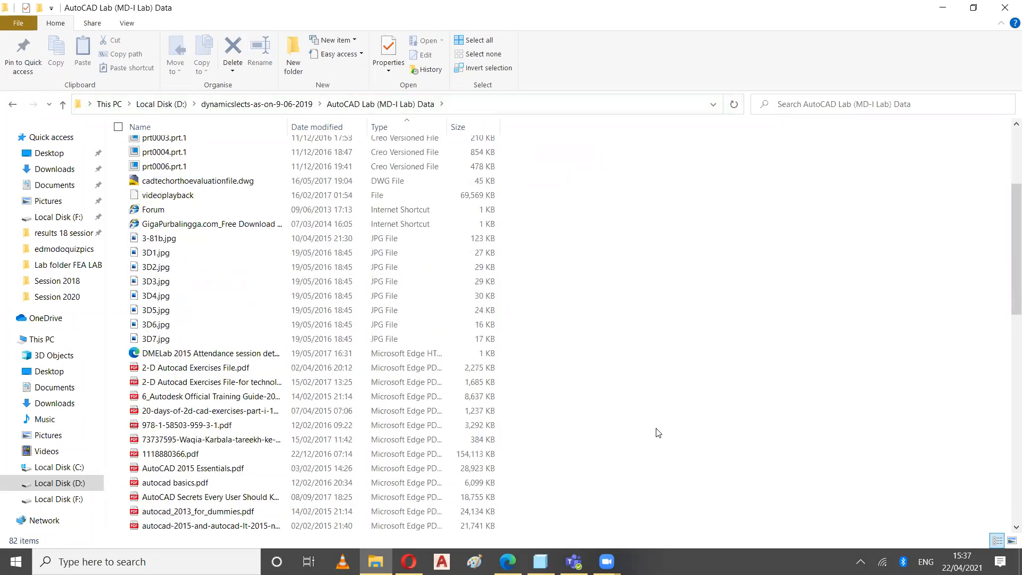
pyautogui.scroll(-1, 658, 433)
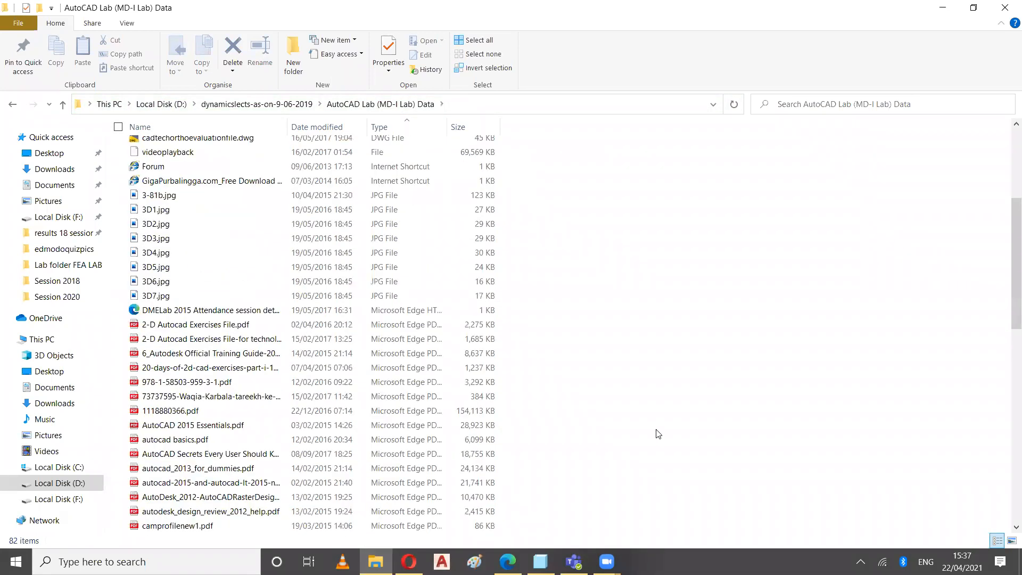
pyautogui.scroll(-3, 657, 435)
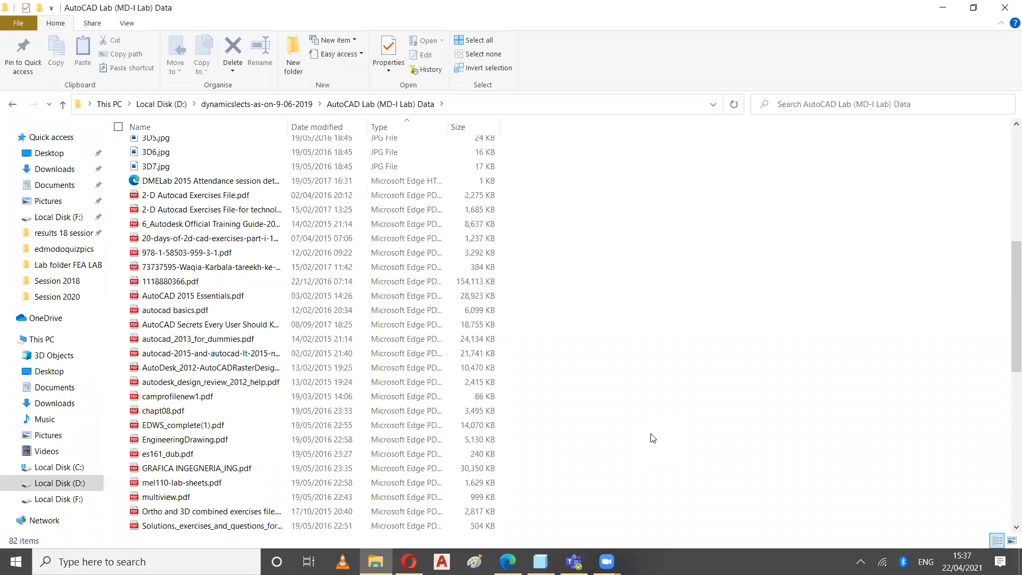
pyautogui.scroll(-3, 651, 439)
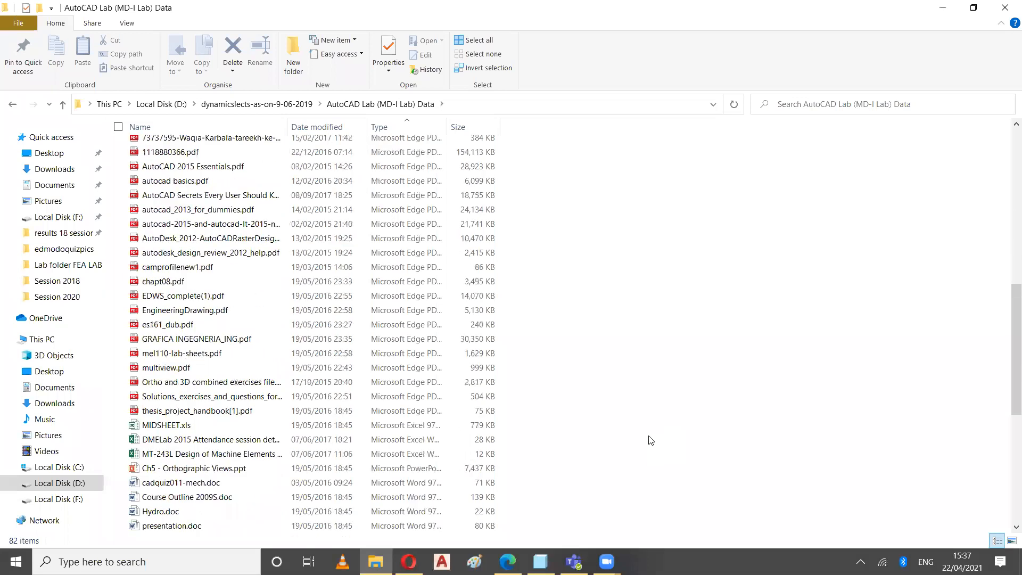
pyautogui.doubleClick(213, 383)
# Switch to the Opera browser and bring up WhatsApp Web for sharing the exercises PDF
pyautogui.moveTo(445, 496); pyautogui.dragTo(409, 563)
pyautogui.moveTo(319, 403); pyautogui.dragTo(93, 14)
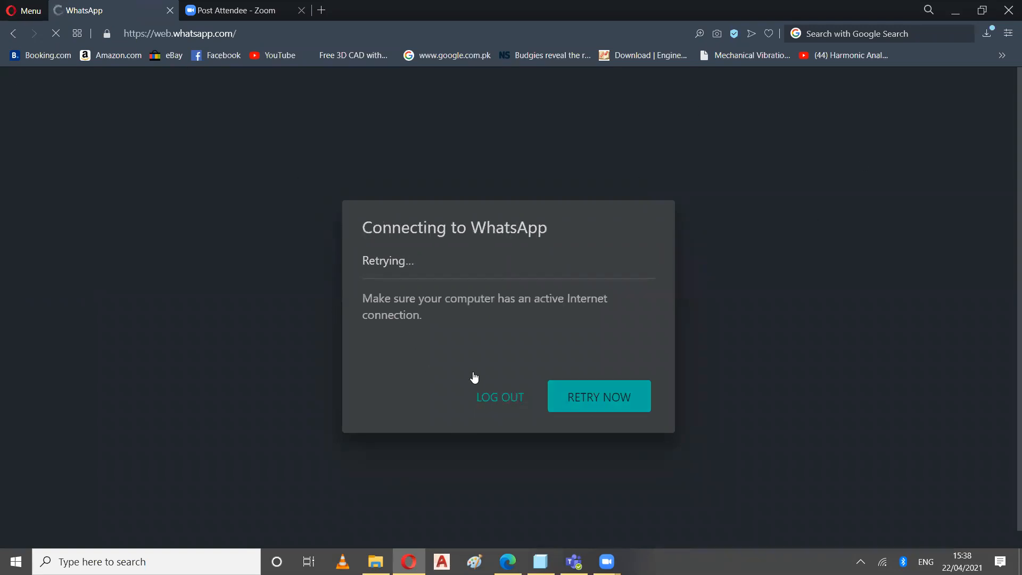
pyautogui.click(488, 398)
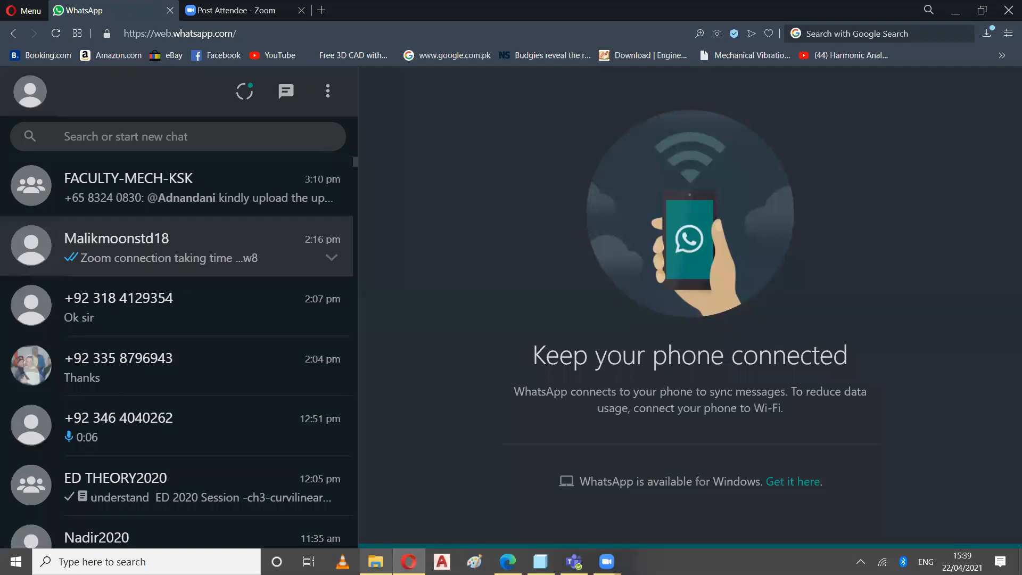
# Attach the Ortho and 3D combined exercises PDF from File Explorer to the student's WhatsApp chat and send it
pyautogui.click(376, 562)
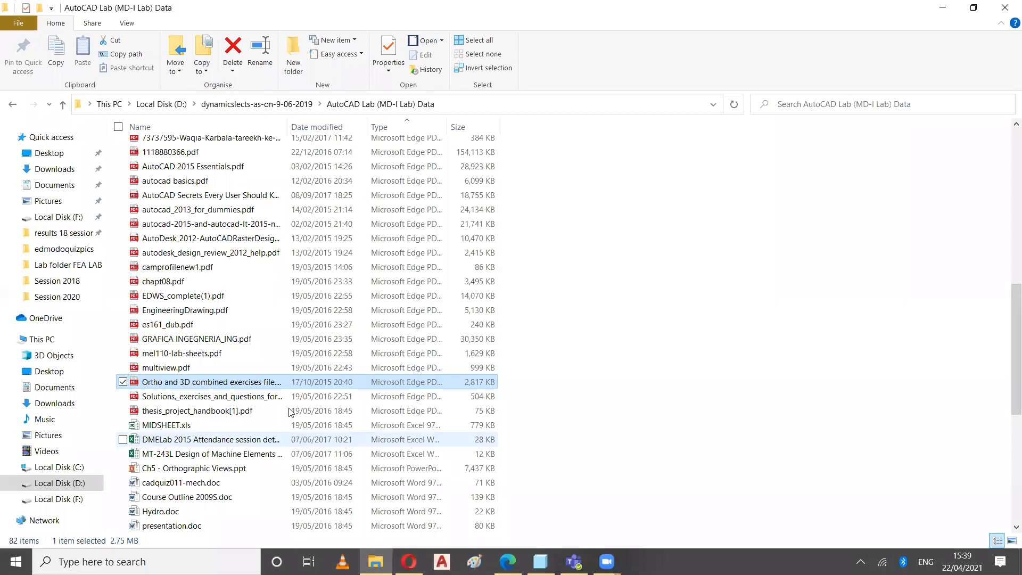
pyautogui.moveTo(267, 384); pyautogui.dragTo(409, 563)
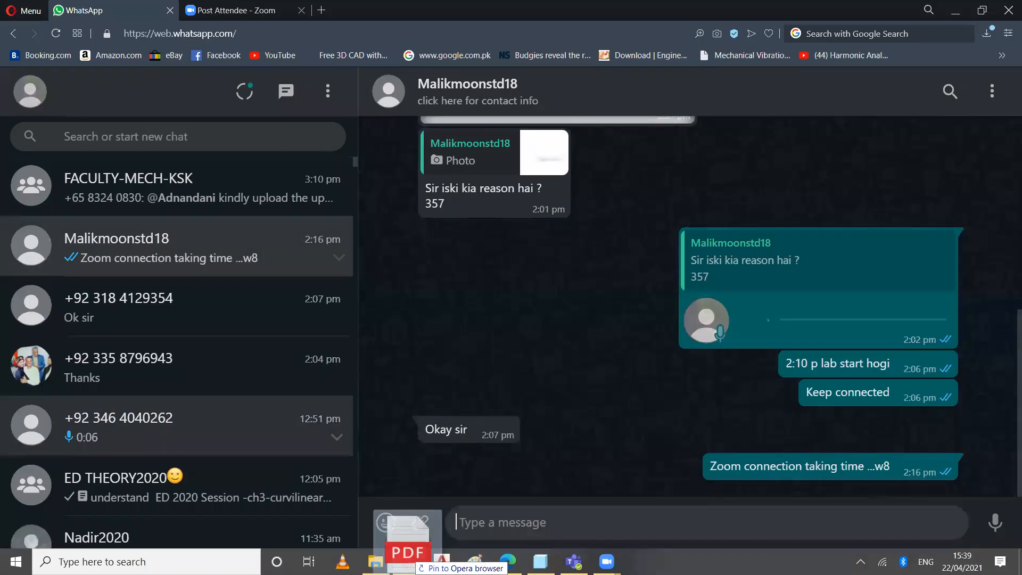
pyautogui.moveTo(549, 447); pyautogui.dragTo(548, 446)
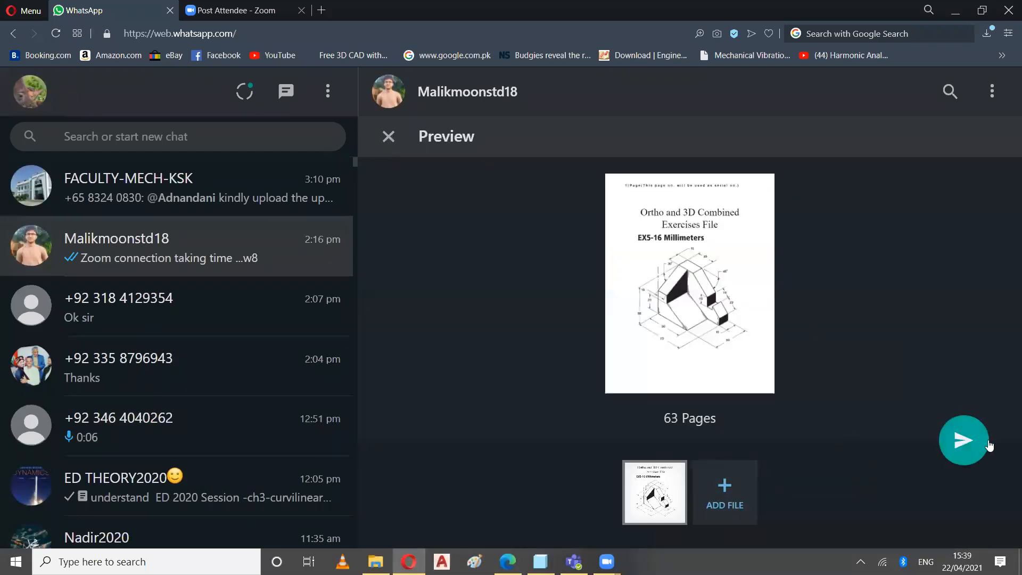
pyautogui.click(972, 447)
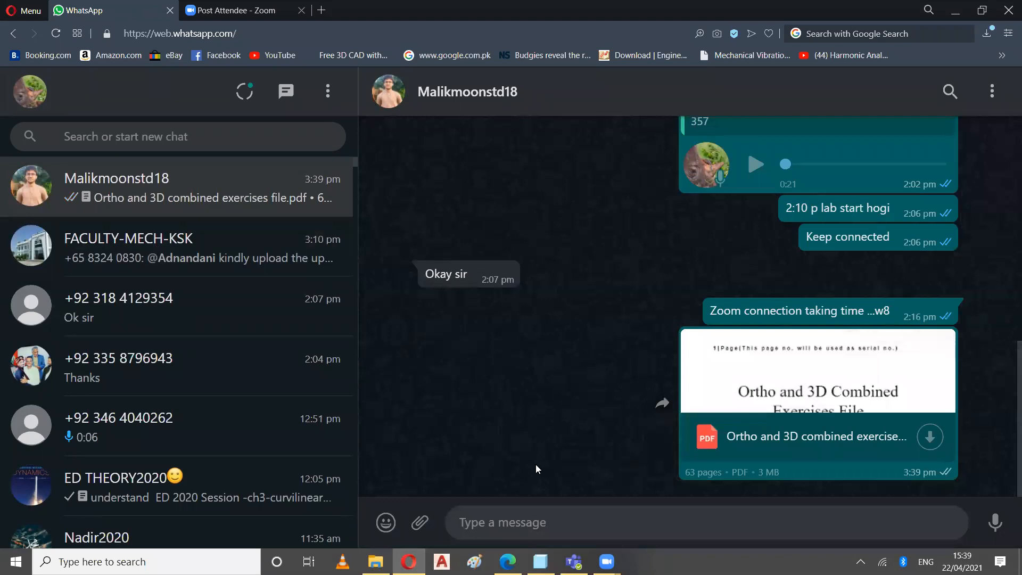
pyautogui.click(930, 437)
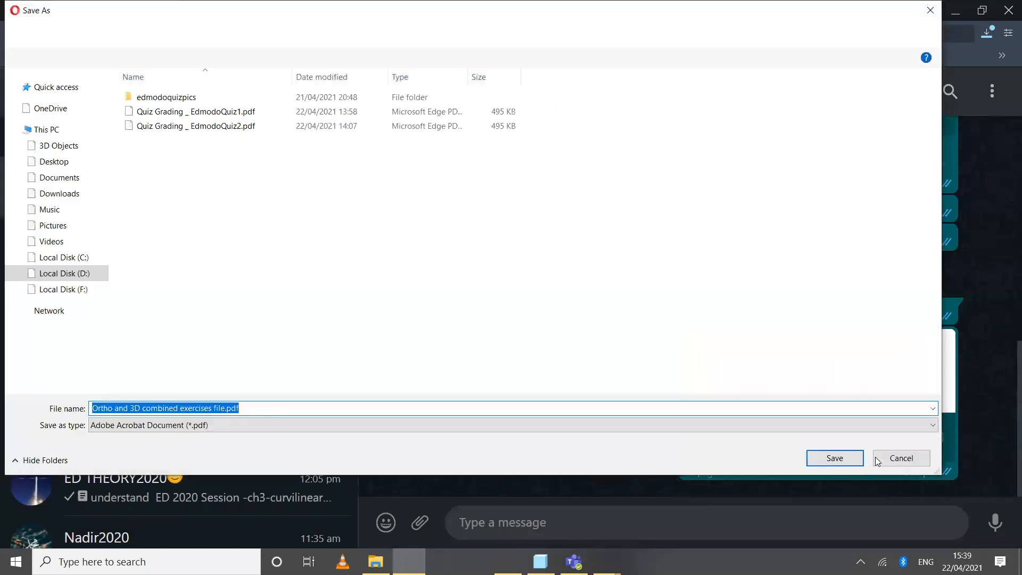
pyautogui.click(878, 457)
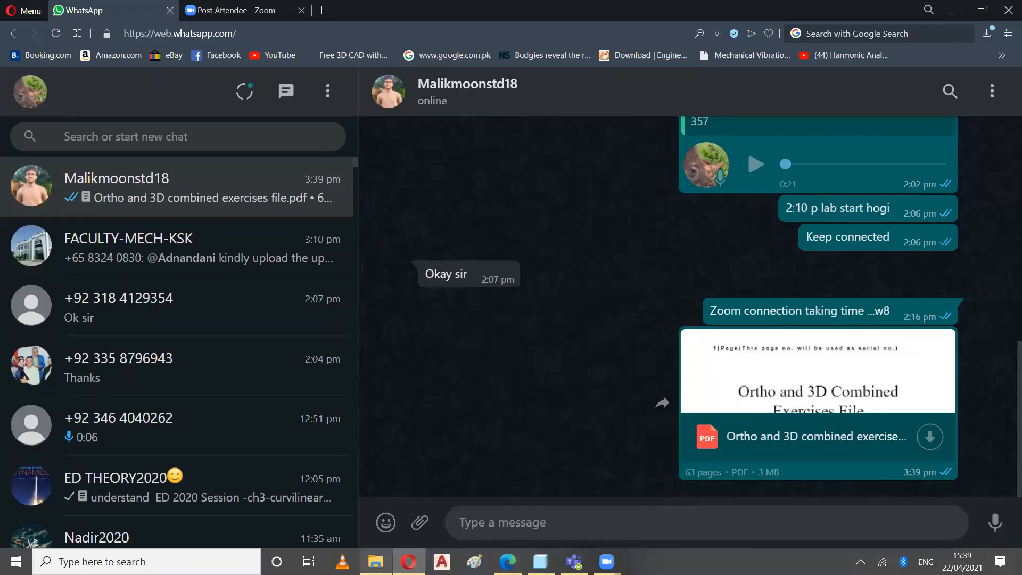
pyautogui.click(376, 561)
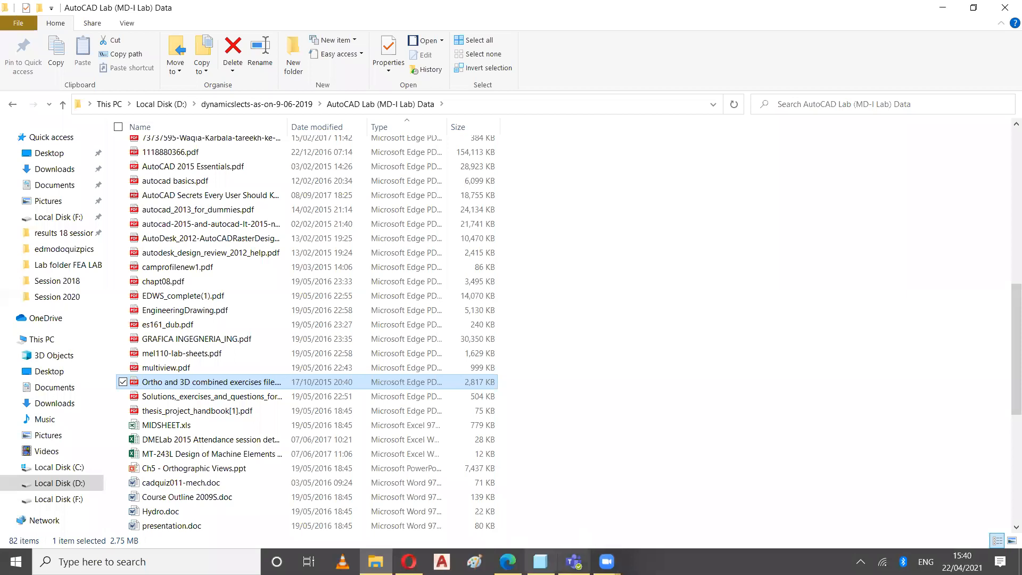
pyautogui.click(409, 562)
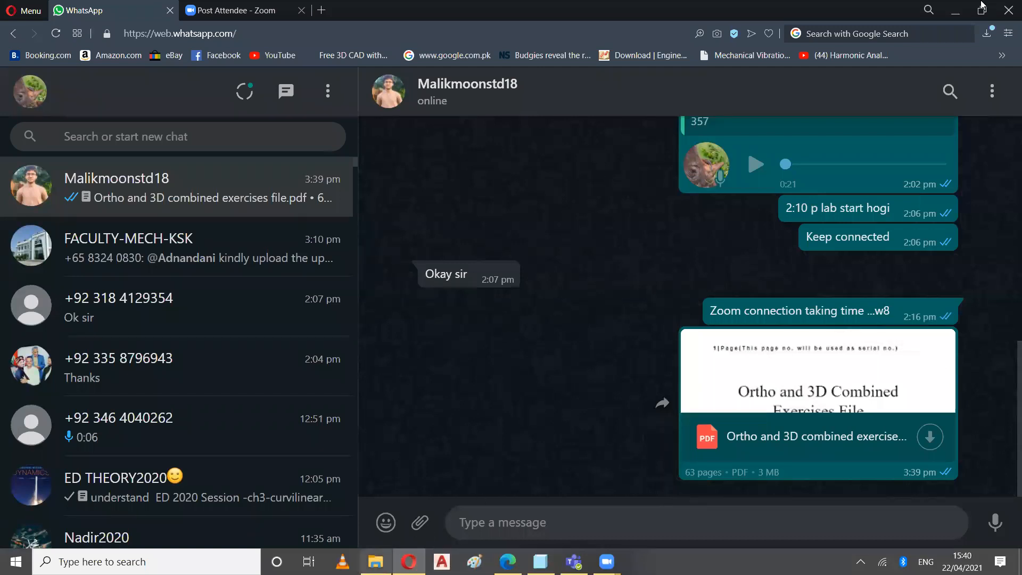
# Return to File Explorer and open the Ortho and 3D combined exercises PDF in Adobe Acrobat Reader
pyautogui.click(375, 562)
pyautogui.doubleClick(235, 382)
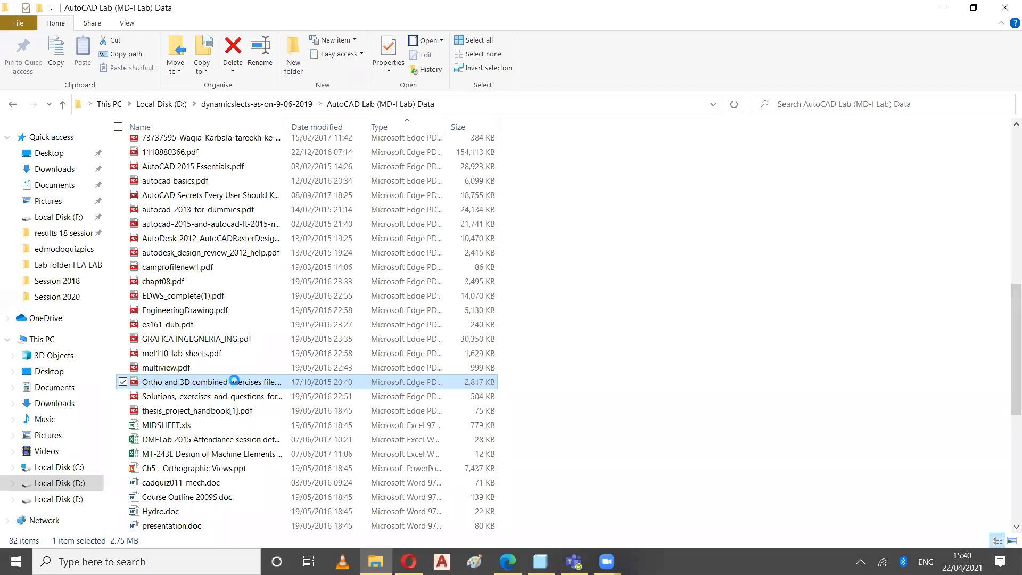
pyautogui.rightClick(236, 382)
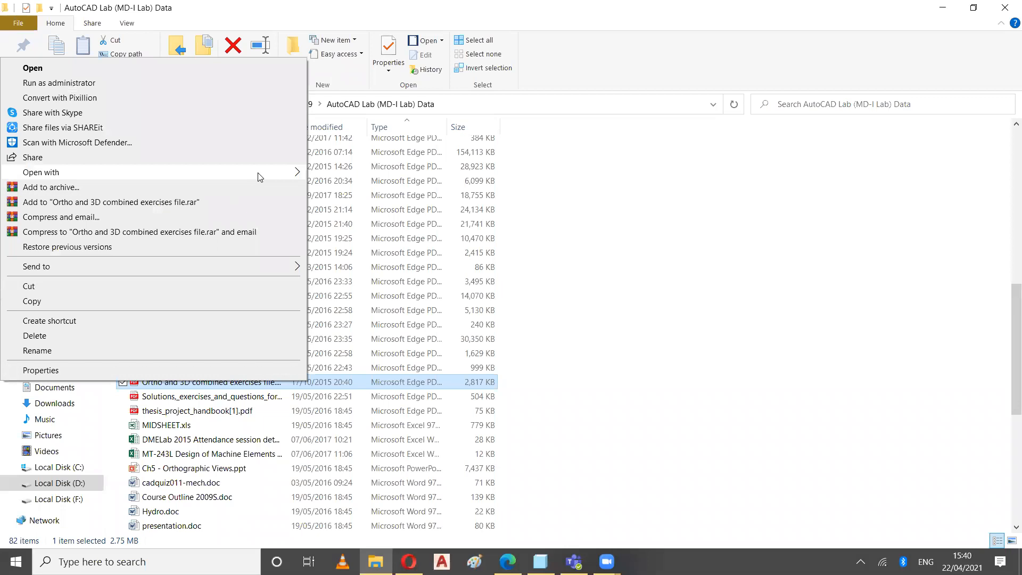
pyautogui.moveTo(259, 177)
pyautogui.click(314, 174)
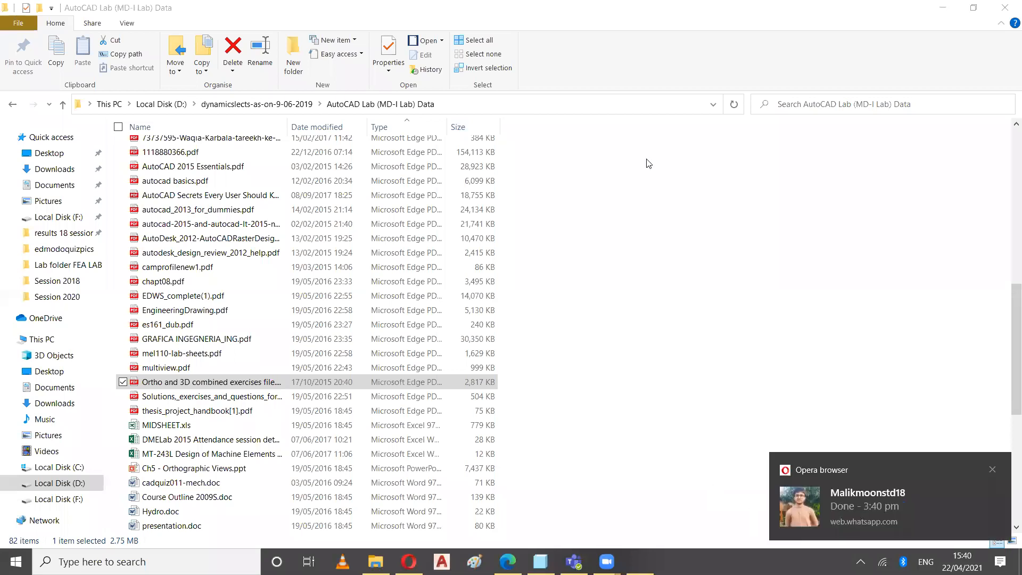
pyautogui.press('Return')
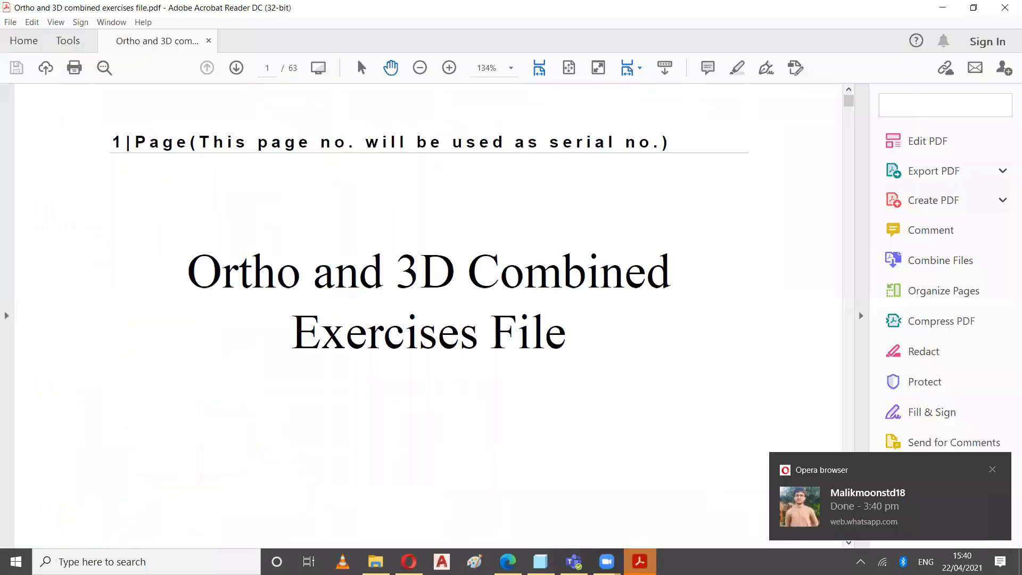
# Examine the dimensioned isometric drawing of exercise EX5-16 on page 1 in a widened page area
pyautogui.scroll(-5, 502, 309)
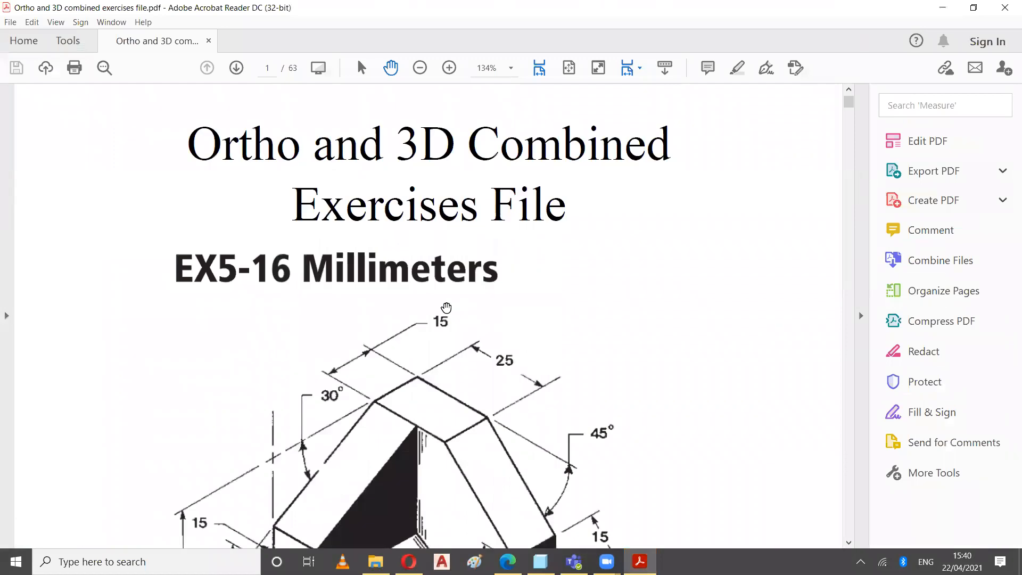
pyautogui.scroll(-10, 443, 307)
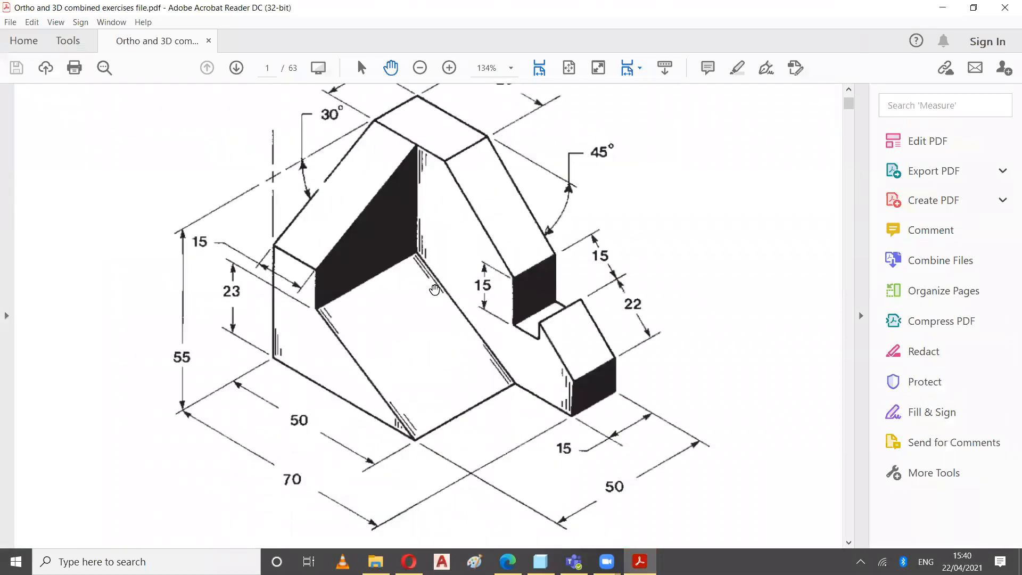
pyautogui.scroll(-3, 434, 290)
pyautogui.scroll(5, 430, 290)
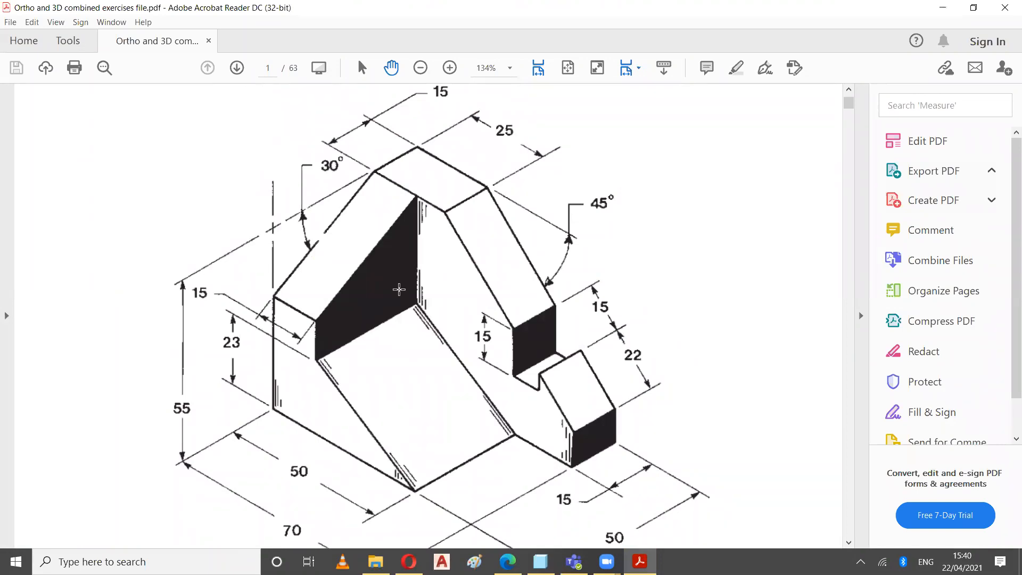
pyautogui.click(860, 315)
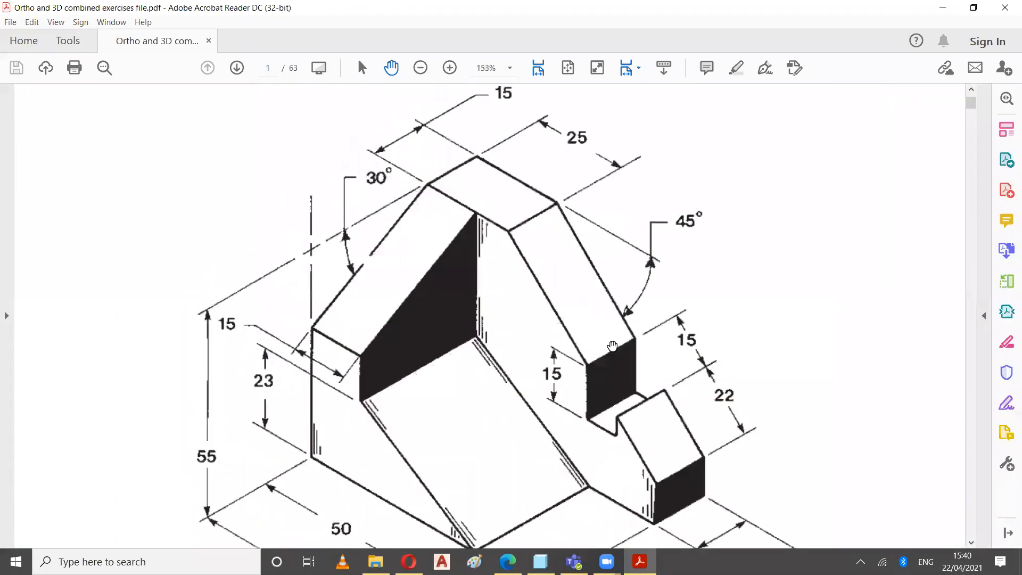
pyautogui.scroll(-2, 612, 346)
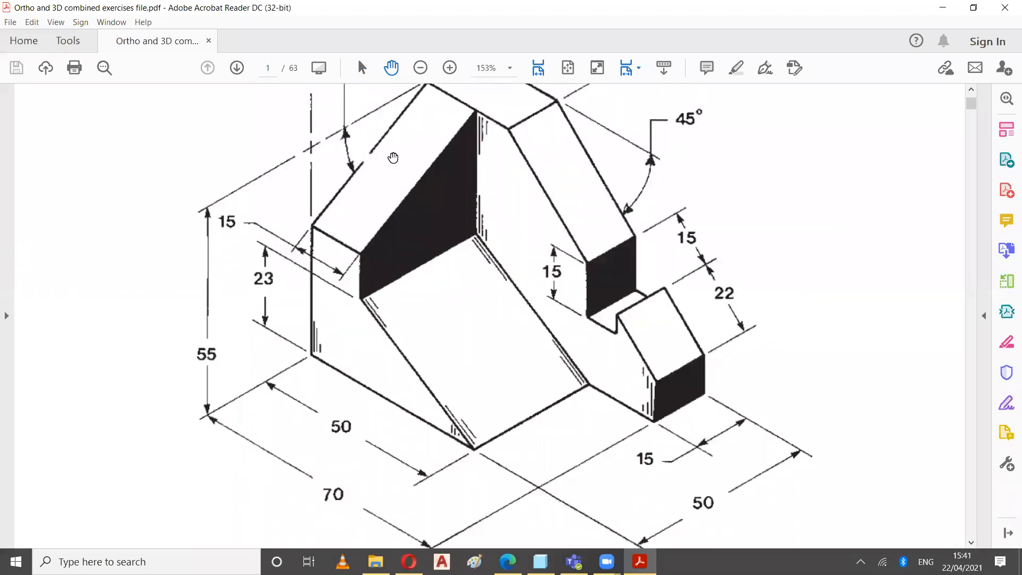
# Examine the complete dimensioned isometric drawing of EX5-16 at 100% zoom
pyautogui.scroll(2, 501, 107)
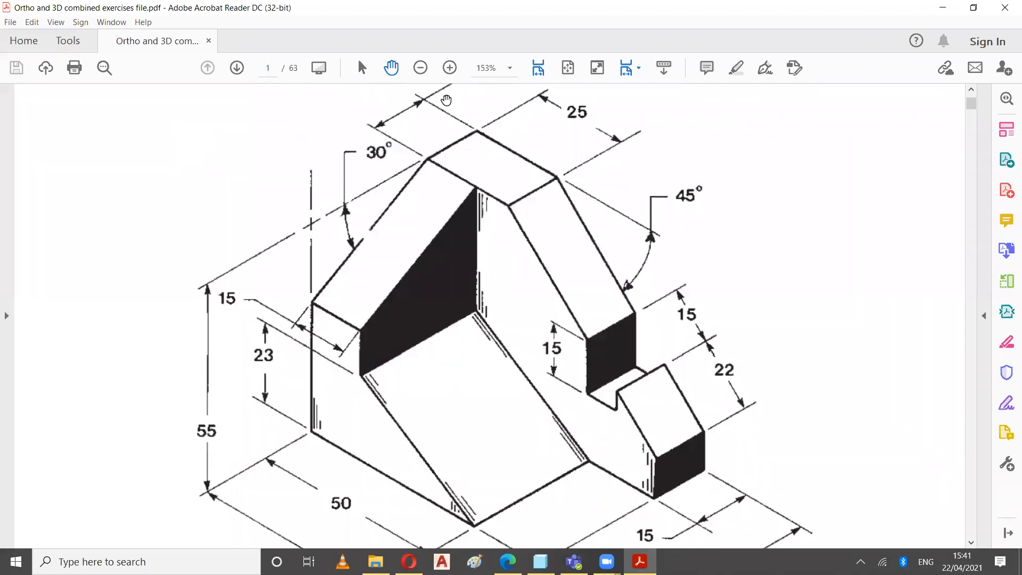
pyautogui.click(420, 68)
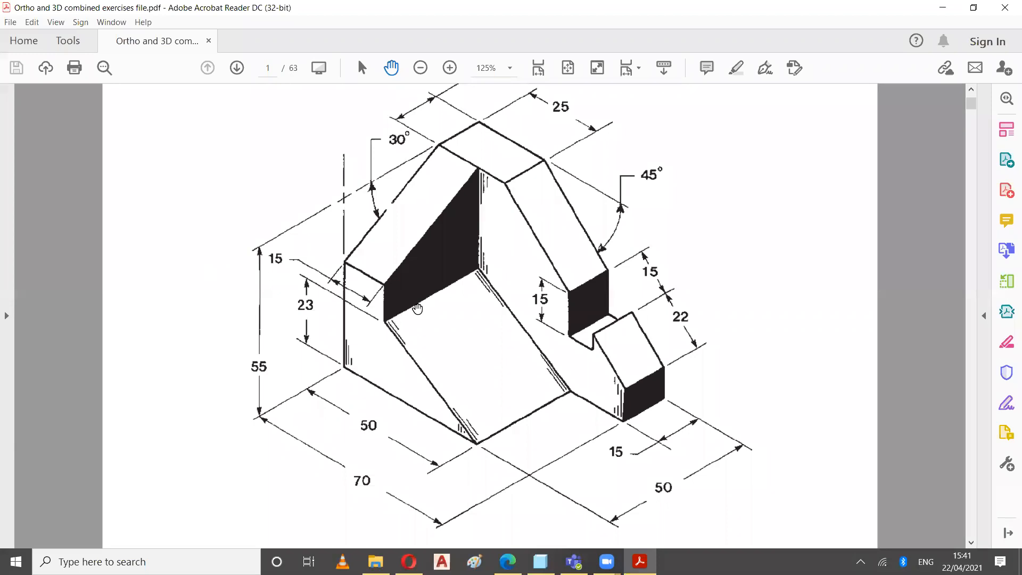
pyautogui.scroll(1, 477, 290)
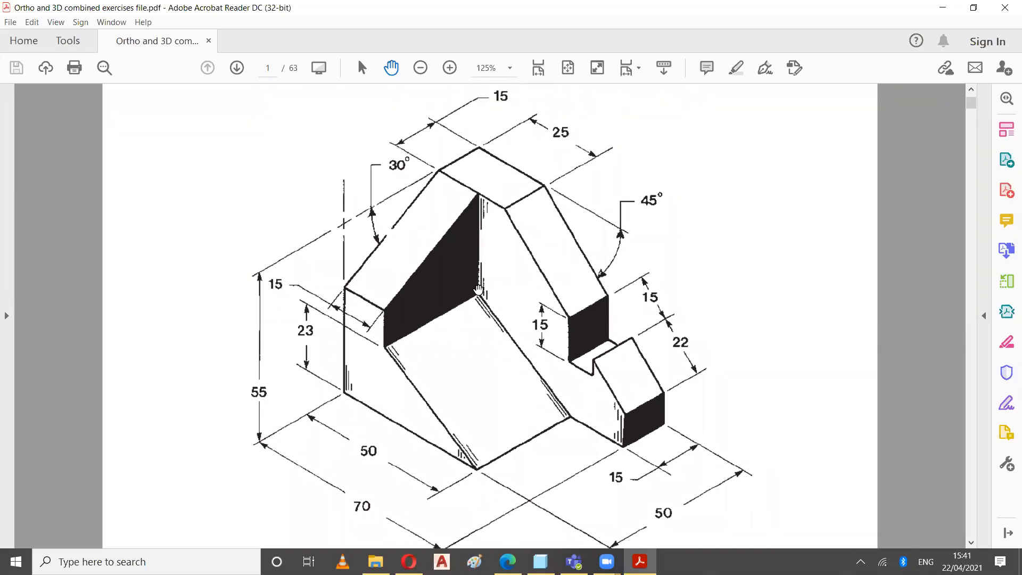
pyautogui.click(421, 68)
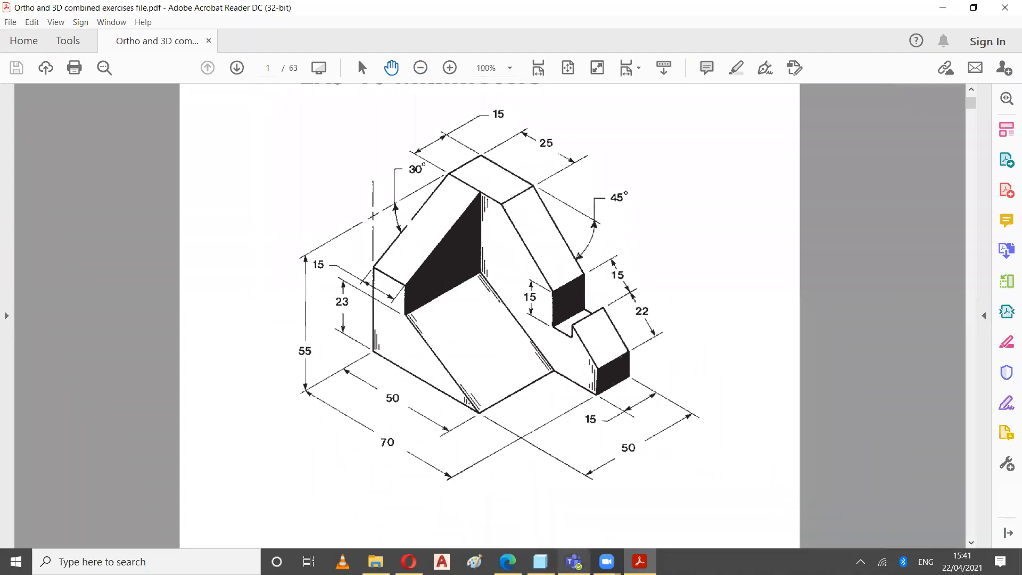
pyautogui.click(573, 561)
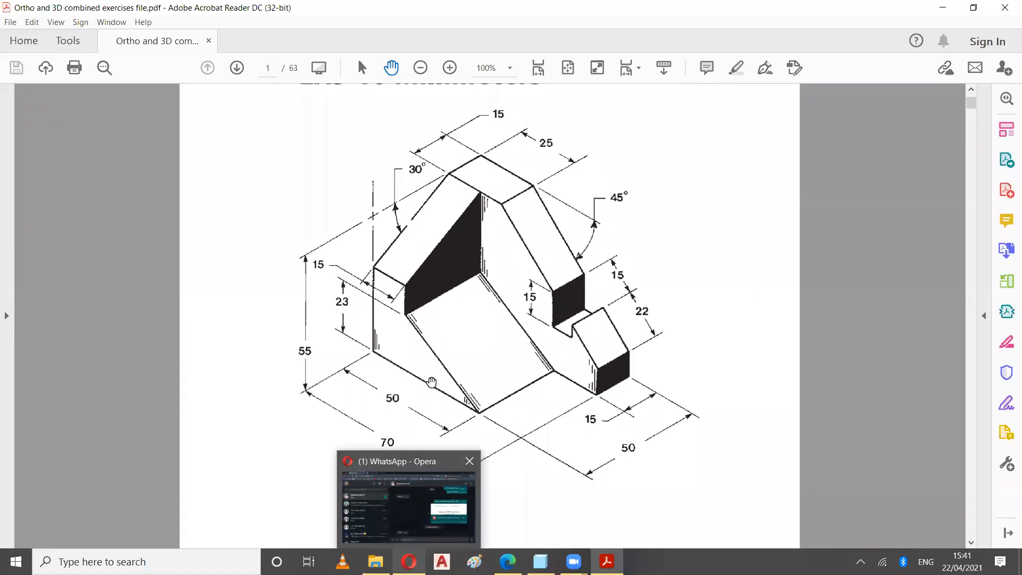
pyautogui.click(700, 231)
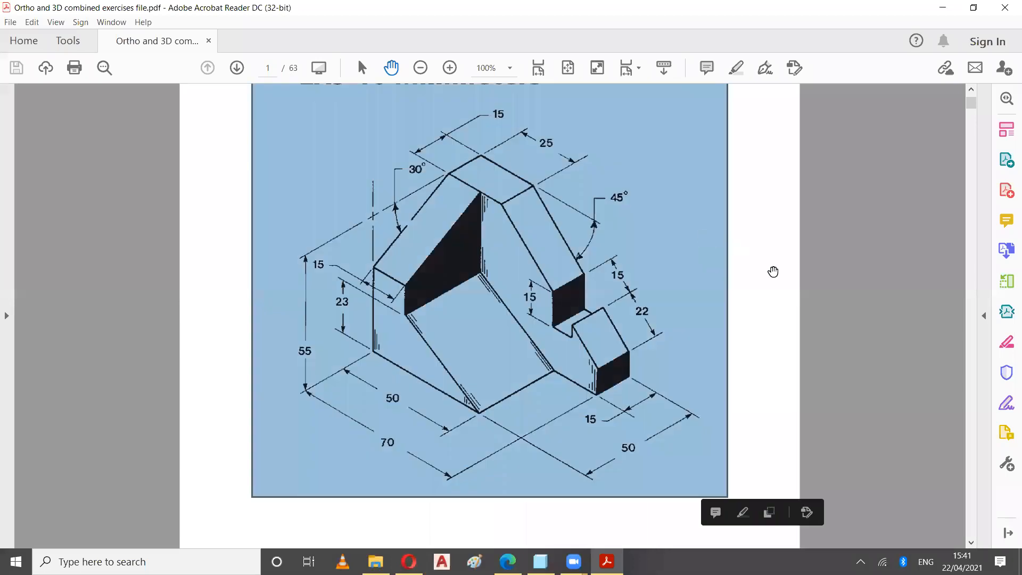
pyautogui.click(774, 271)
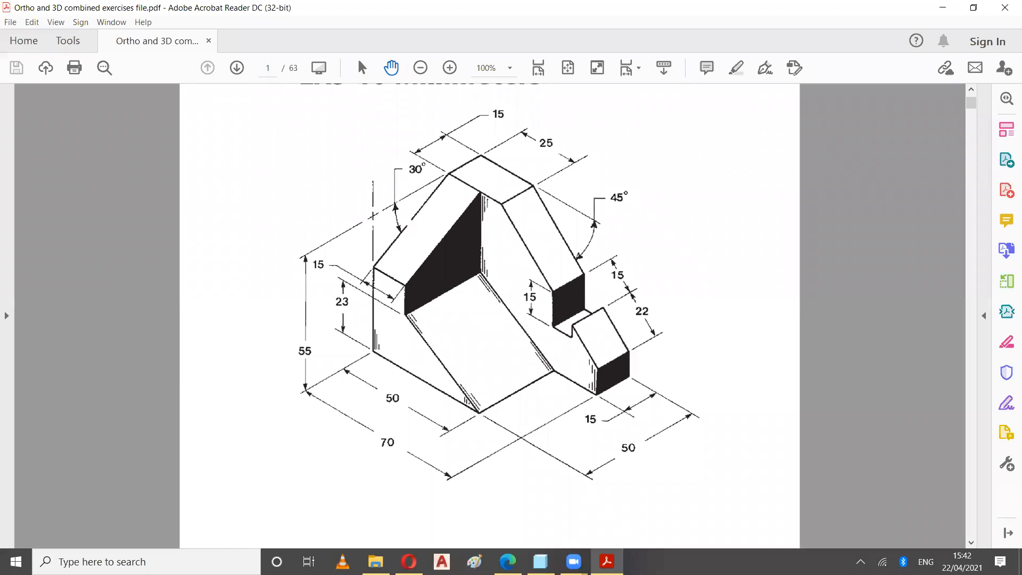
# Switch to Creo Parametric and start a sketch on the FRONT plane with RIGHT as the reference, checking the EX5-16 drawing
pyautogui.click(540, 562)
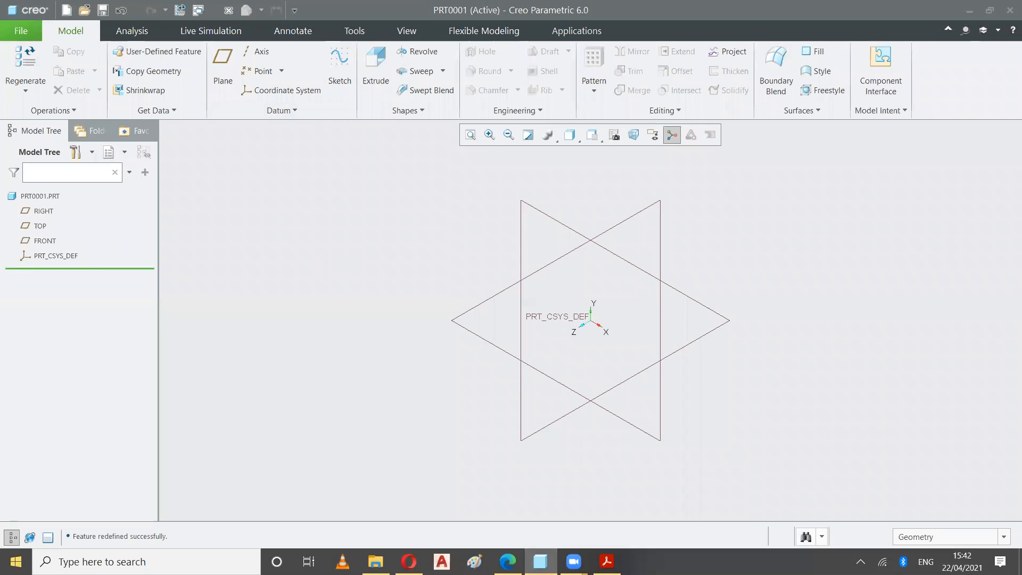
pyautogui.click(340, 64)
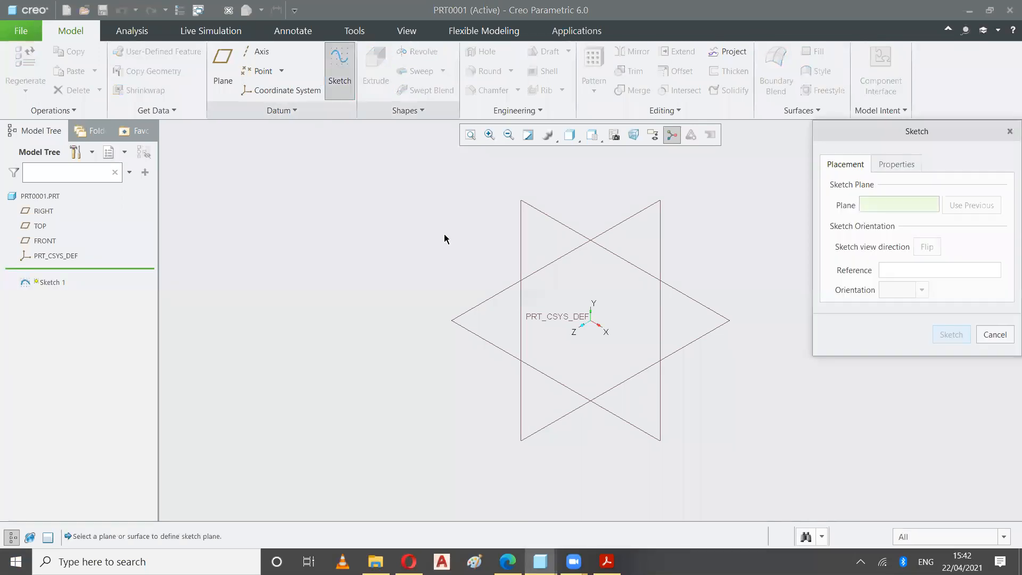
pyautogui.click(545, 215)
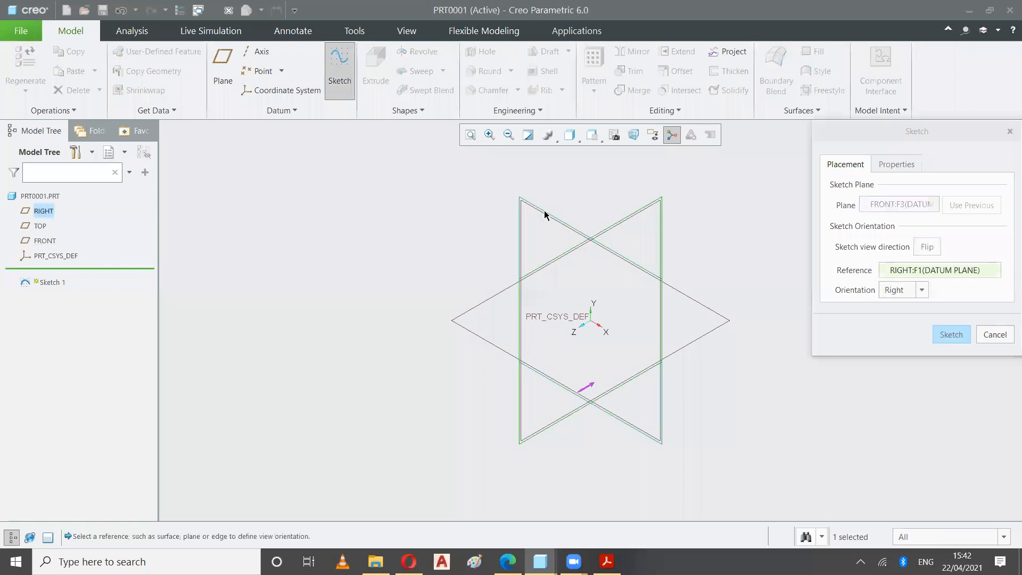
pyautogui.click(957, 334)
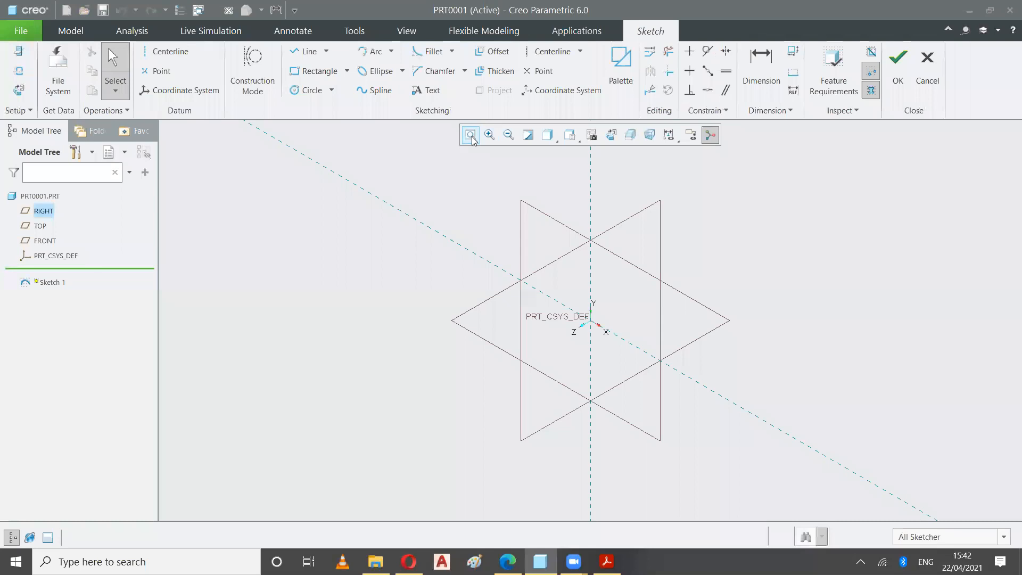
pyautogui.click(489, 137)
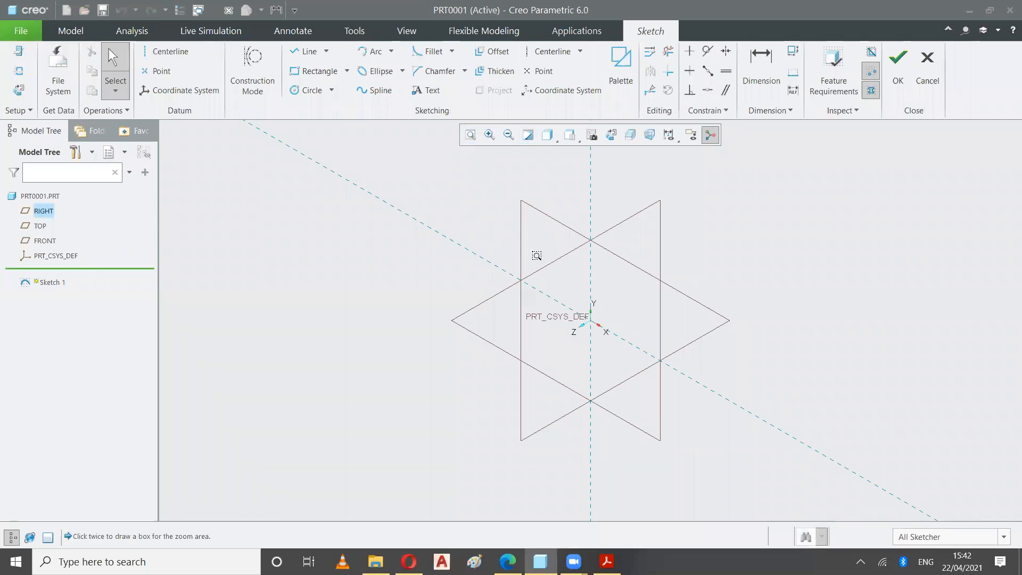
pyautogui.click(607, 562)
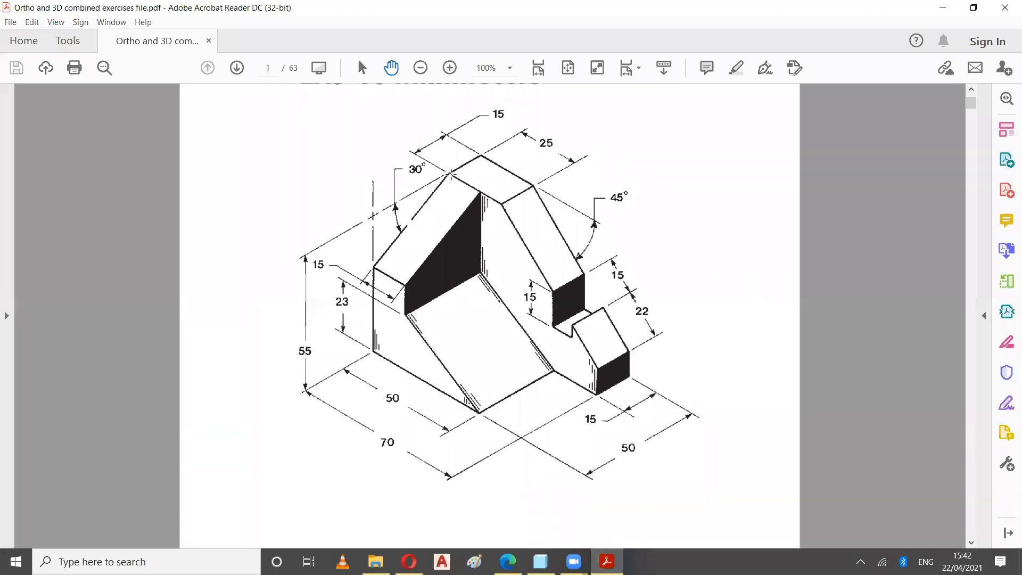
pyautogui.hotkey('alt', 'Tab')
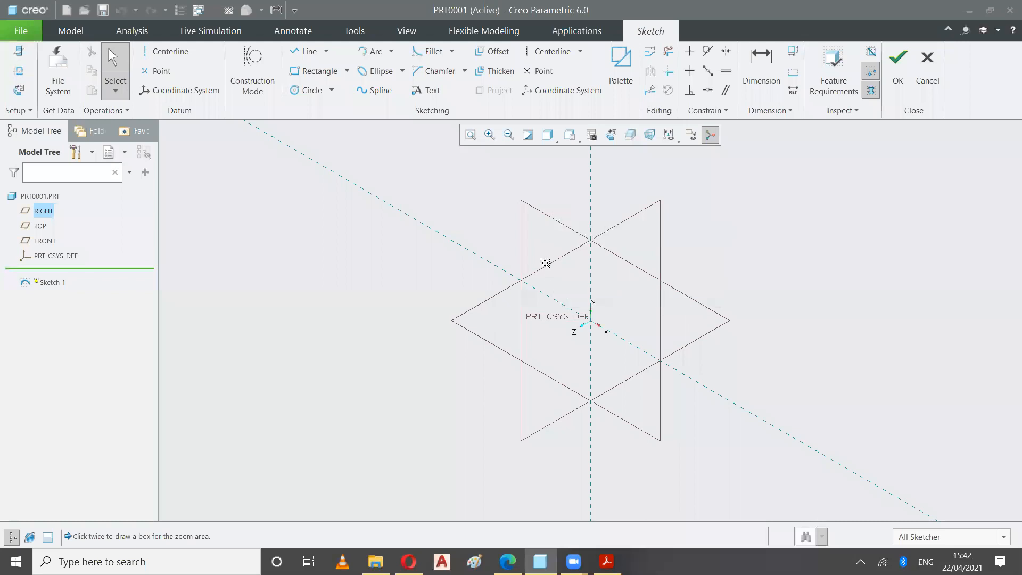
# Hide the TOP, FRONT and RIGHT datum planes
pyautogui.click(40, 228)
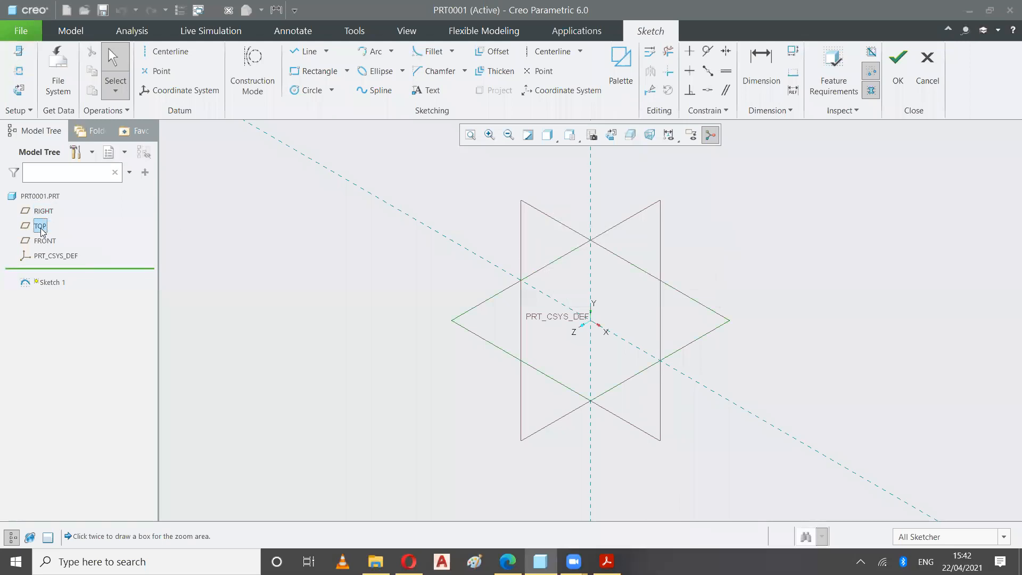
pyautogui.rightClick(42, 228)
pyautogui.click(74, 237)
pyautogui.click(44, 241)
pyautogui.rightClick(42, 241)
pyautogui.click(72, 247)
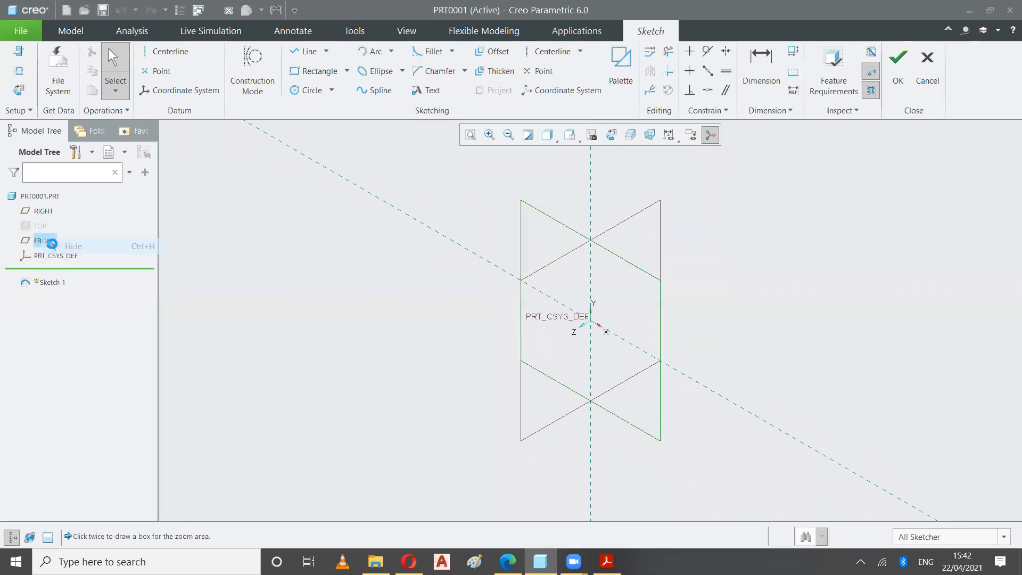
pyautogui.click(41, 212)
pyautogui.rightClick(41, 213)
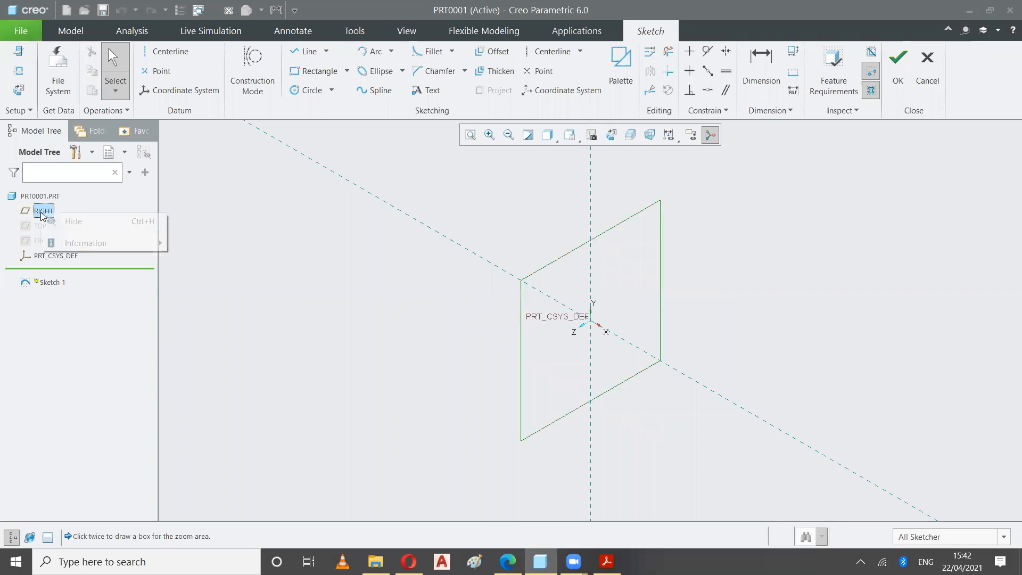
pyautogui.click(72, 221)
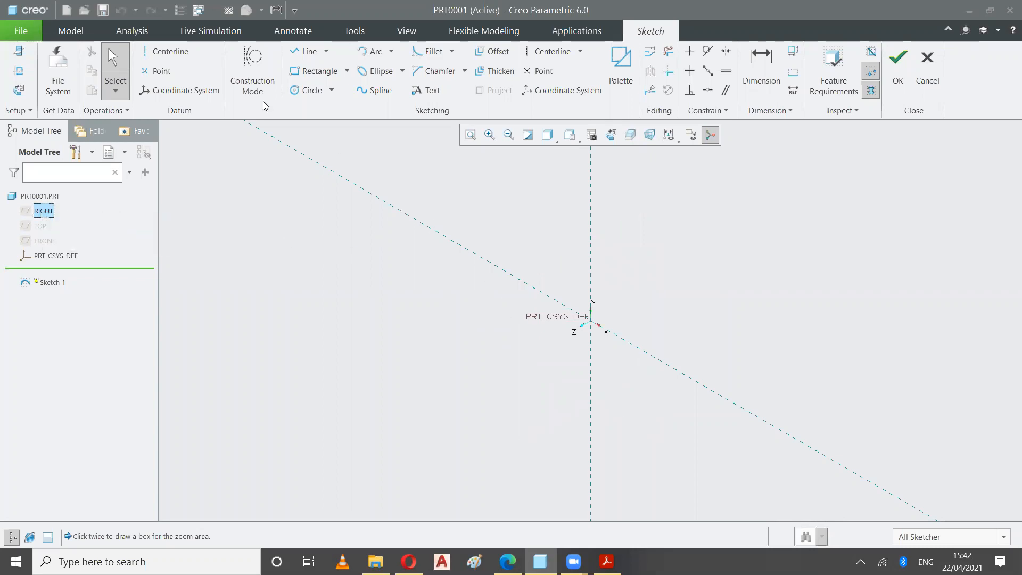
# Check the EX5-16 drawing and sketch a line about 165 long from the origin along the horizontal reference in Creo
pyautogui.click(301, 53)
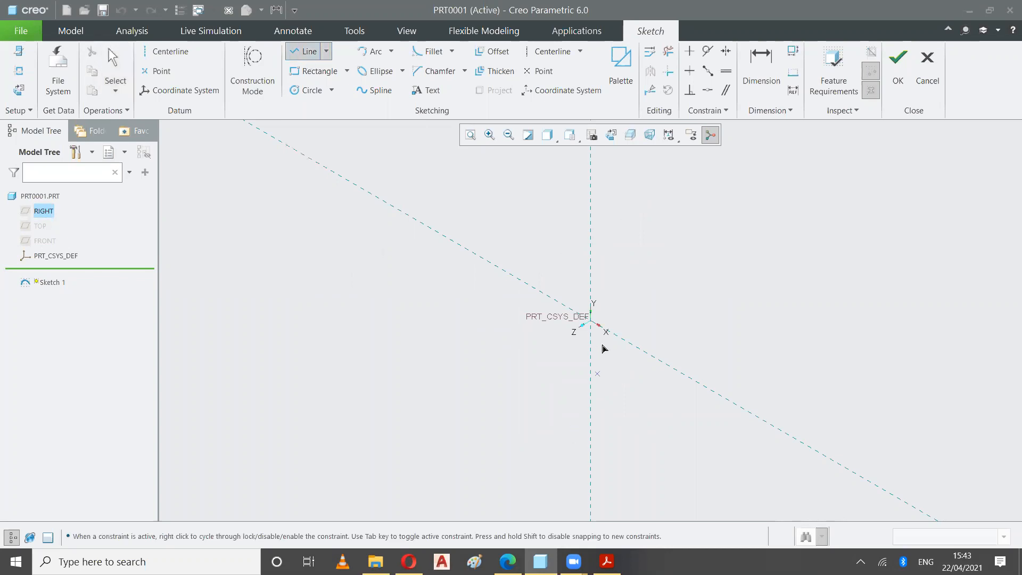
pyautogui.click(607, 562)
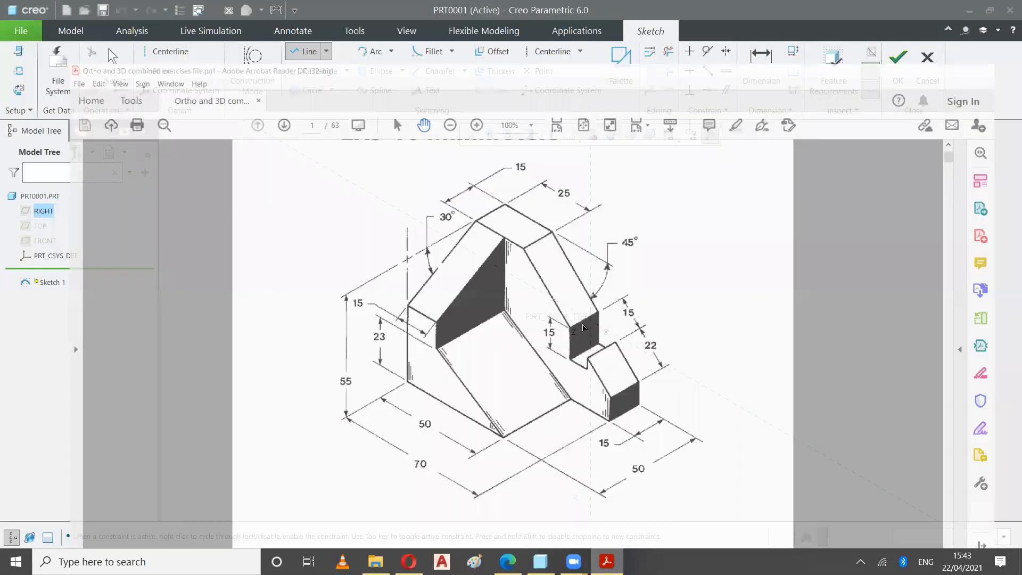
pyautogui.hotkey('alt', 'Tab')
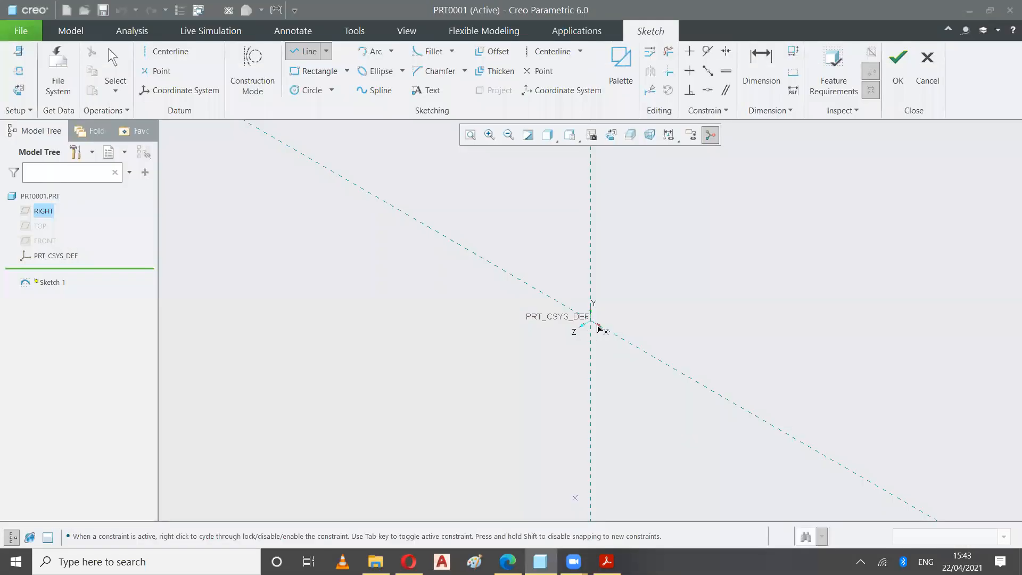
pyautogui.click(591, 322)
pyautogui.click(636, 349)
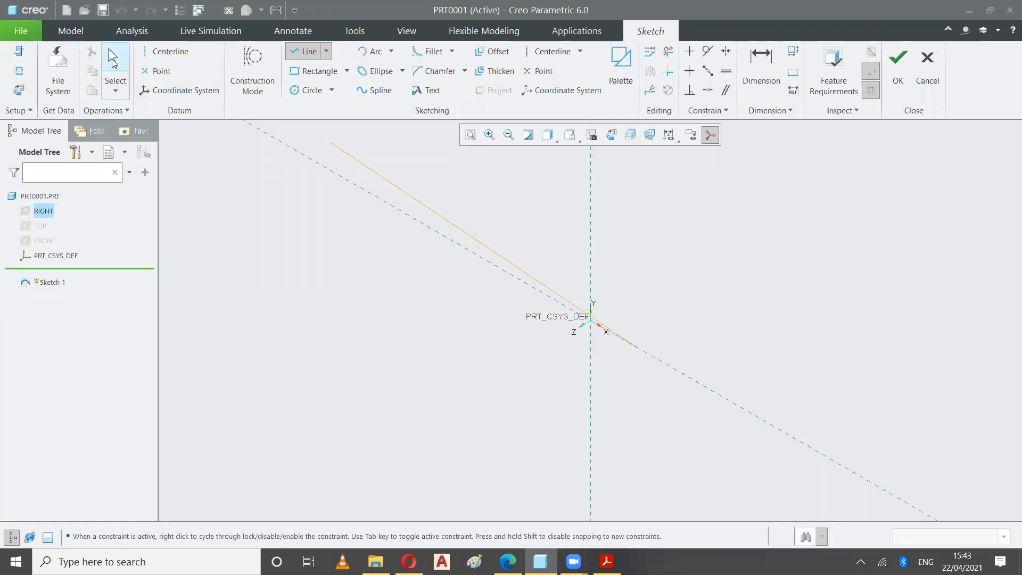
pyautogui.click(114, 61)
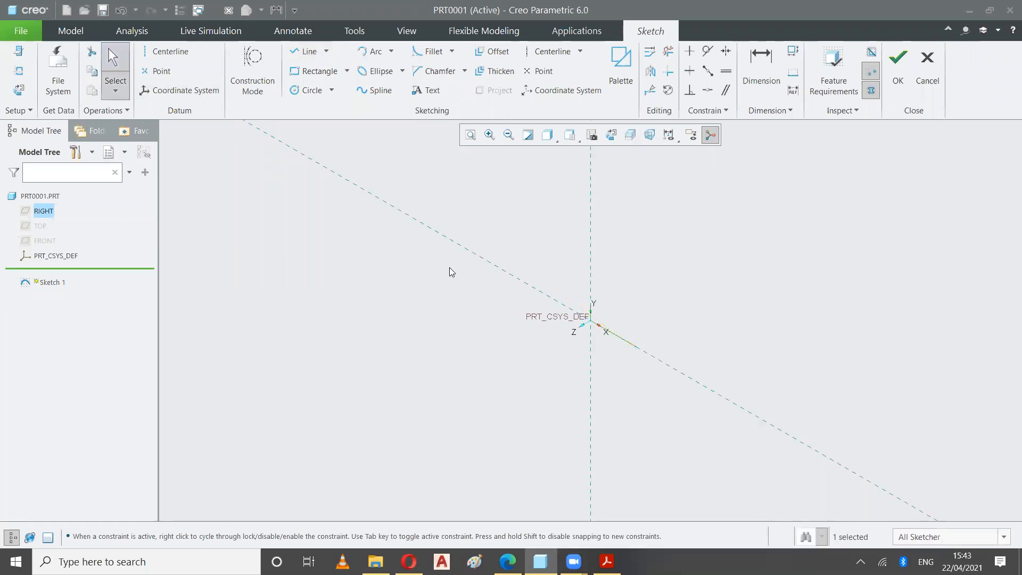
# Dimension the base line's length and set it to 70
pyautogui.click(772, 62)
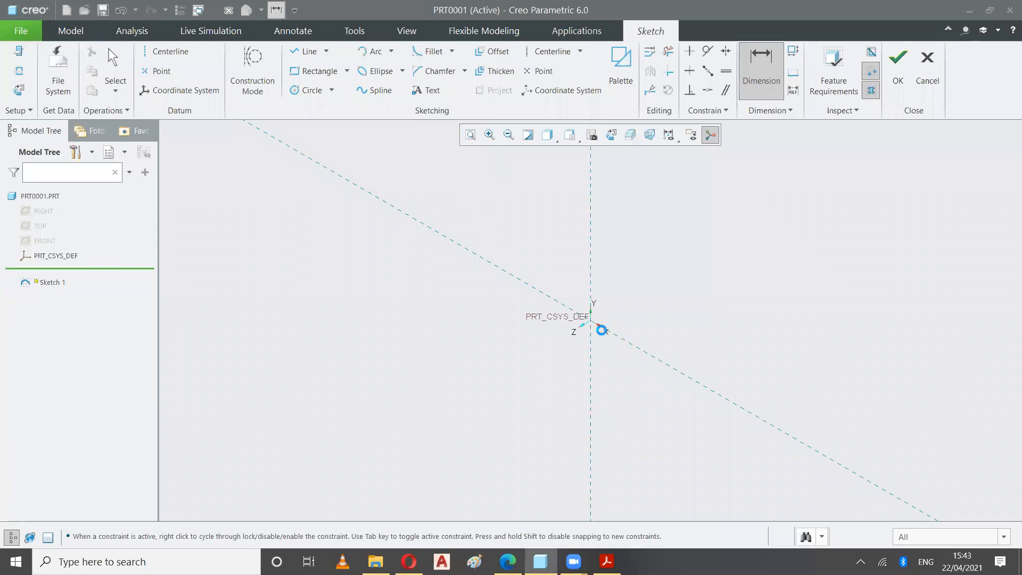
pyautogui.click(612, 335)
pyautogui.middleClick(612, 362)
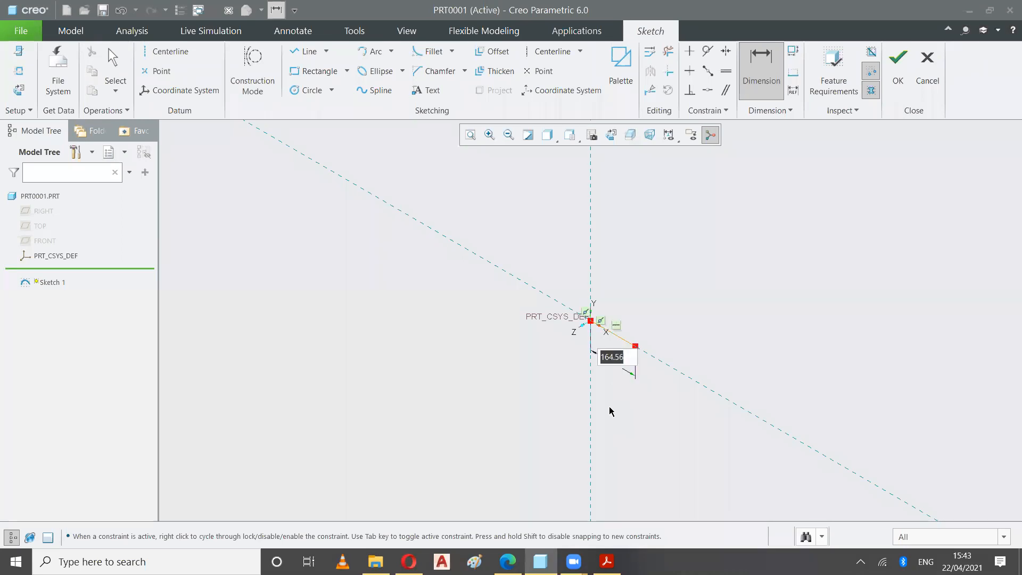
pyautogui.write('70')
pyautogui.press('Return')
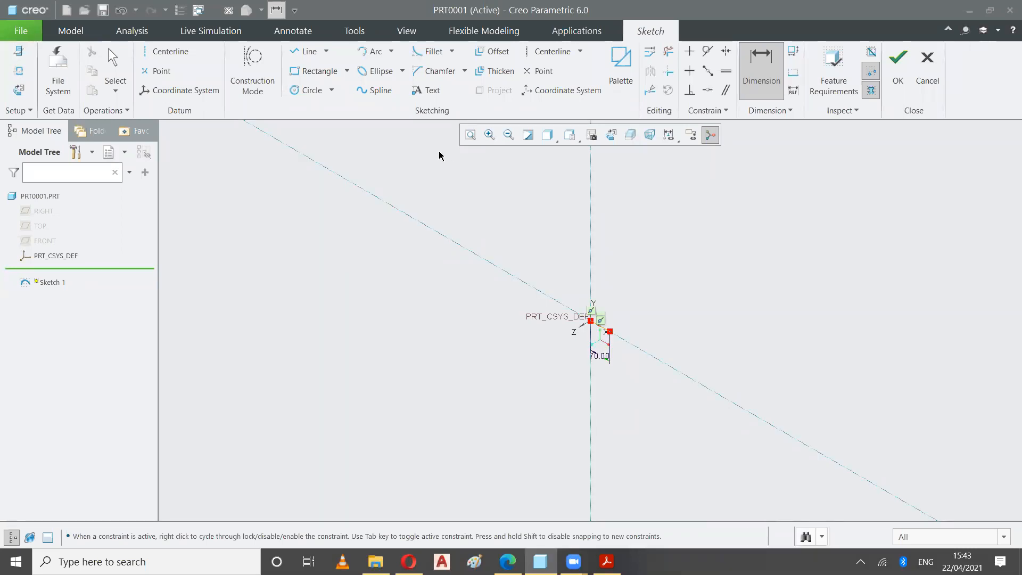
pyautogui.click(469, 137)
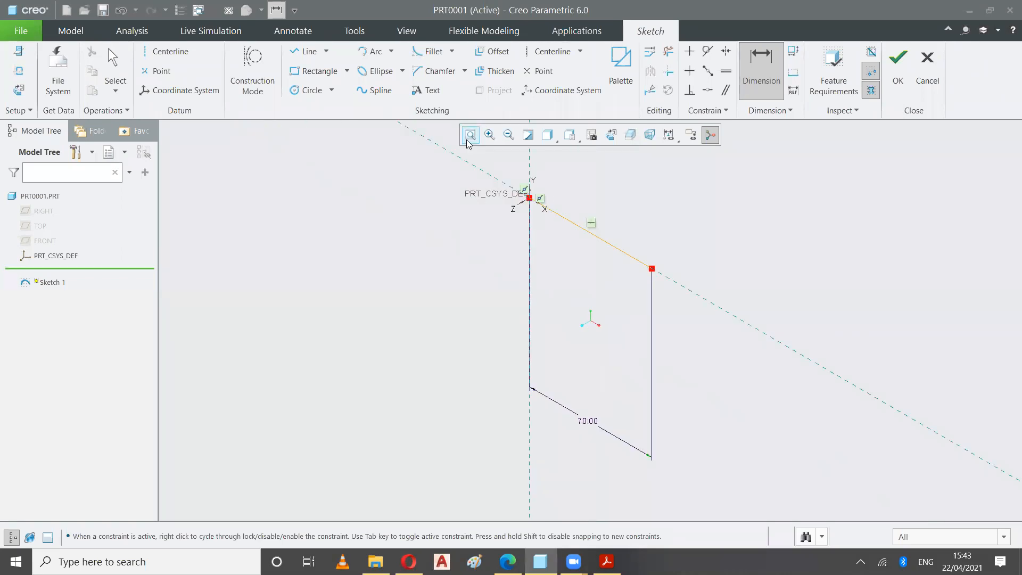
# Reposition the base line's length dimension just below the line
pyautogui.click(123, 59)
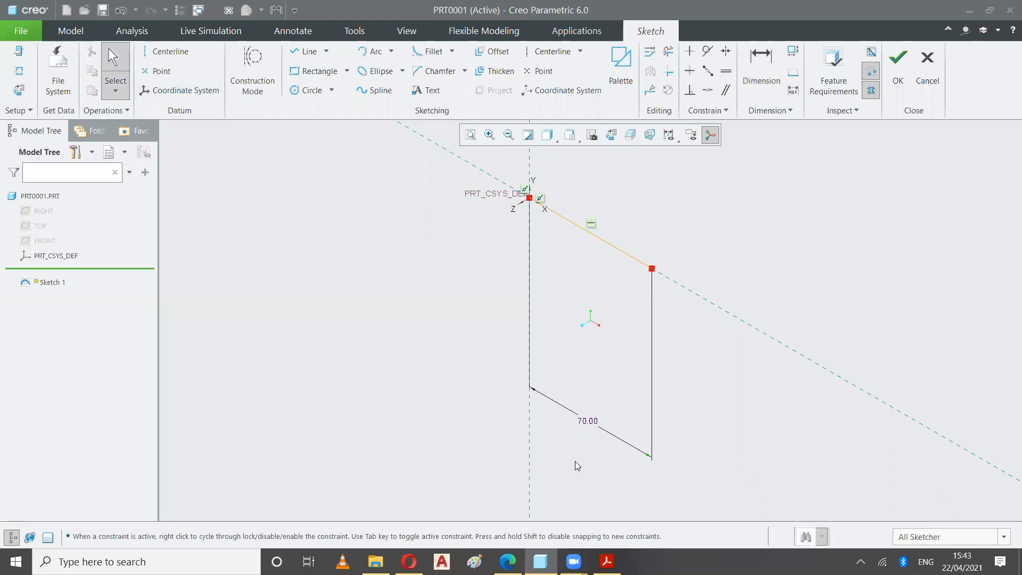
pyautogui.click(588, 418)
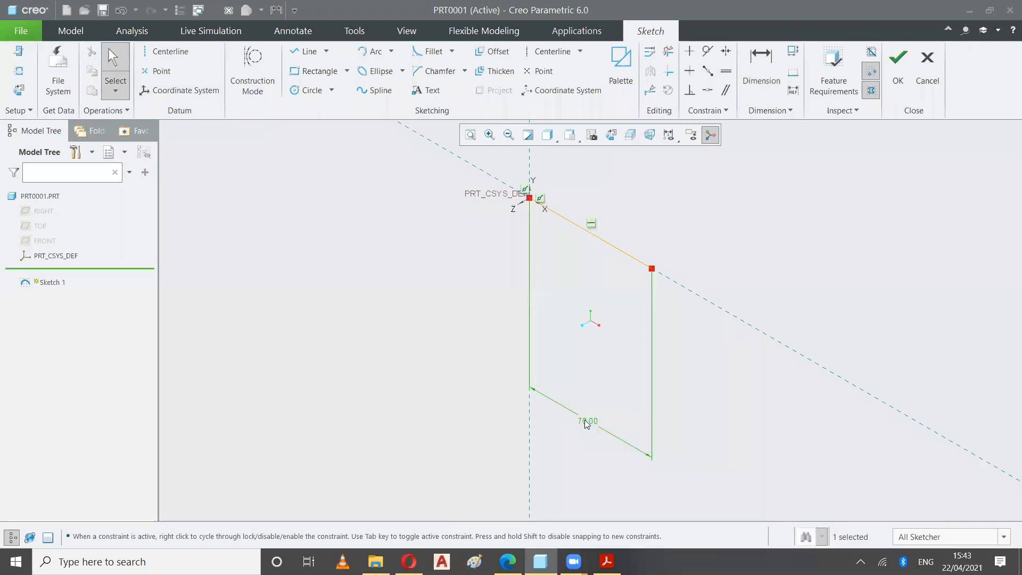
pyautogui.moveTo(590, 411); pyautogui.dragTo(572, 233)
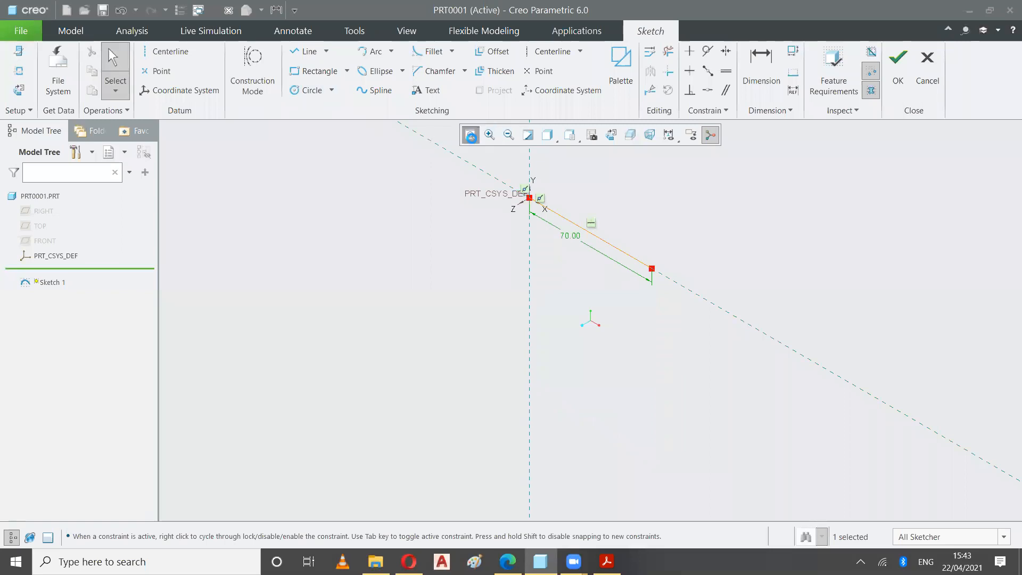
pyautogui.click(470, 135)
pyautogui.click(565, 423)
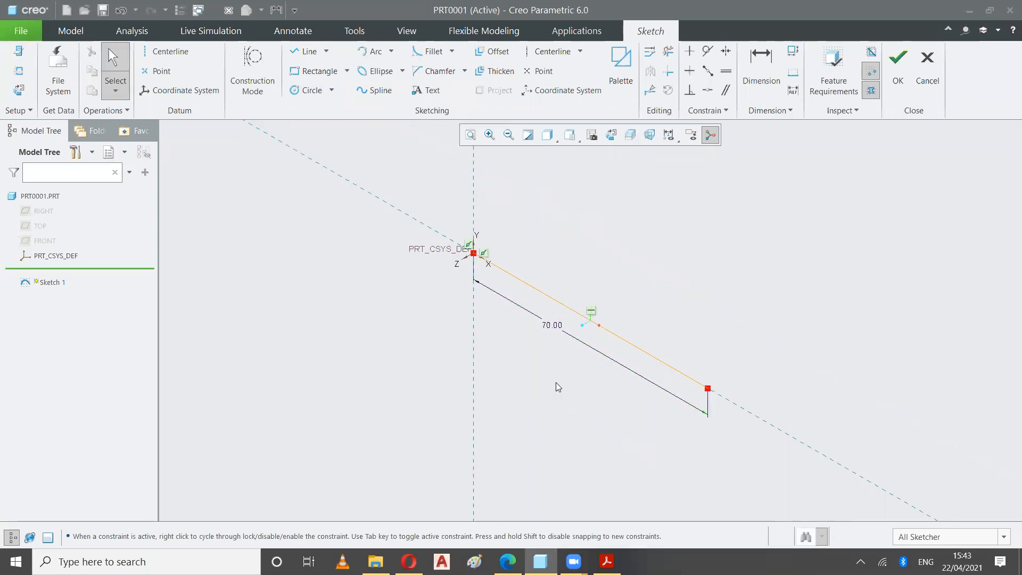
pyautogui.moveTo(413, 385)
pyautogui.mouseDown(button='middle')
pyautogui.moveTo(429, 399)
pyautogui.moveTo(390, 360)
pyautogui.moveTo(374, 388)
pyautogui.moveTo(413, 384)
pyautogui.mouseUp(button='middle')
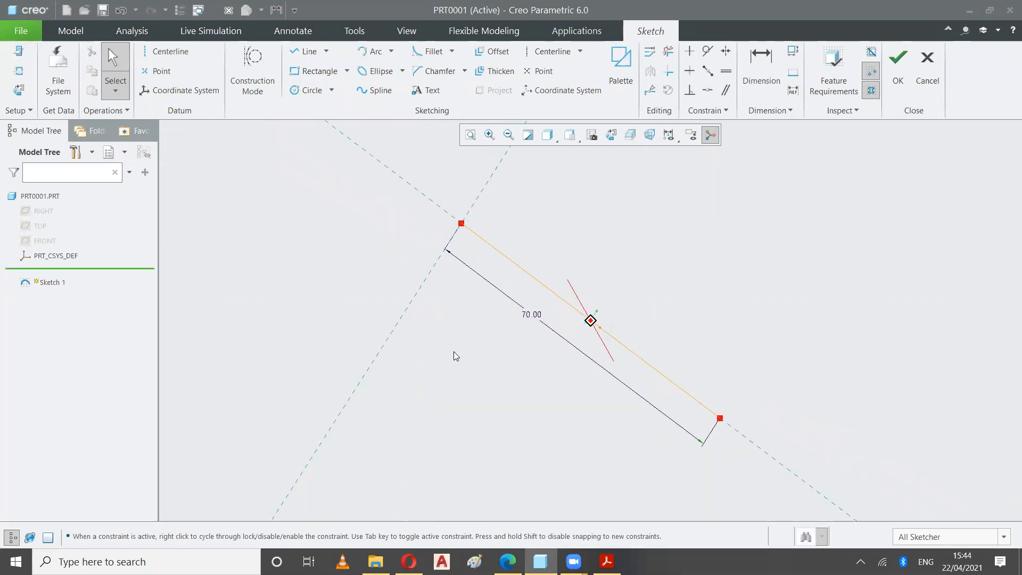
pyautogui.click(571, 134)
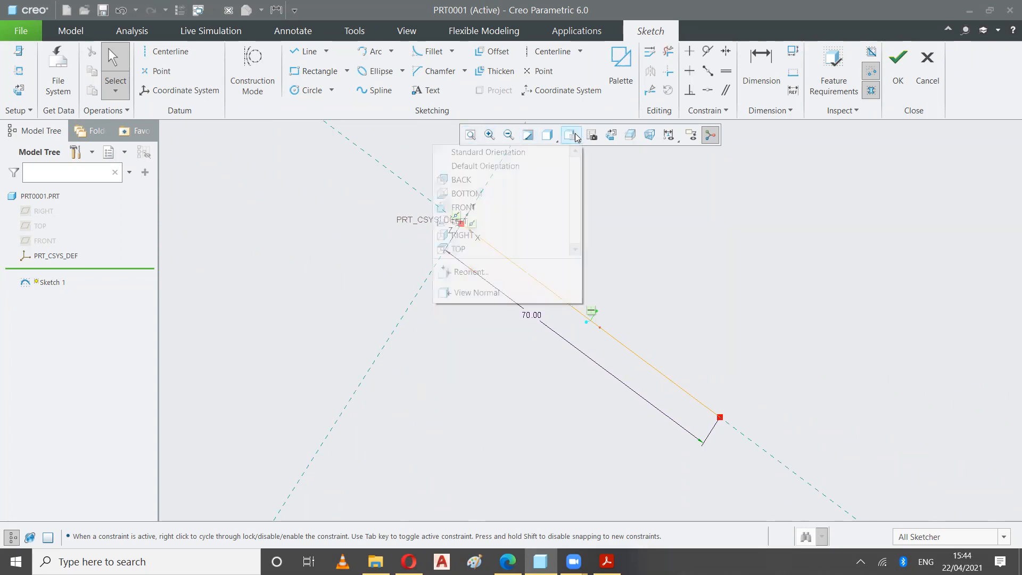
pyautogui.click(538, 158)
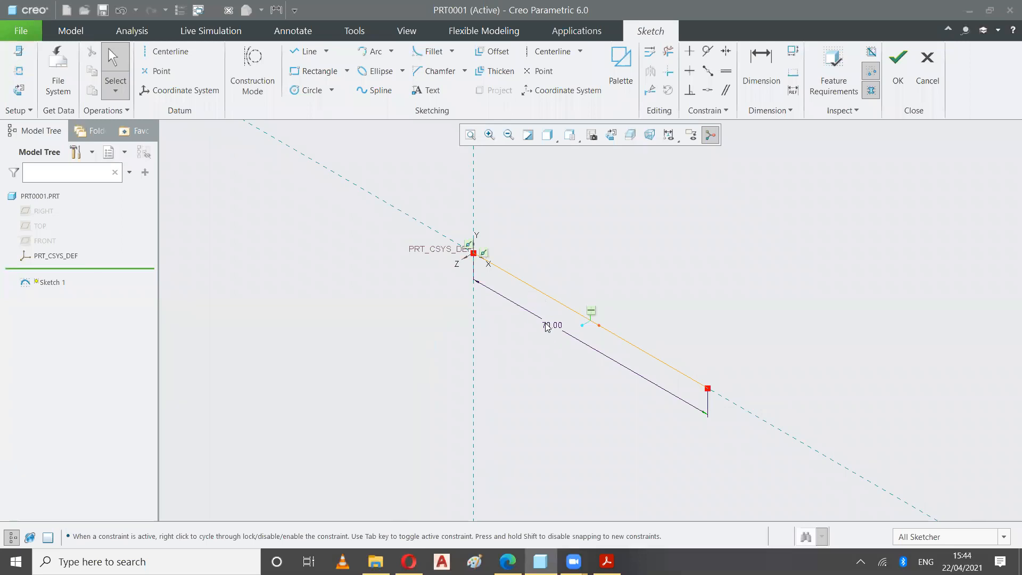
# Check the EX5-16 drawing's dimensions and sketch a vertical line up from the origin along the vertical reference in Creo
pyautogui.click(606, 562)
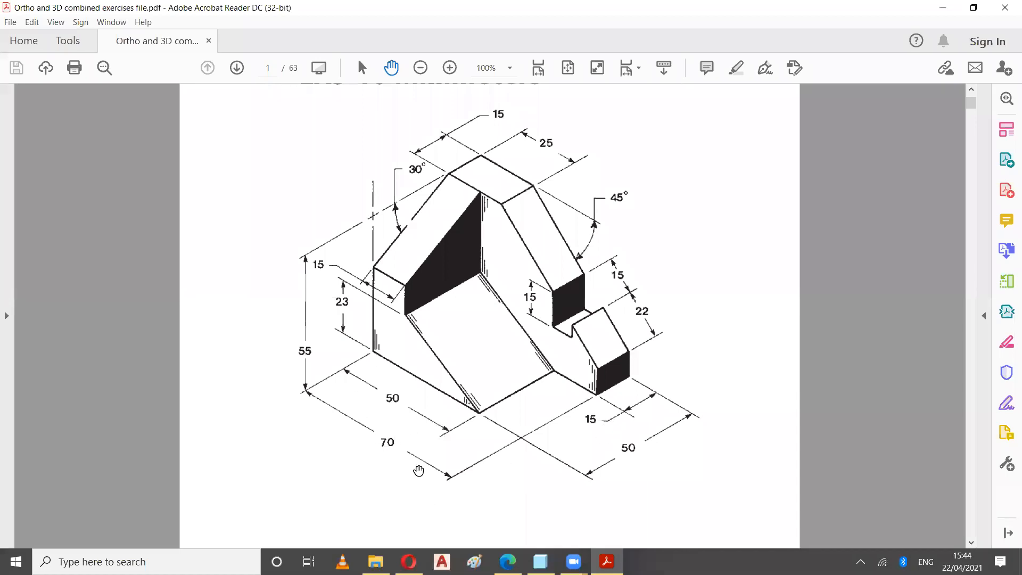
pyautogui.click(607, 561)
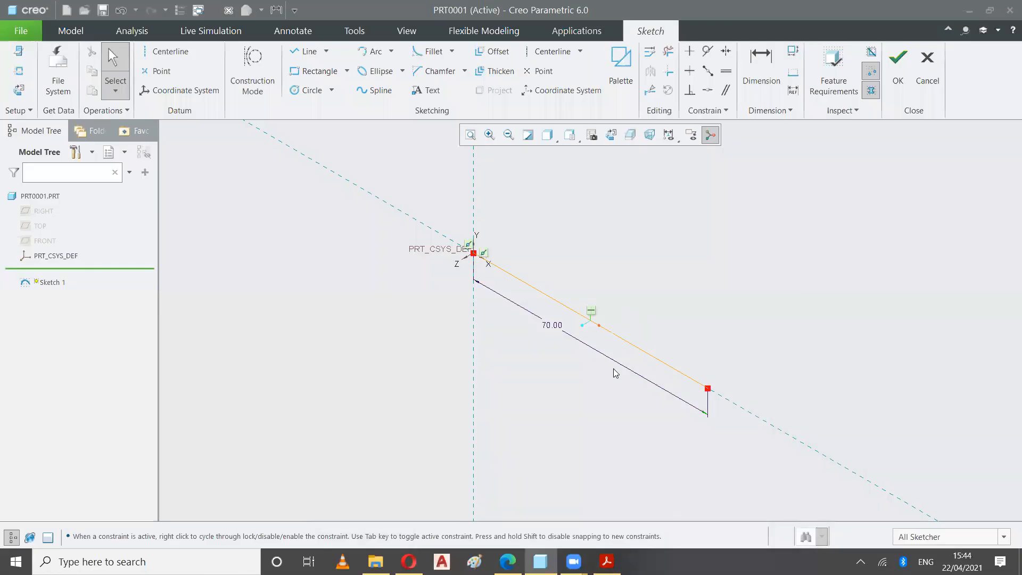
pyautogui.click(606, 561)
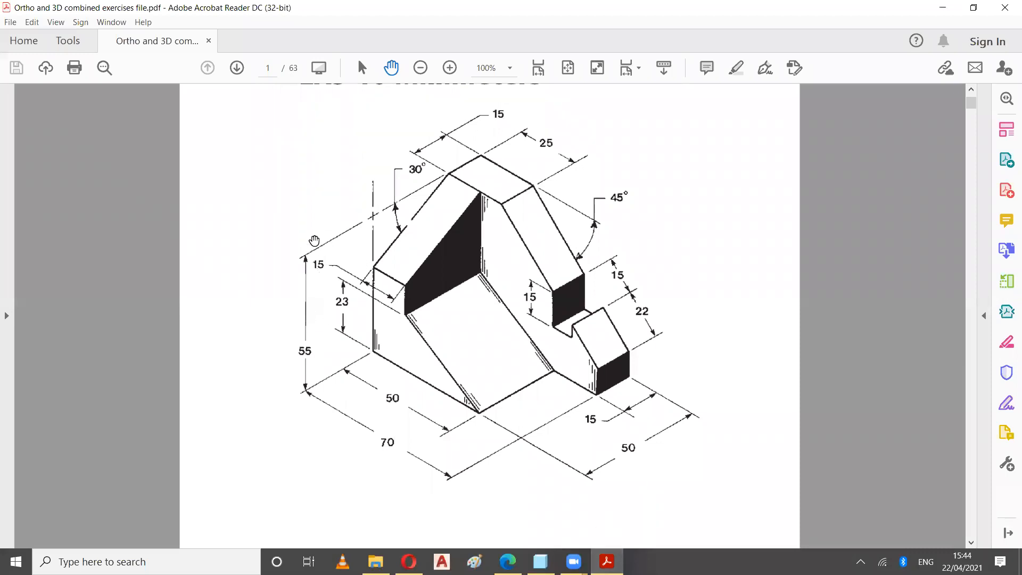
pyautogui.click(606, 562)
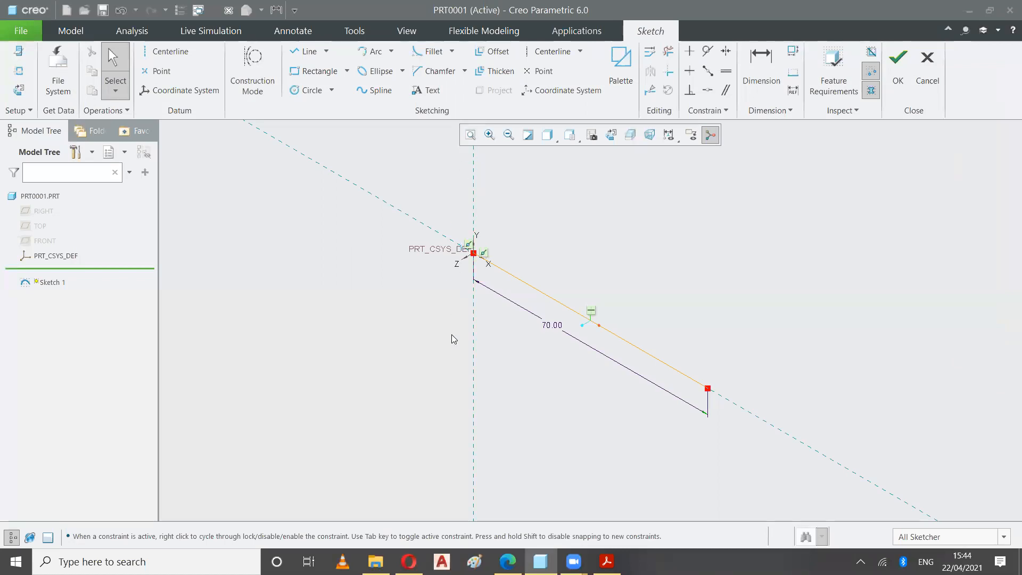
pyautogui.scroll(2, 451, 334)
pyautogui.scroll(-3, 452, 331)
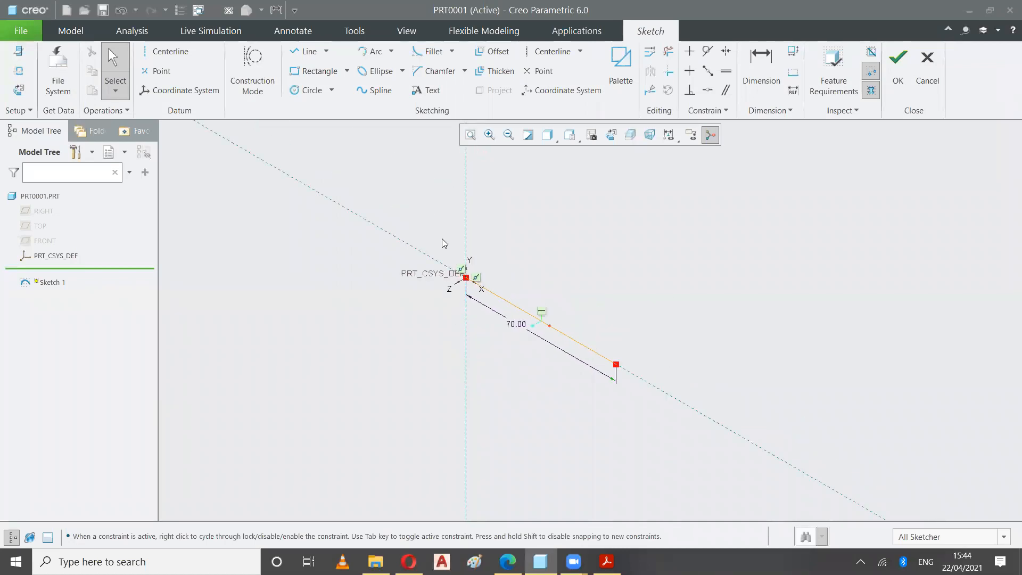
pyautogui.click(303, 51)
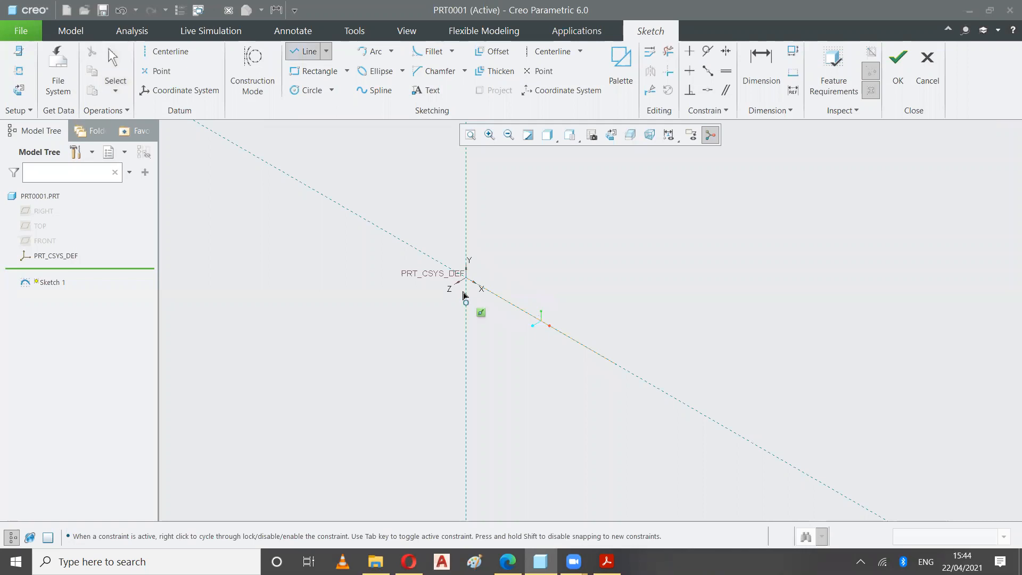
pyautogui.click(466, 278)
pyautogui.middleClick(467, 209)
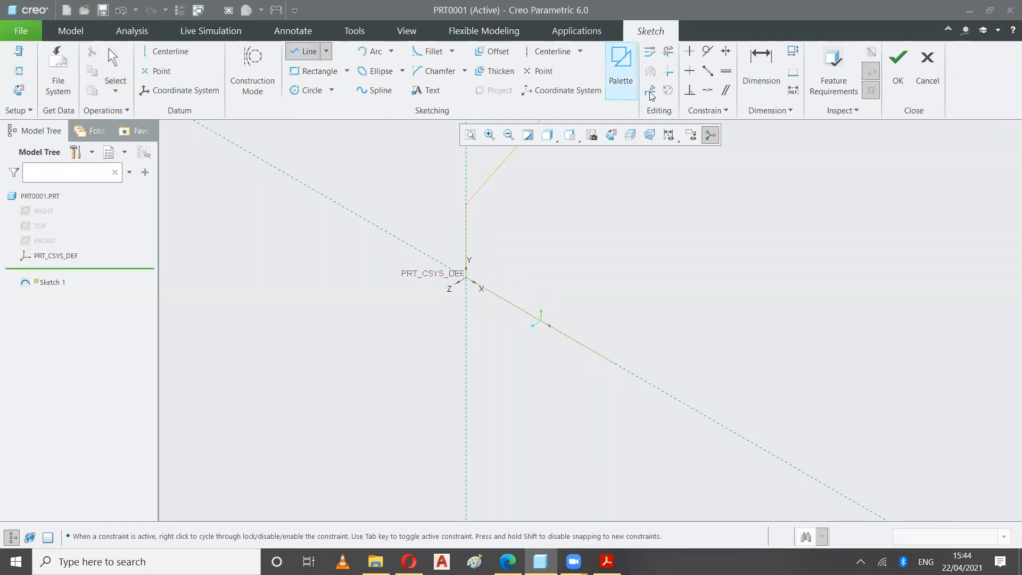
# Dimension the vertical line's length and set it to 50
pyautogui.click(761, 69)
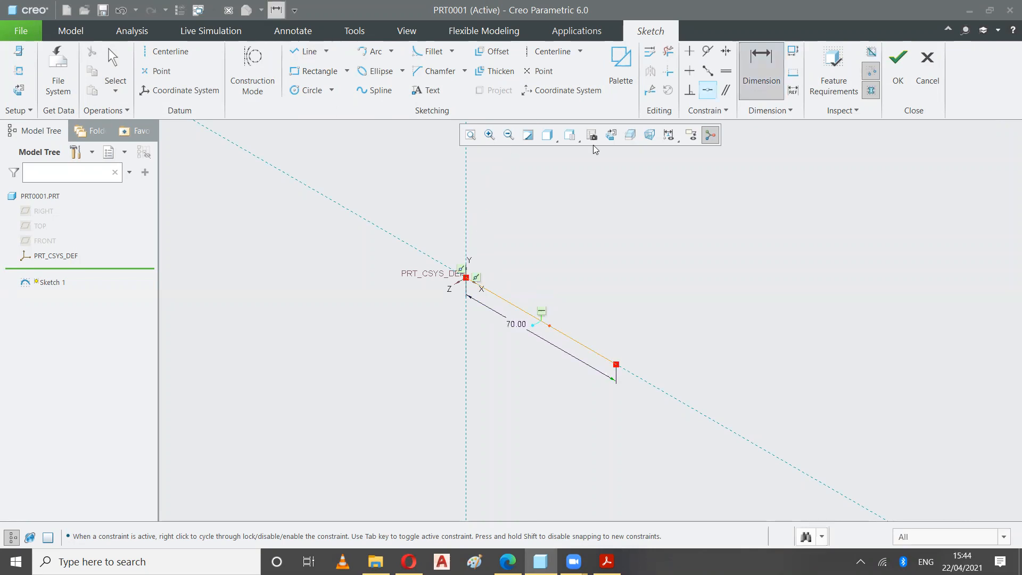
pyautogui.middleClick(447, 225)
pyautogui.write('50')
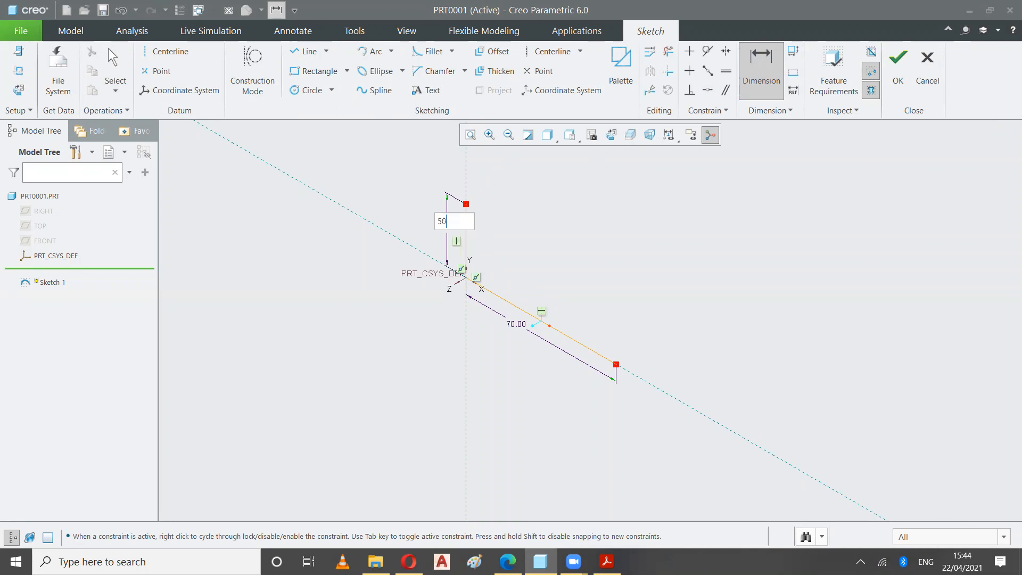
pyautogui.press('Return')
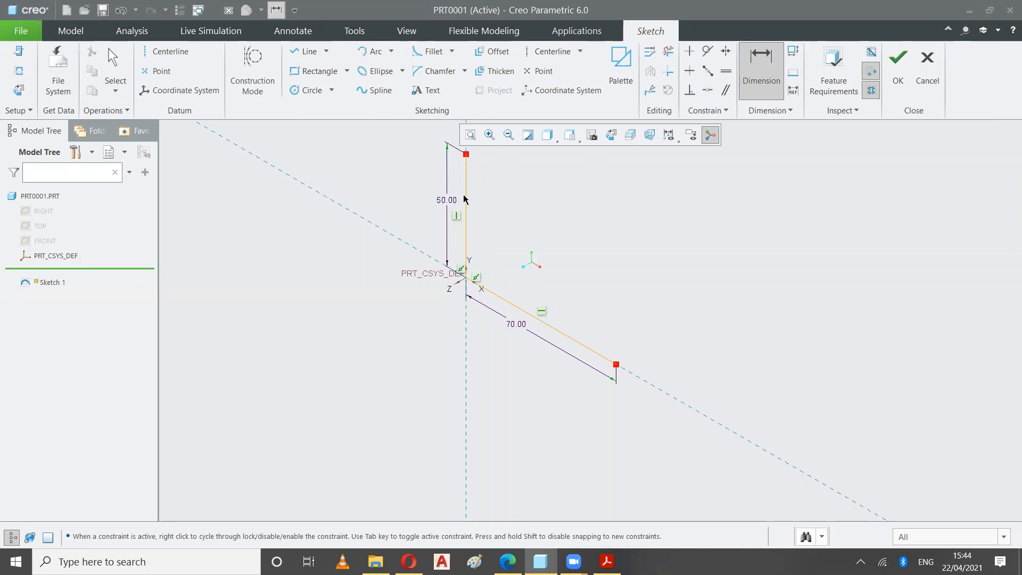
pyautogui.click(471, 135)
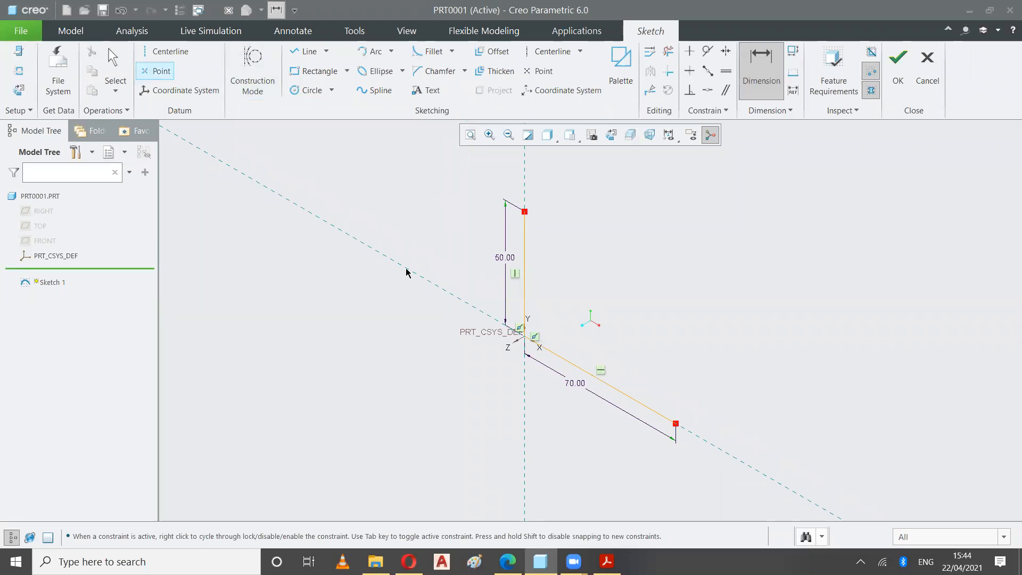
pyautogui.moveTo(445, 349)
pyautogui.mouseDown(button='middle')
pyautogui.moveTo(462, 345)
pyautogui.moveTo(468, 310)
pyautogui.mouseUp(button='middle')
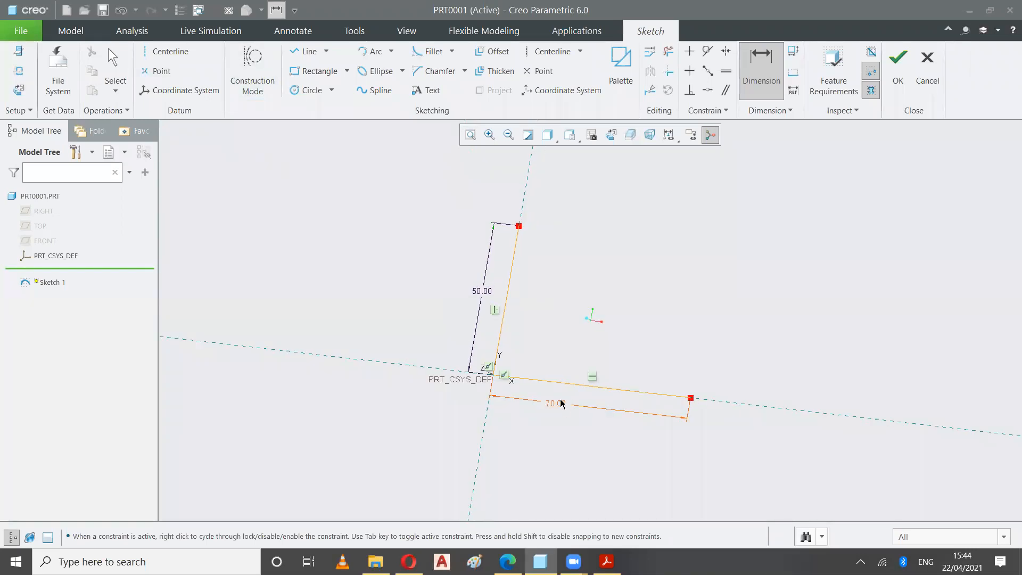
pyautogui.moveTo(383, 314)
pyautogui.mouseDown(button='middle')
pyautogui.moveTo(376, 290)
pyautogui.moveTo(377, 341)
pyautogui.moveTo(365, 319)
pyautogui.moveTo(383, 364)
pyautogui.moveTo(376, 349)
pyautogui.mouseUp(button='middle')
pyautogui.moveTo(828, 338)
pyautogui.mouseDown(button='middle')
pyautogui.moveTo(775, 297)
pyautogui.moveTo(783, 311)
pyautogui.moveTo(725, 329)
pyautogui.moveTo(684, 303)
pyautogui.moveTo(557, 285)
pyautogui.moveTo(517, 224)
pyautogui.mouseUp(button='middle')
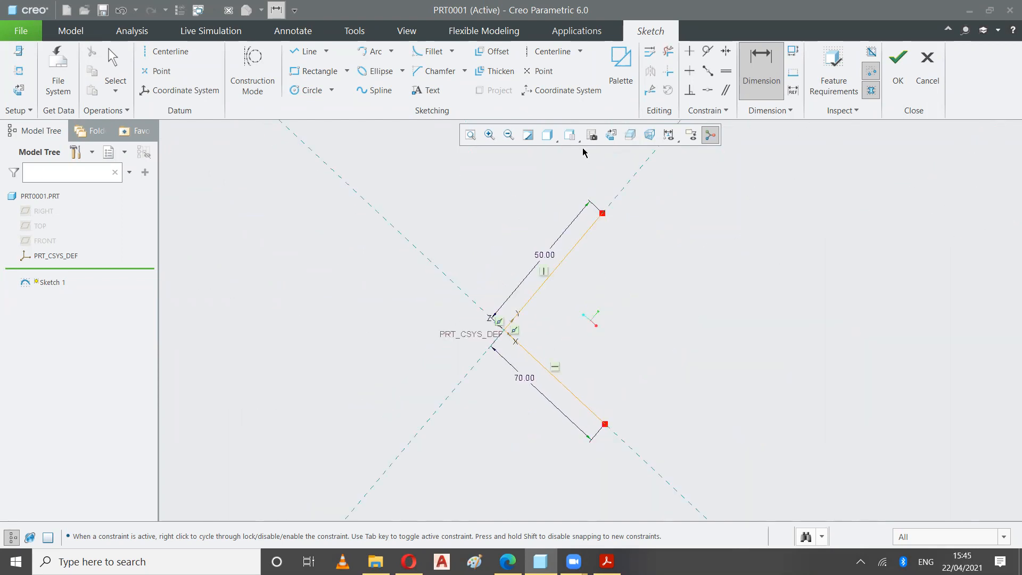
pyautogui.click(569, 135)
pyautogui.click(554, 153)
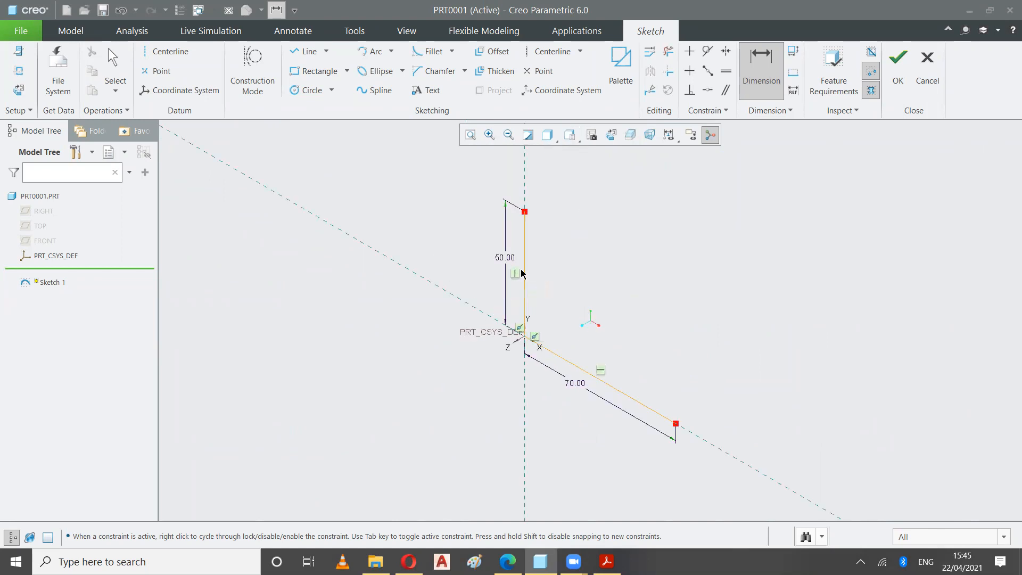
# Check the drawing and sketch a horizontal line about 21 long from the vertical line's upper end in Creo
pyautogui.click(606, 561)
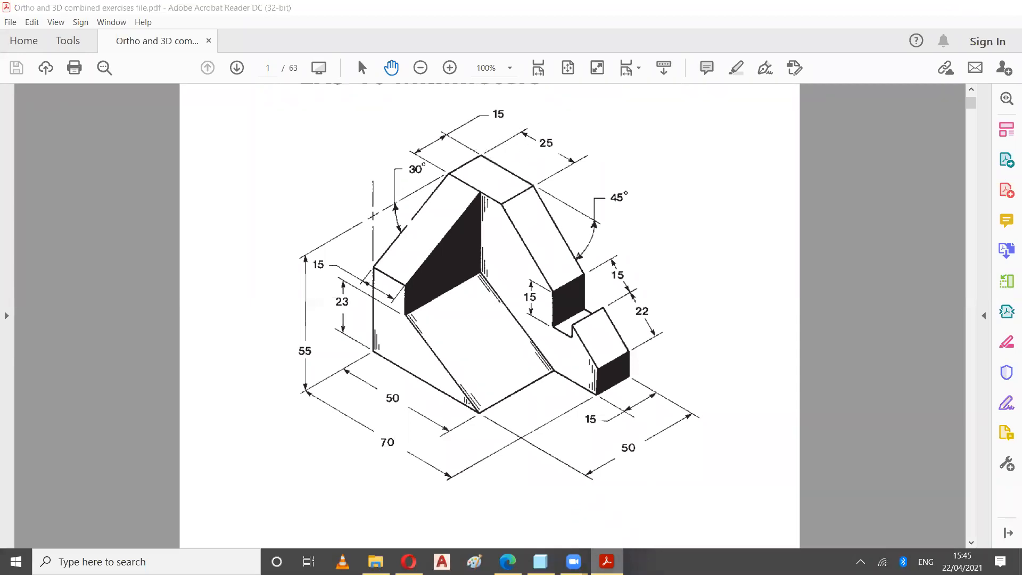
pyautogui.click(540, 561)
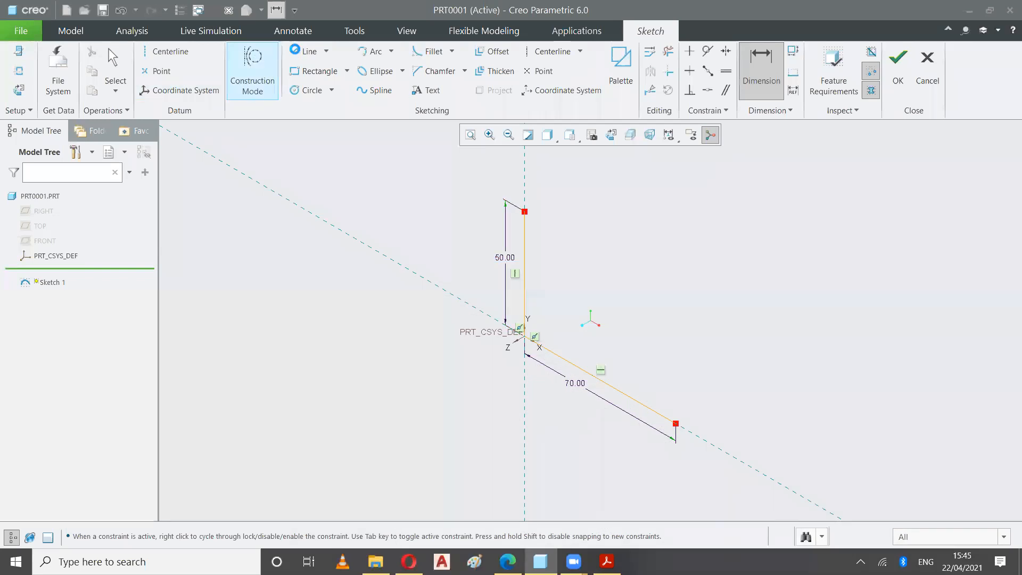
pyautogui.click(304, 51)
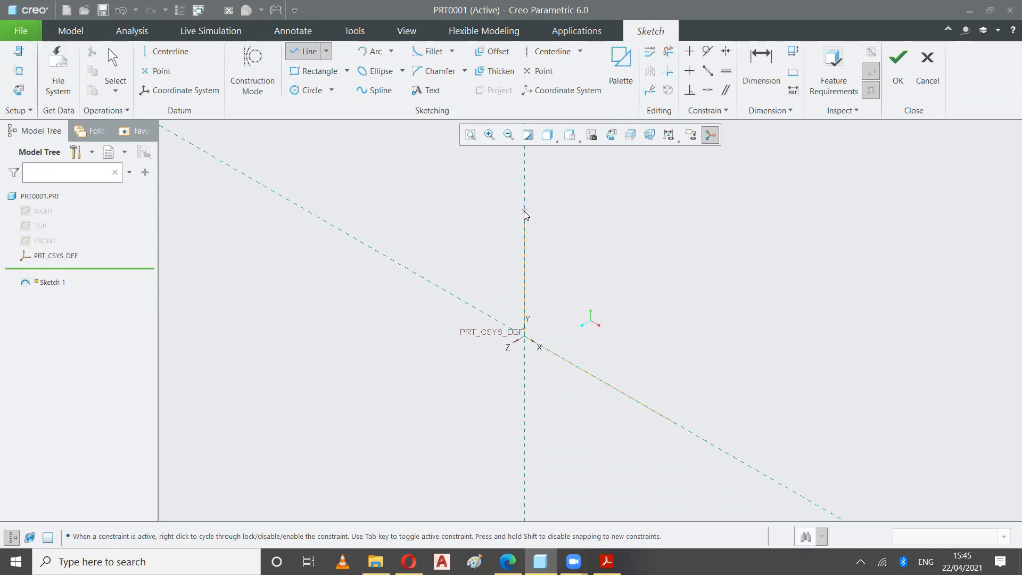
pyautogui.click(526, 213)
pyautogui.click(570, 238)
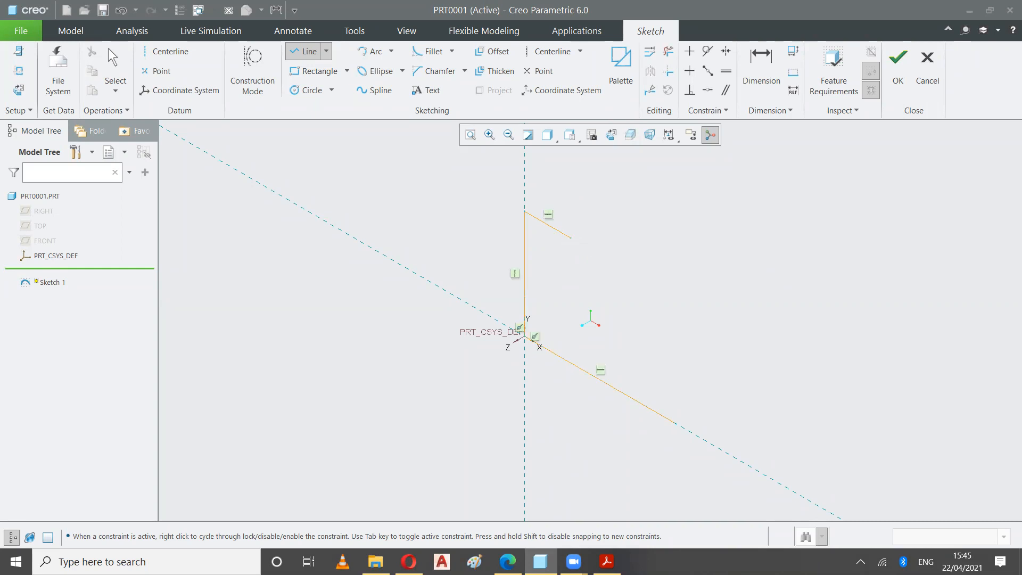
# Dimension the upper horizontal line's length and set it to 25
pyautogui.click(754, 67)
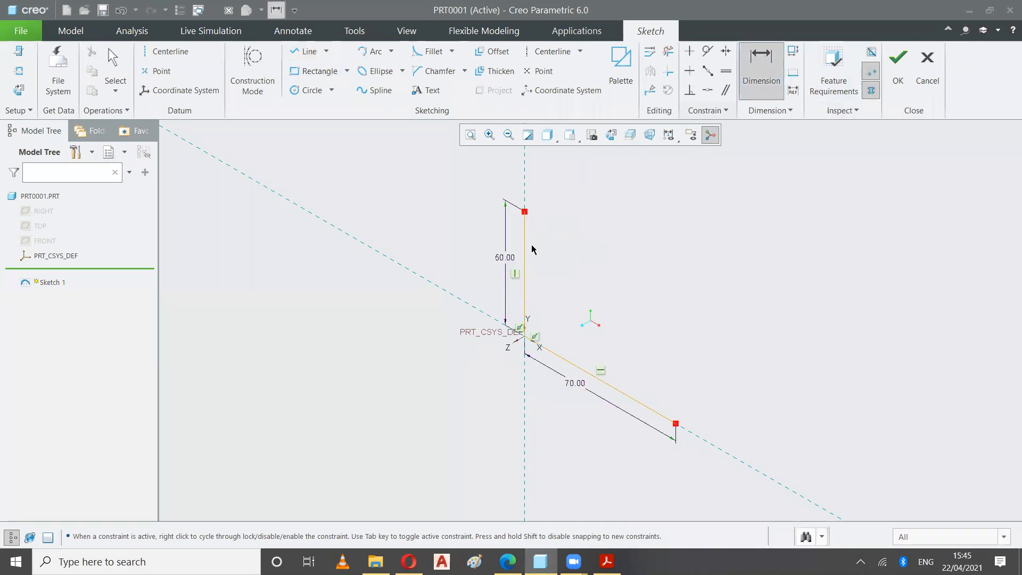
pyautogui.click(546, 222)
pyautogui.middleClick(549, 214)
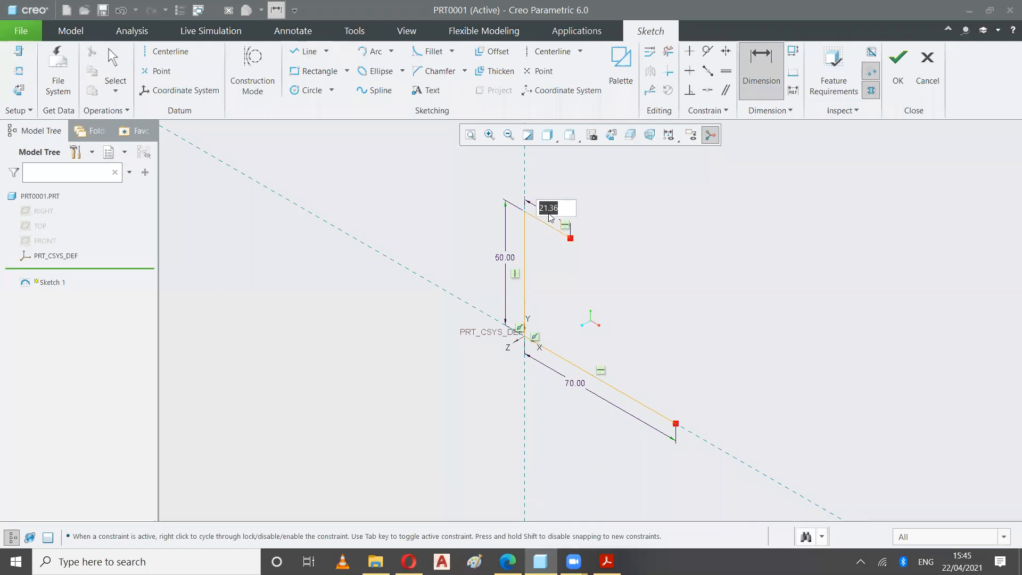
pyautogui.write('2')
pyautogui.press('Return')
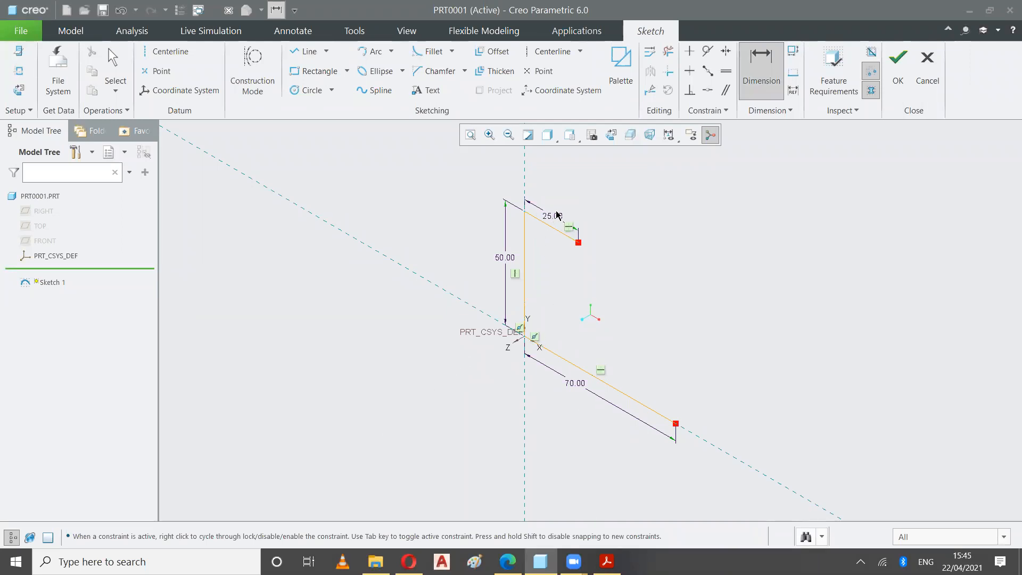
# Orient the sketch to the saved FRONT view
pyautogui.click(548, 137)
pyautogui.click(569, 136)
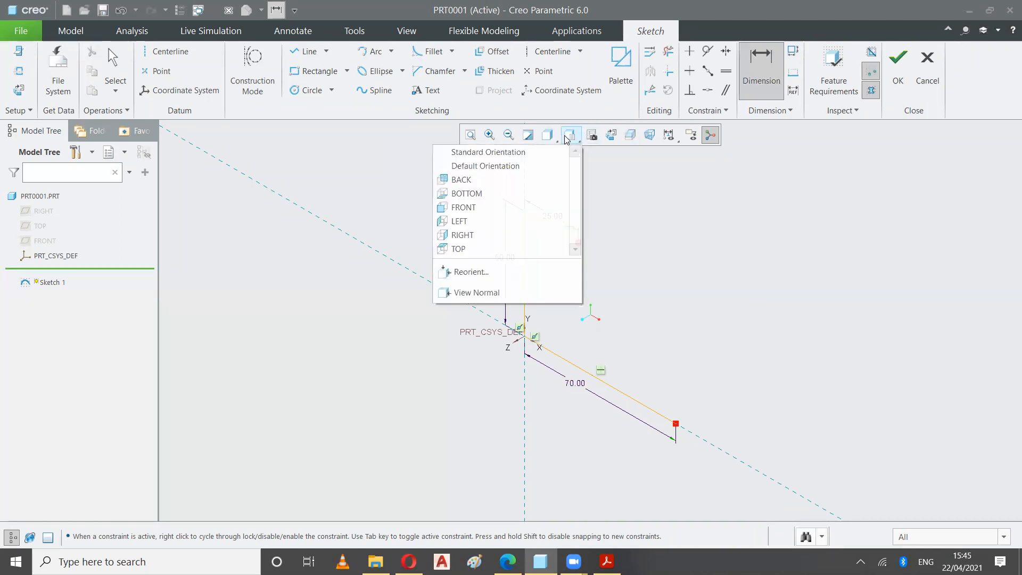
pyautogui.click(469, 208)
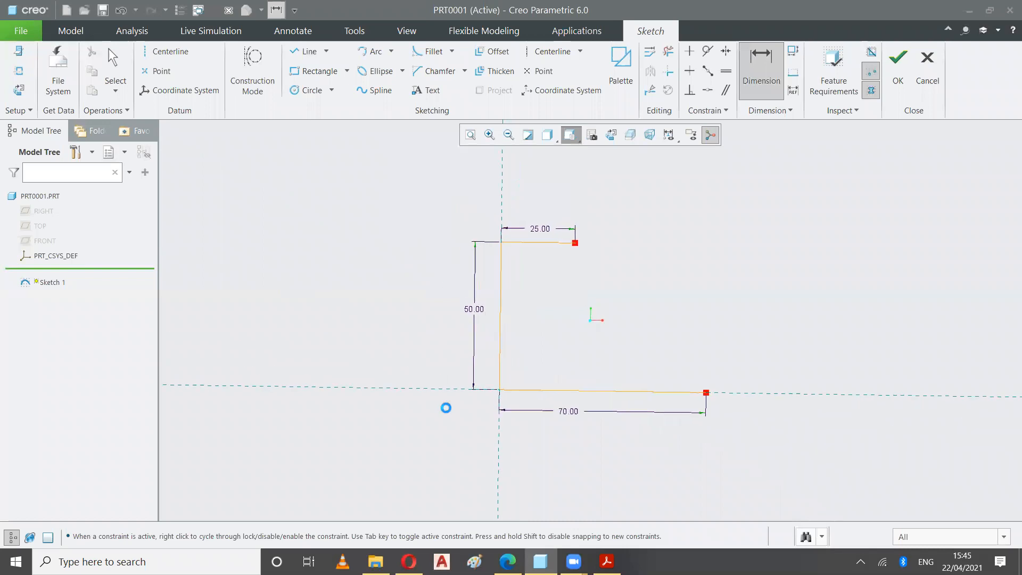
pyautogui.scroll(-2, 611, 355)
pyautogui.scroll(3, 611, 355)
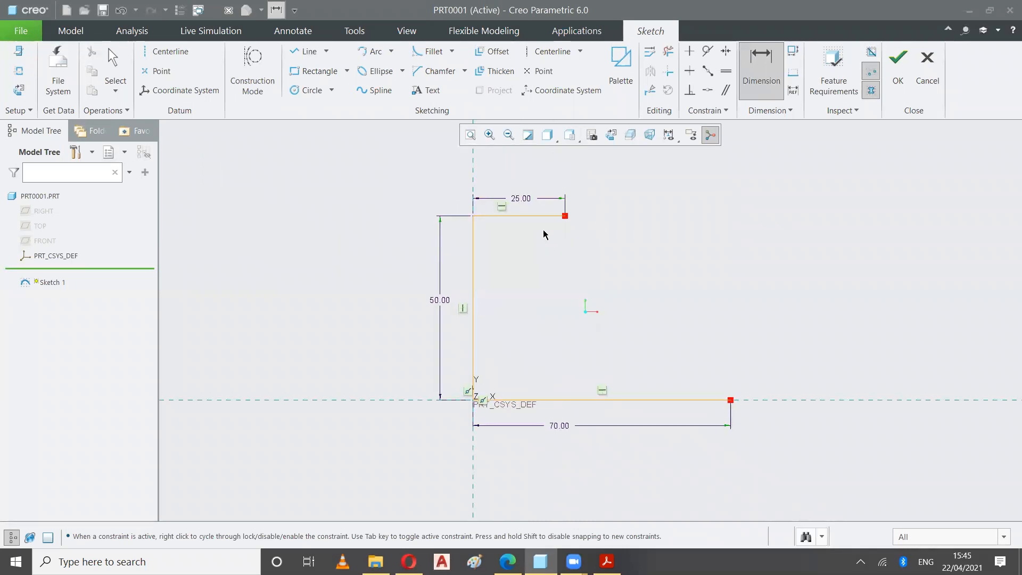
# Start the Line tool and check the EX5-16 drawing for the profile's next edge
pyautogui.scroll(1, 632, 372)
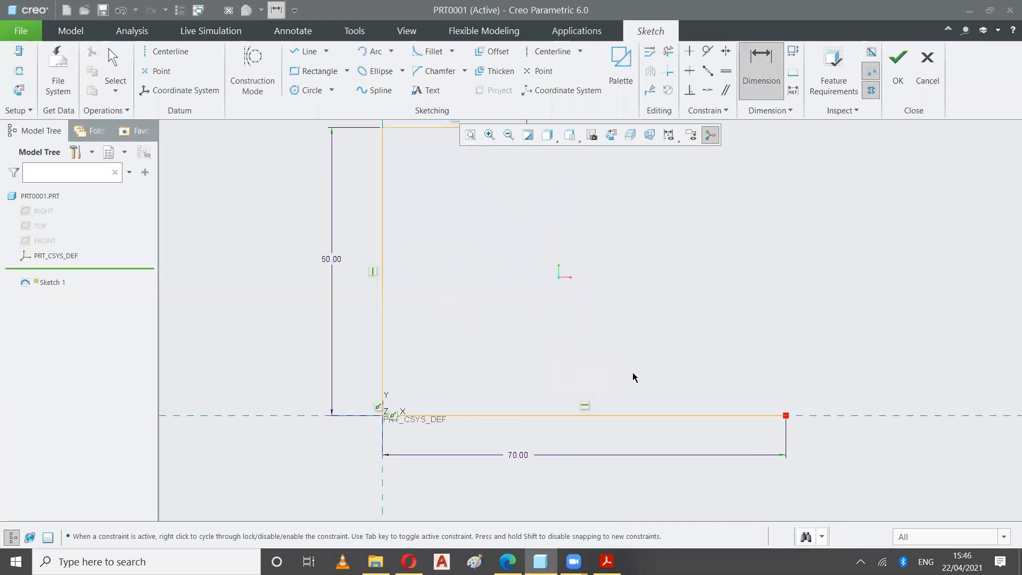
pyautogui.scroll(-1, 632, 372)
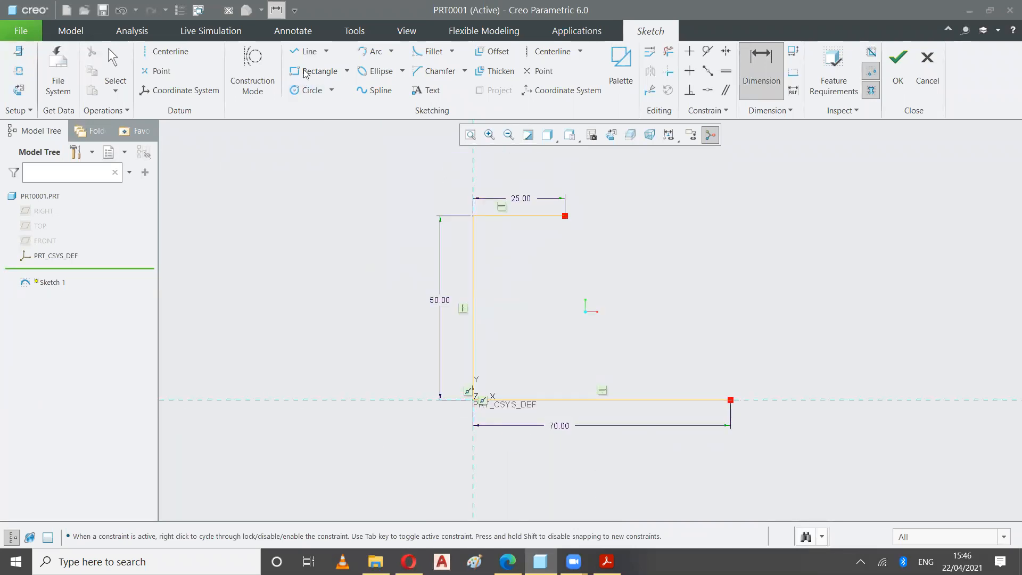
pyautogui.click(306, 51)
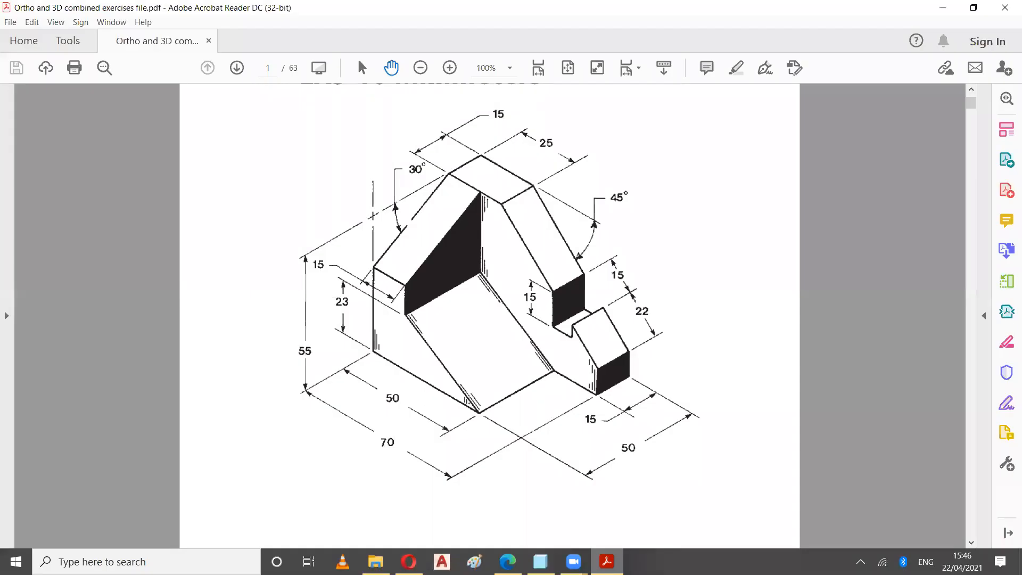
pyautogui.click(607, 561)
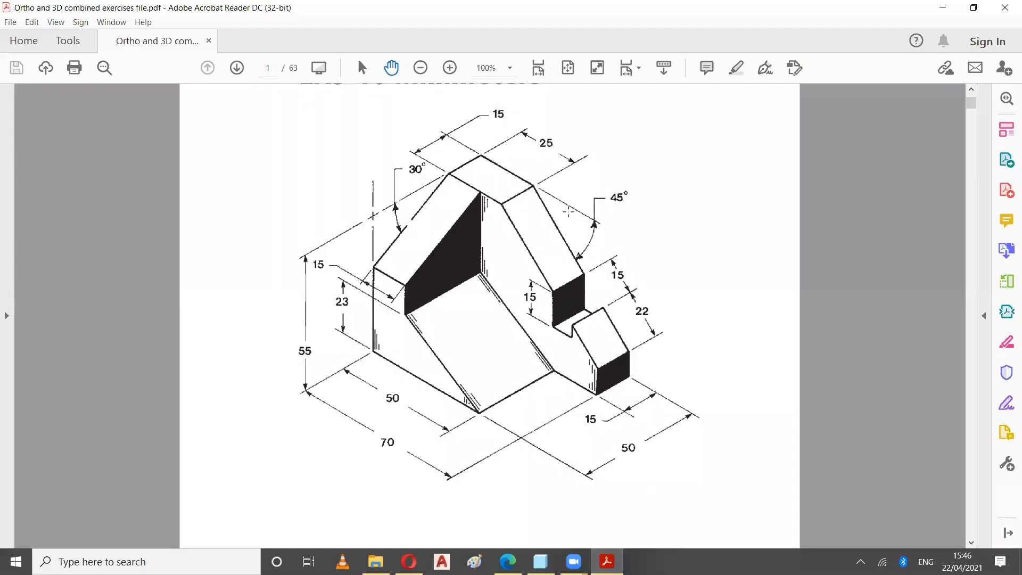